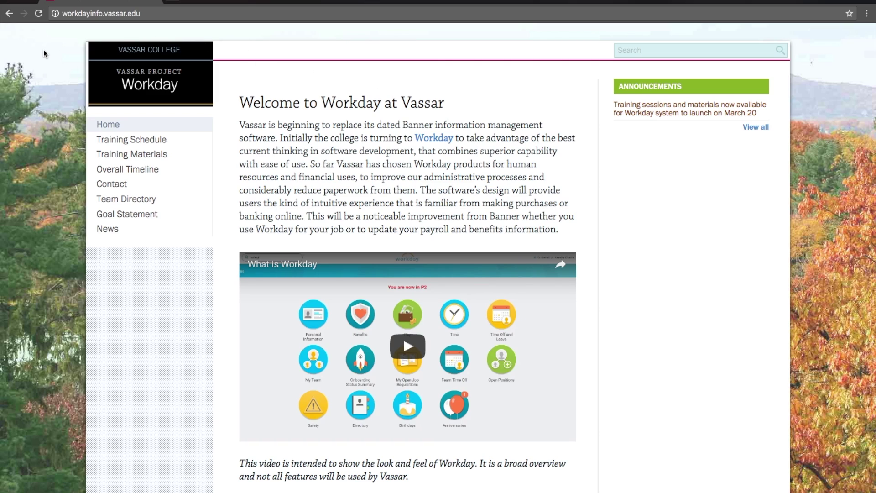
# Open the All Employees (Employee Self-Service) training materials on the Vassar Workday information site.
pyautogui.click(262, 84)
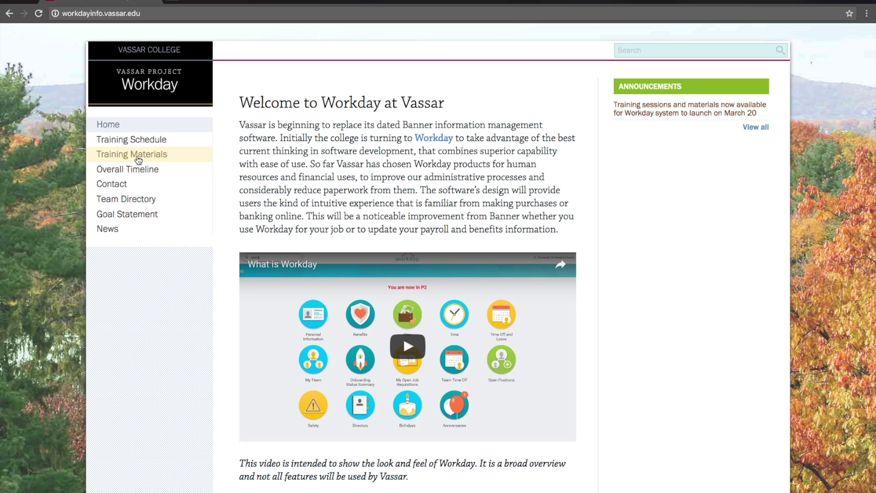
pyautogui.click(180, 158)
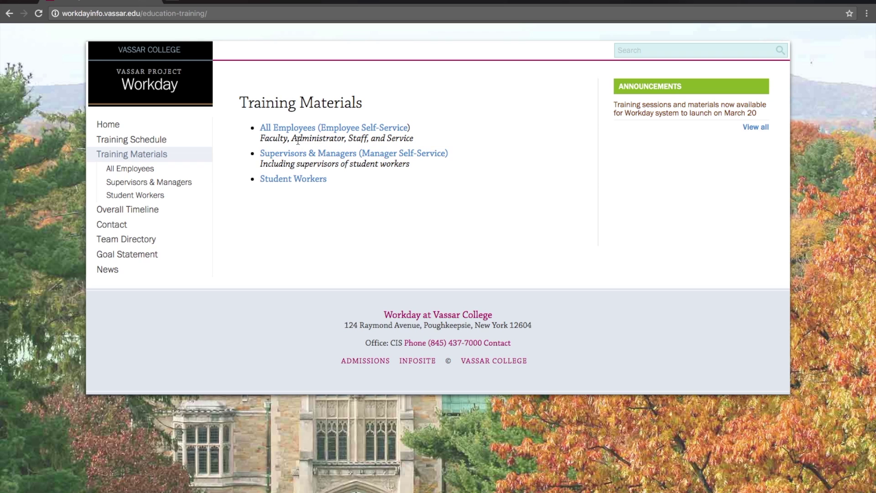
pyautogui.click(298, 132)
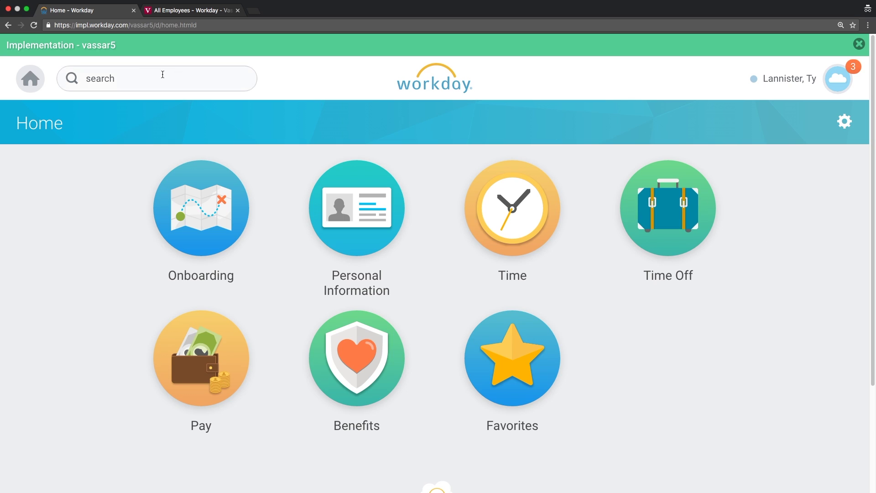
# Open the Workday inbox of the signed-in account from the home page.
pyautogui.click(118, 78)
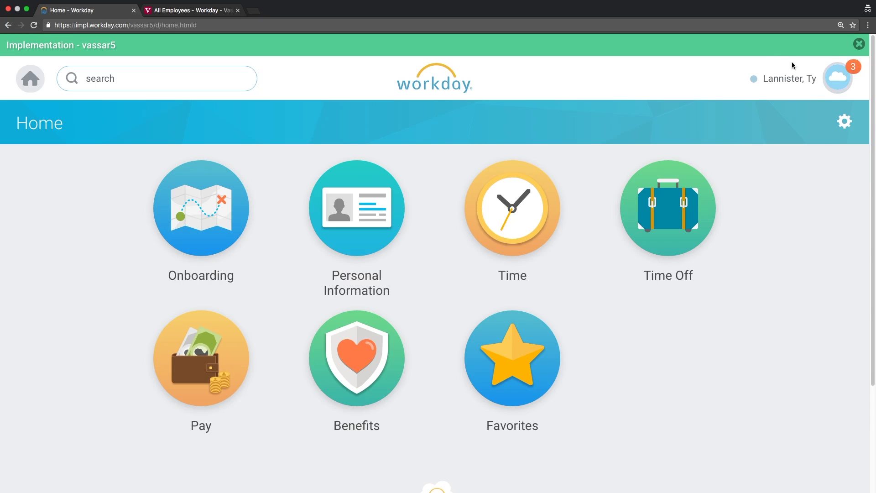
pyautogui.click(843, 85)
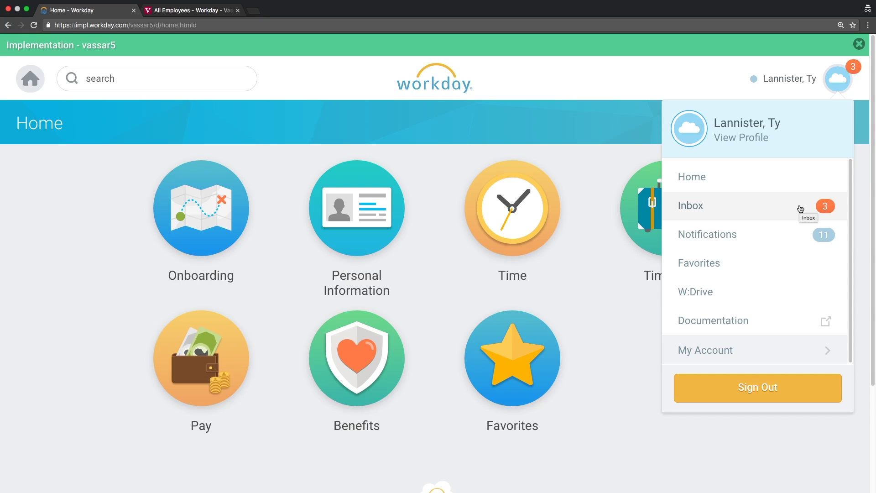
pyautogui.click(728, 209)
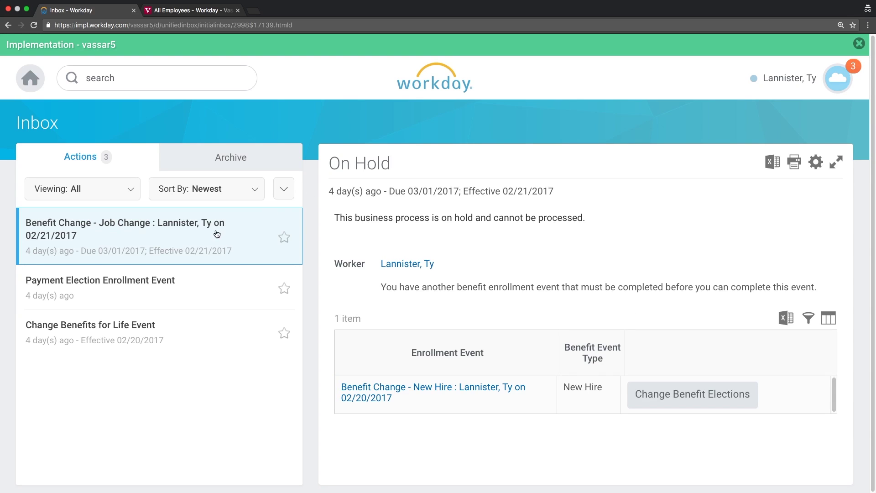
# Open the Payment Election Enrollment Event and review its payment type options and bank account fields.
pyautogui.click(171, 297)
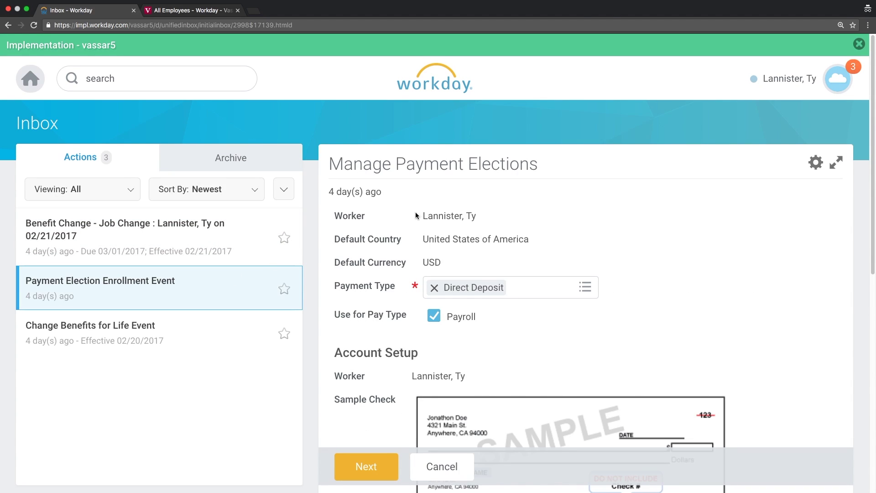
pyautogui.scroll(-5, 681, 220)
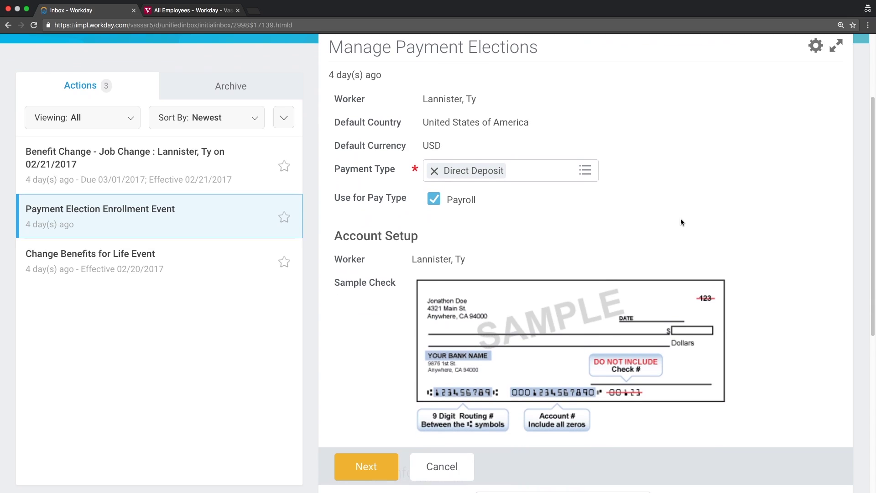
pyautogui.click(585, 174)
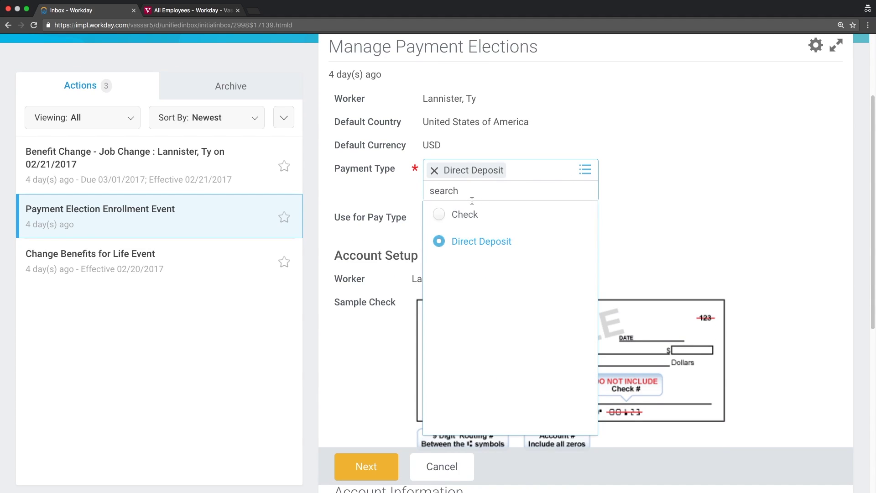
pyautogui.click(703, 208)
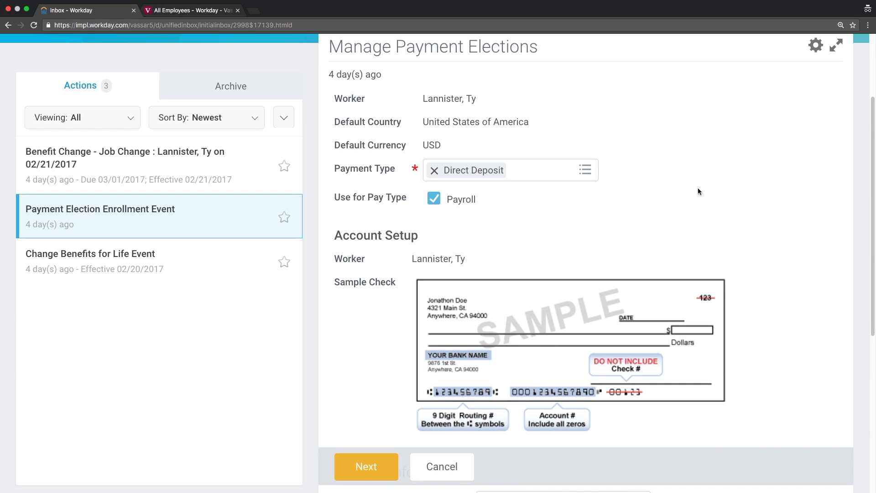
pyautogui.scroll(-6, 685, 166)
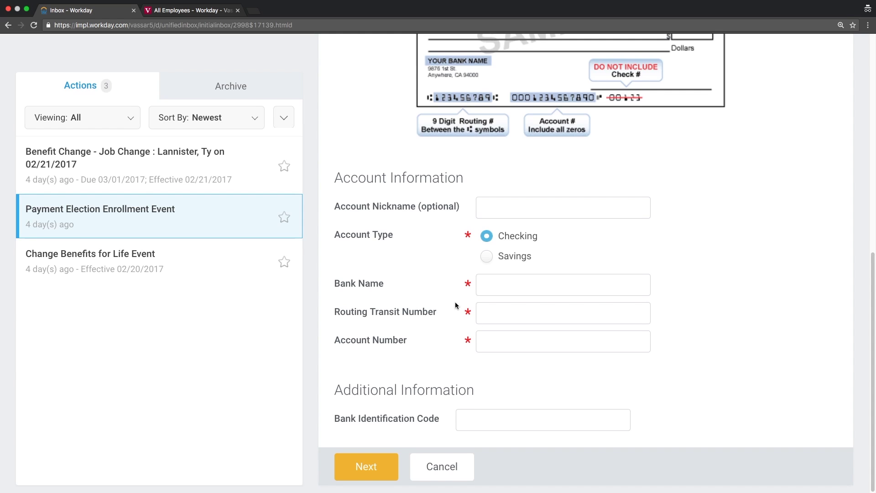
# Open the Change Benefits for Life Event task and review the elect and waive choices for each health care plan.
pyautogui.click(128, 257)
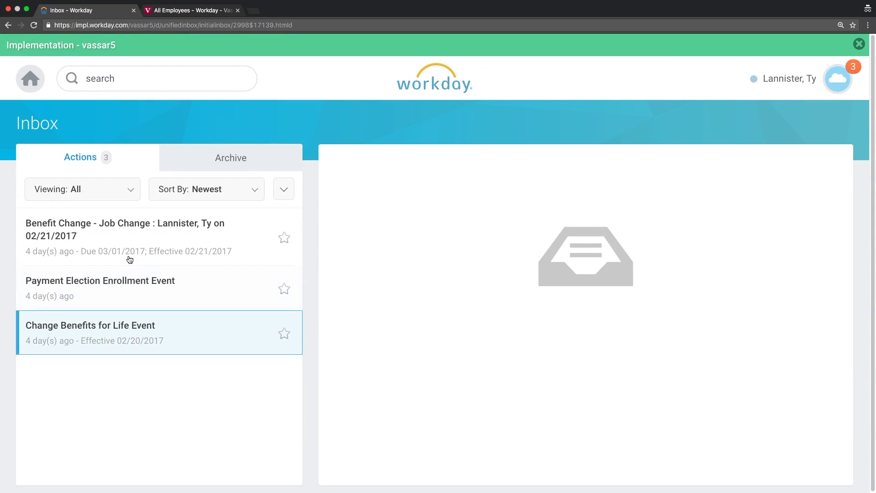
pyautogui.scroll(-5, 630, 307)
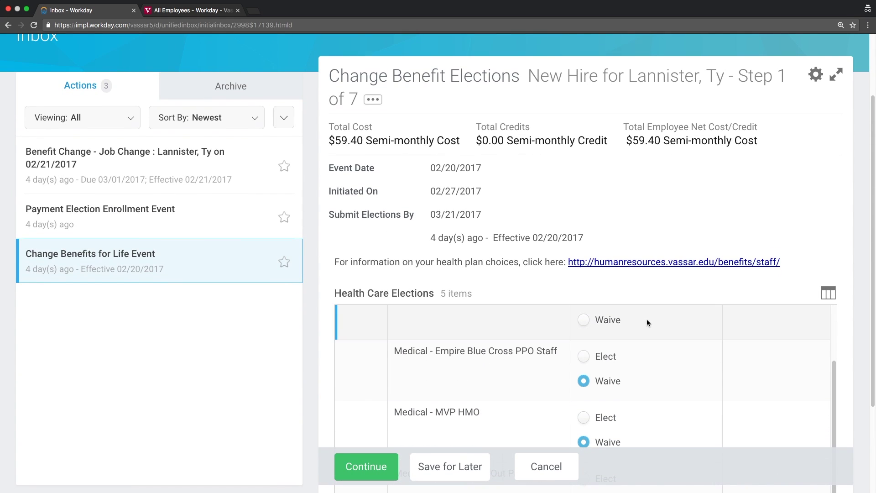
pyautogui.scroll(2, 665, 348)
pyautogui.scroll(1, 664, 349)
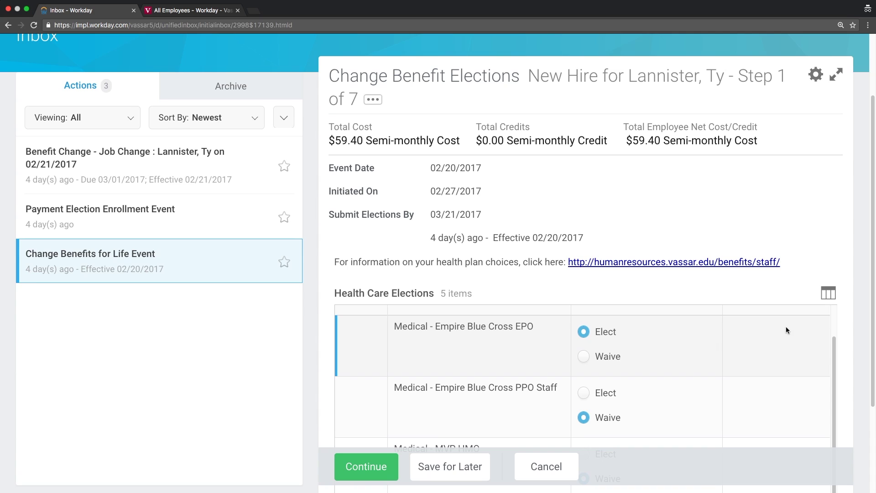
pyautogui.scroll(-4, 845, 244)
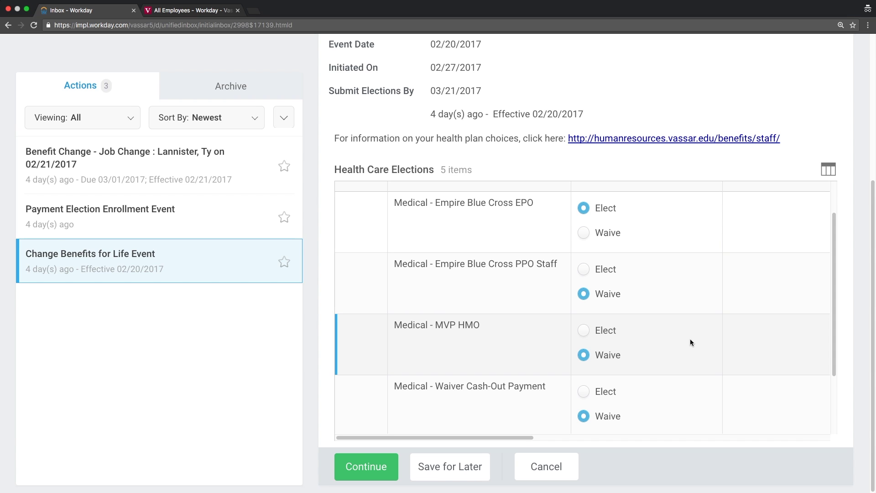
pyautogui.scroll(-2, 691, 342)
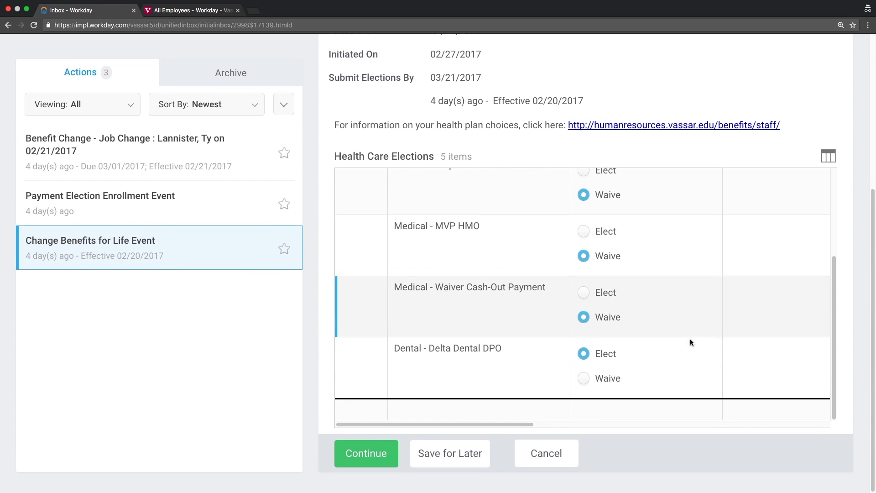
pyautogui.scroll(10, 690, 342)
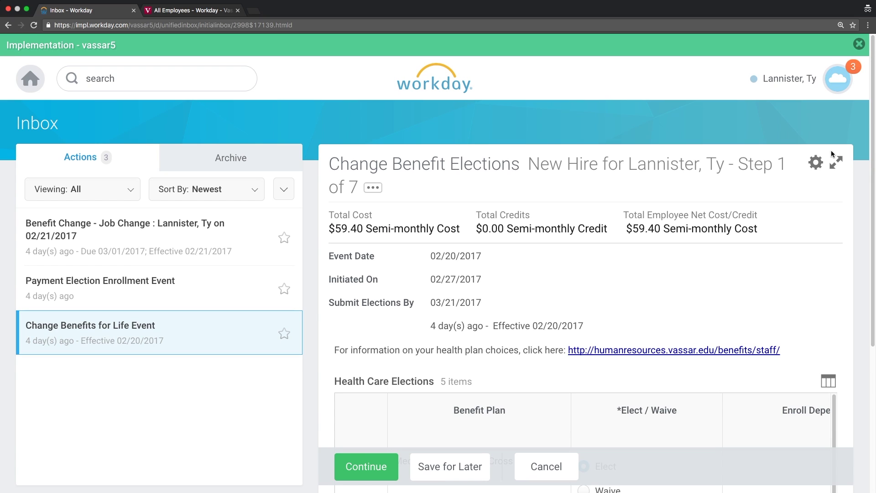
# Open the account's notifications and view the time entry notice for 14.5 hours from 02/20/2017 to 03/05/2017.
pyautogui.click(838, 79)
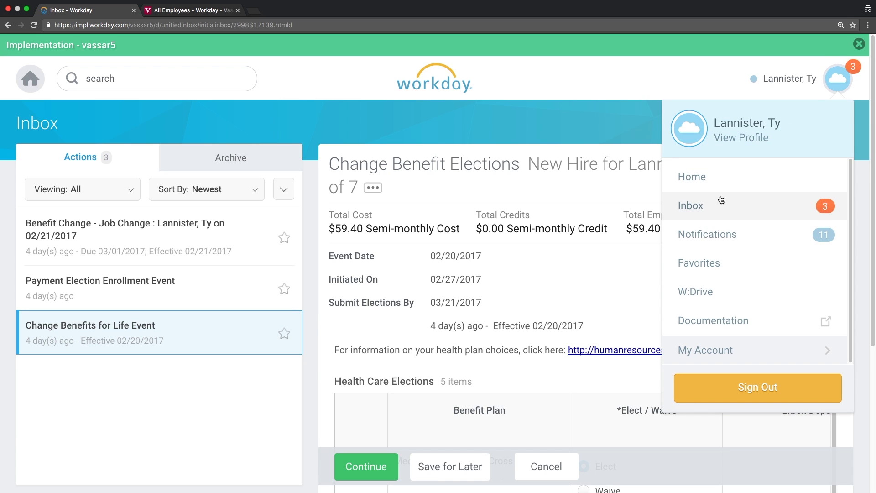
pyautogui.click(729, 236)
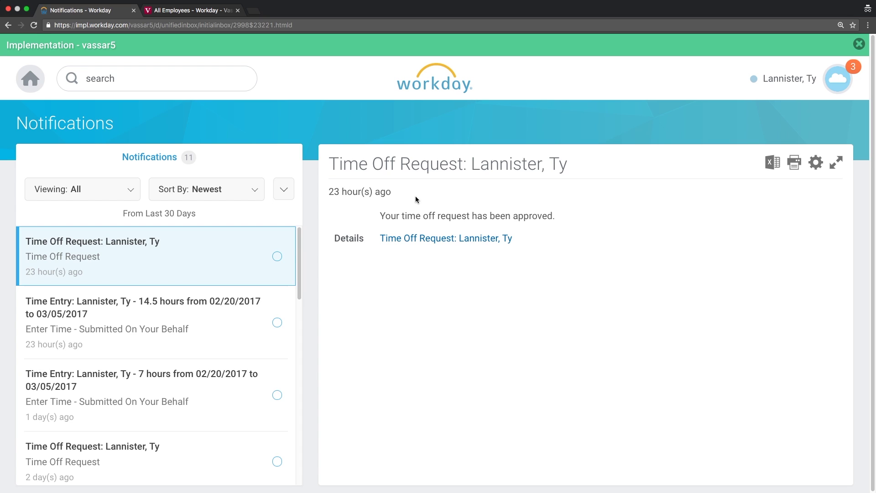
pyautogui.scroll(-3, 222, 249)
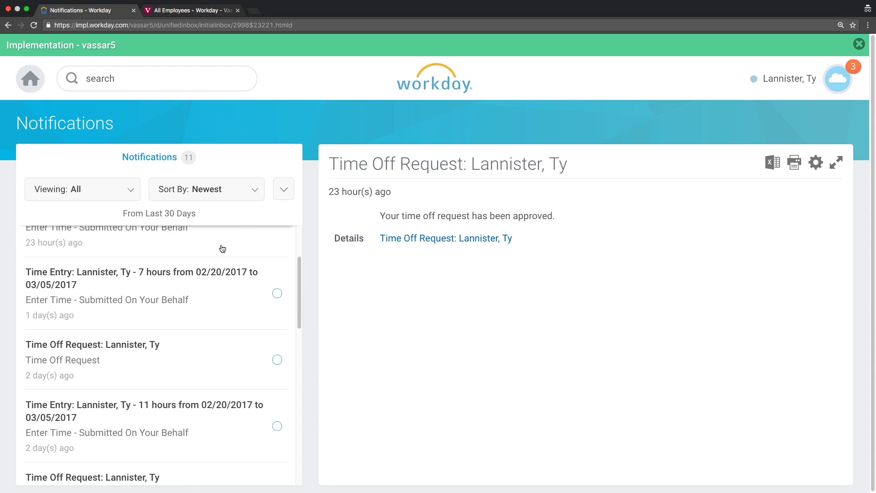
pyautogui.scroll(3, 222, 248)
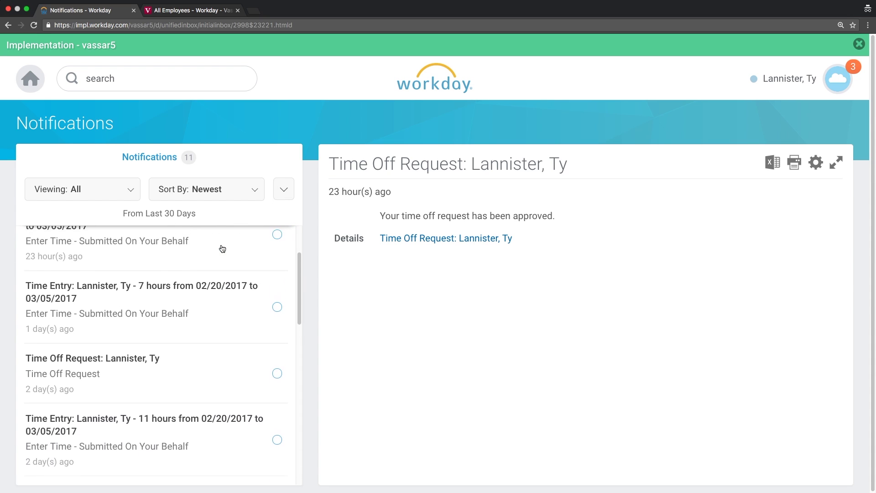
pyautogui.click(218, 295)
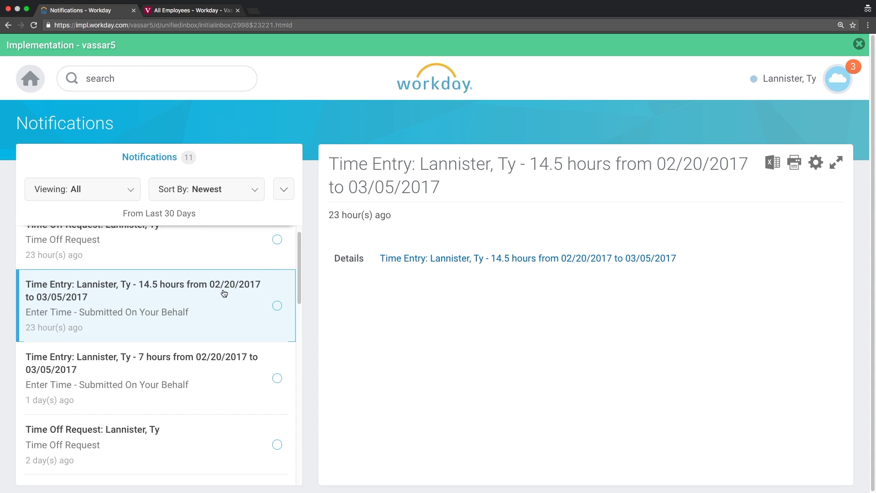
# View the rescinded hire notification about completing onboarding tasks, at the end of the notifications list.
pyautogui.scroll(-7, 225, 289)
pyautogui.scroll(-7, 224, 293)
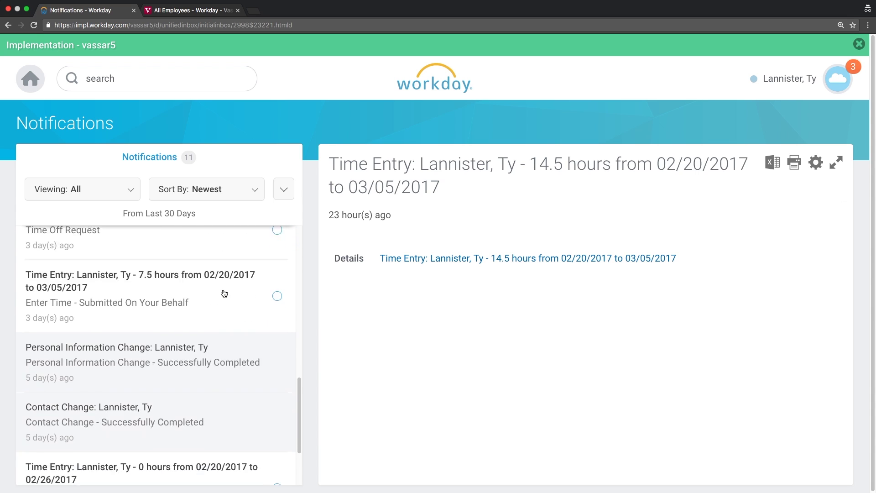
pyautogui.scroll(-1, 256, 307)
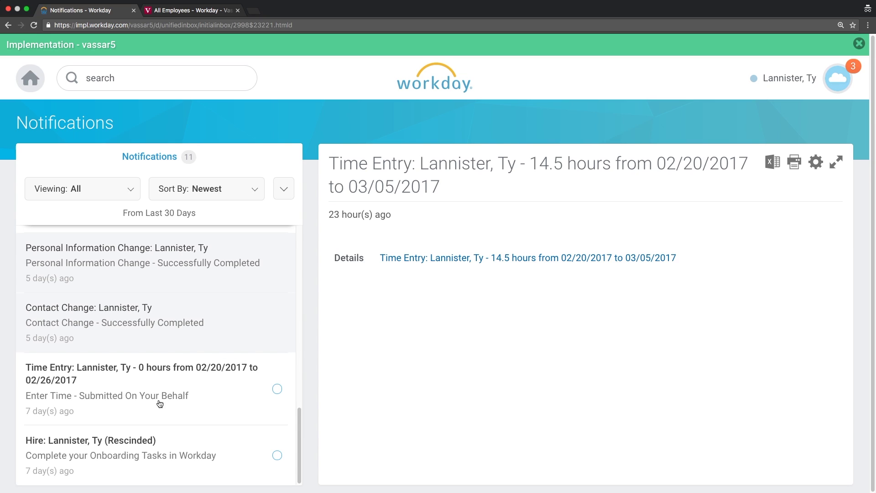
pyautogui.click(153, 446)
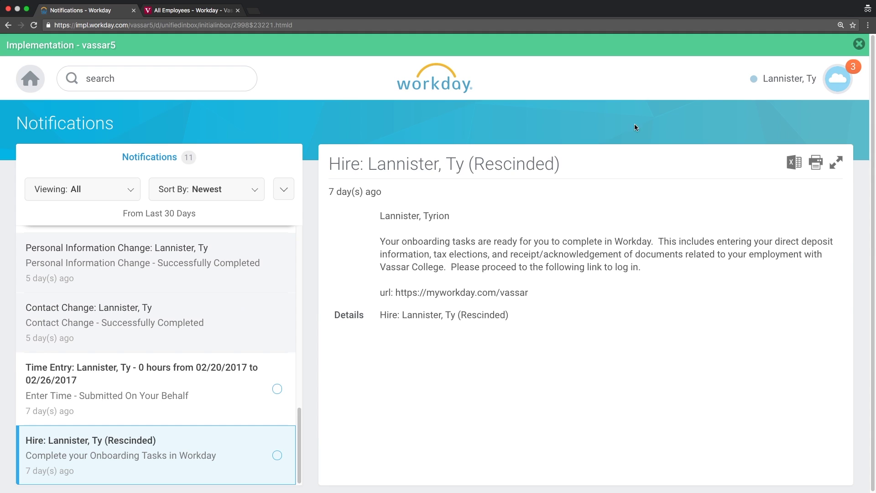
# Leave the notifications and return to the Workday home page.
pyautogui.click(842, 77)
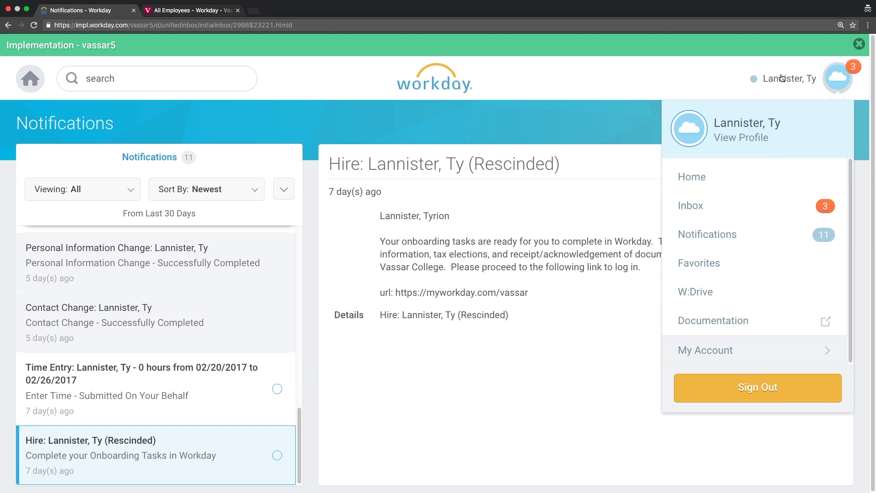
pyautogui.click(277, 120)
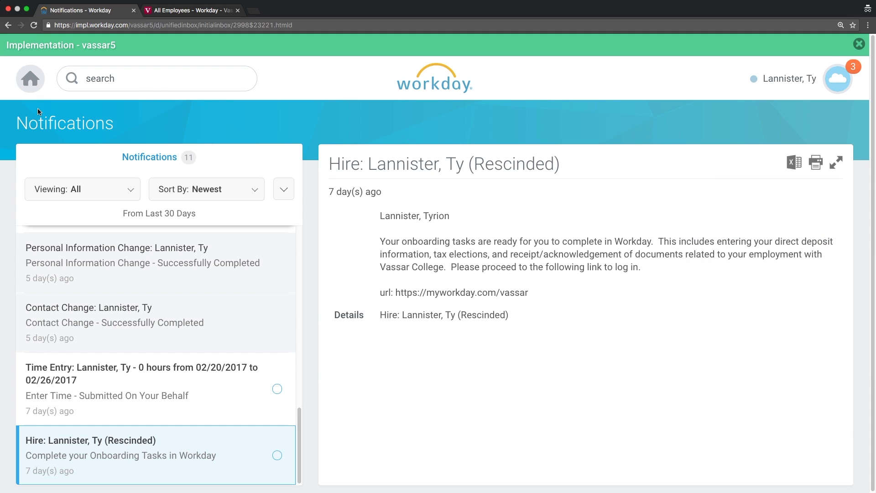
pyautogui.click(30, 79)
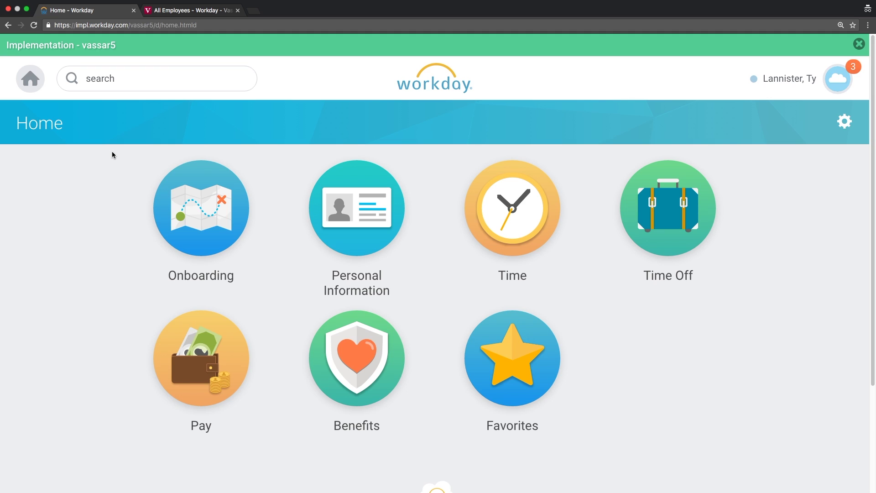
# Browse the inbox's archived items from the last 30 days, switch back to the pending actions and return to the home page.
pyautogui.click(838, 83)
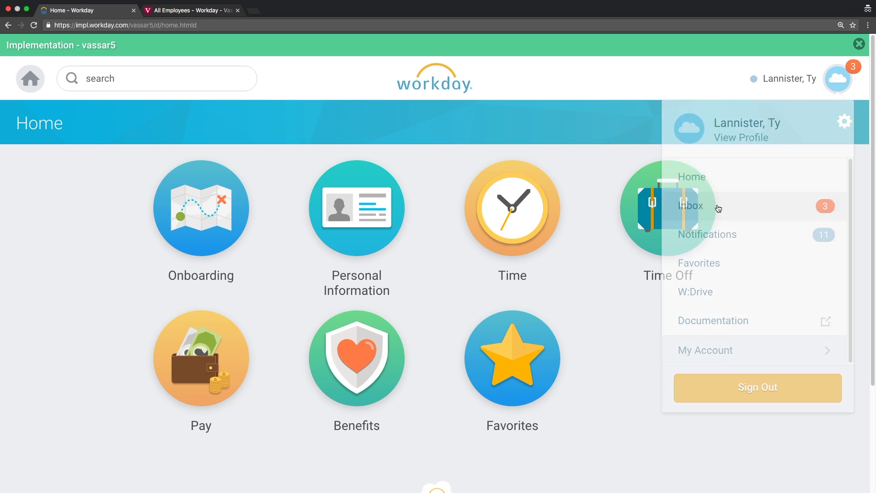
pyautogui.click(718, 209)
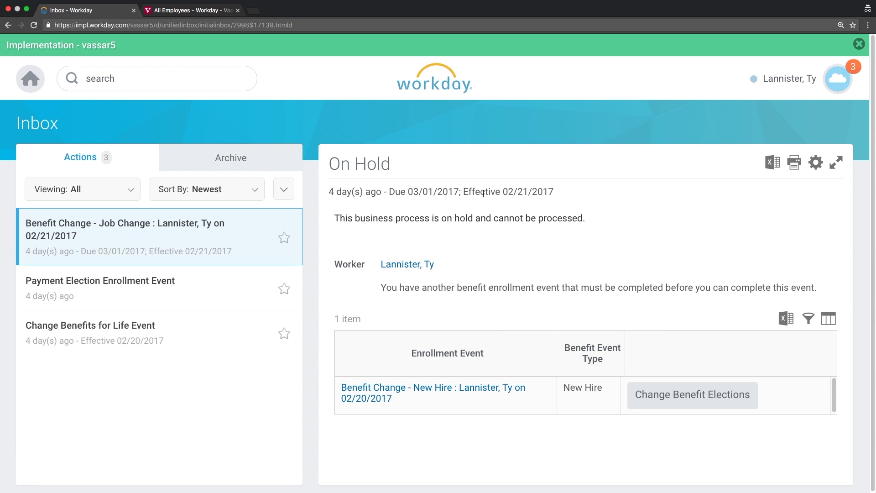
pyautogui.click(237, 162)
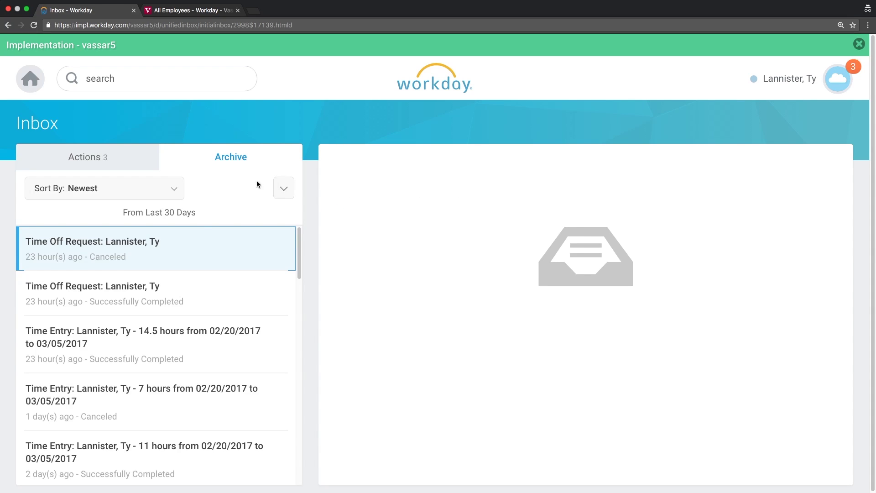
pyautogui.scroll(-3, 176, 326)
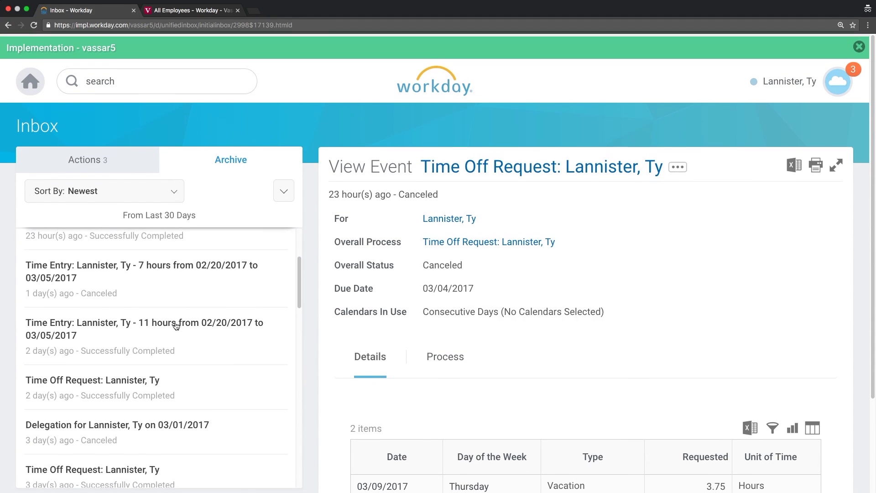
pyautogui.scroll(3, 176, 326)
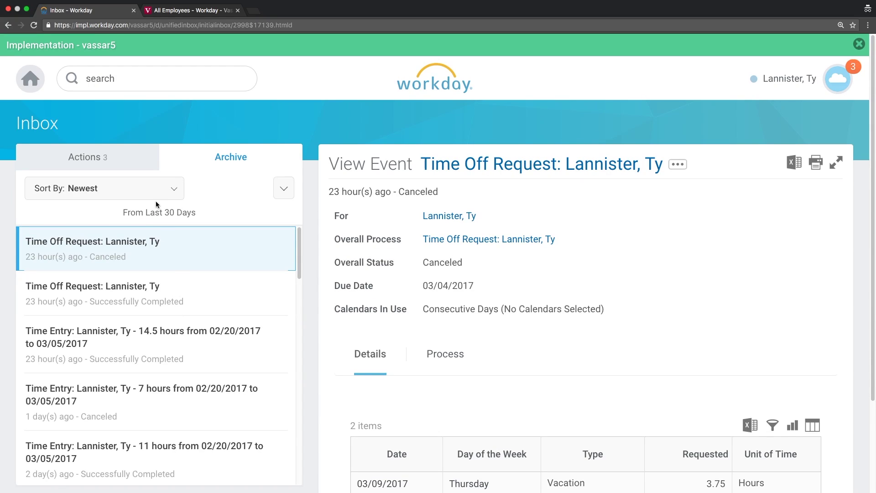
pyautogui.click(94, 157)
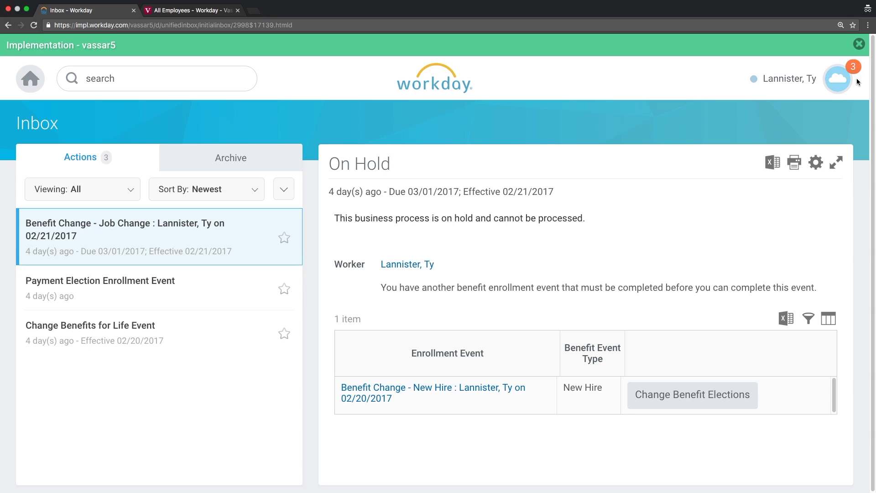
pyautogui.click(26, 85)
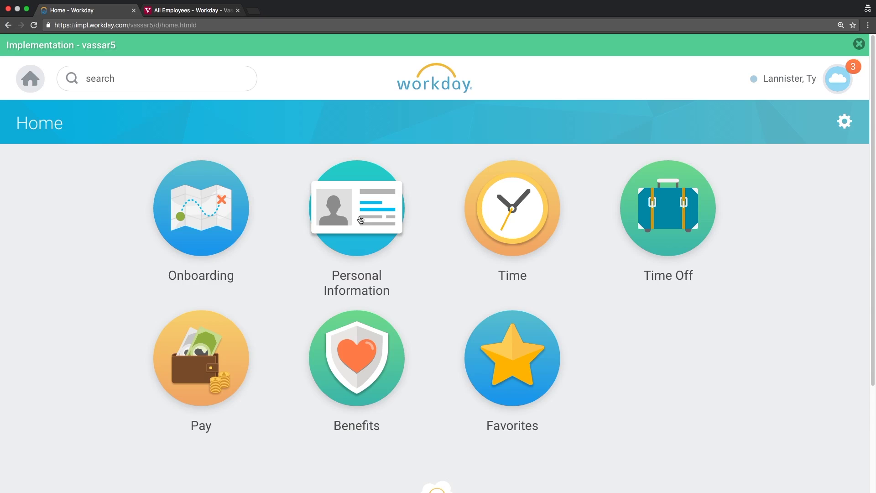
pyautogui.click(115, 83)
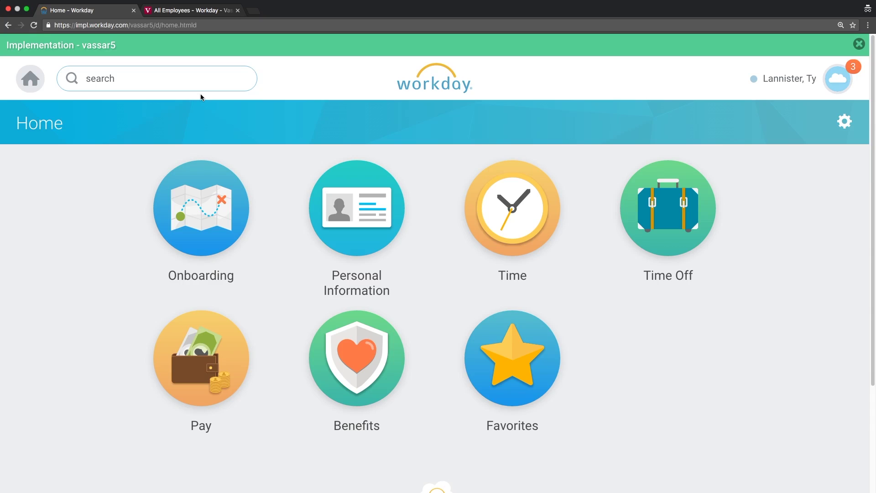
pyautogui.click(335, 68)
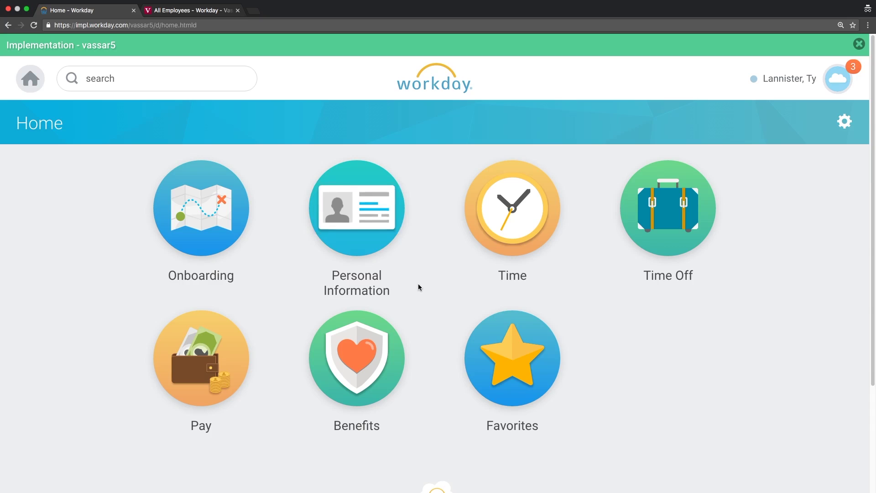
# Open Personal Information, view the employee's address records and return to the Personal Information options.
pyautogui.click(365, 216)
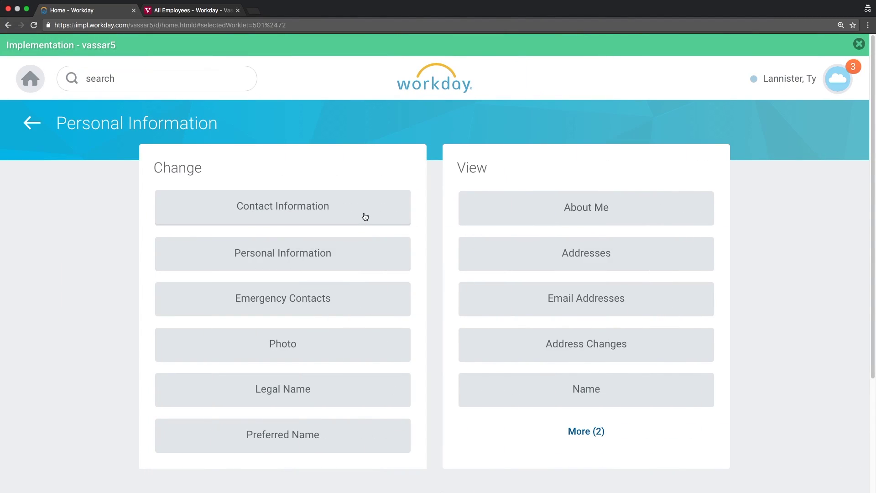
pyautogui.scroll(-2, 765, 210)
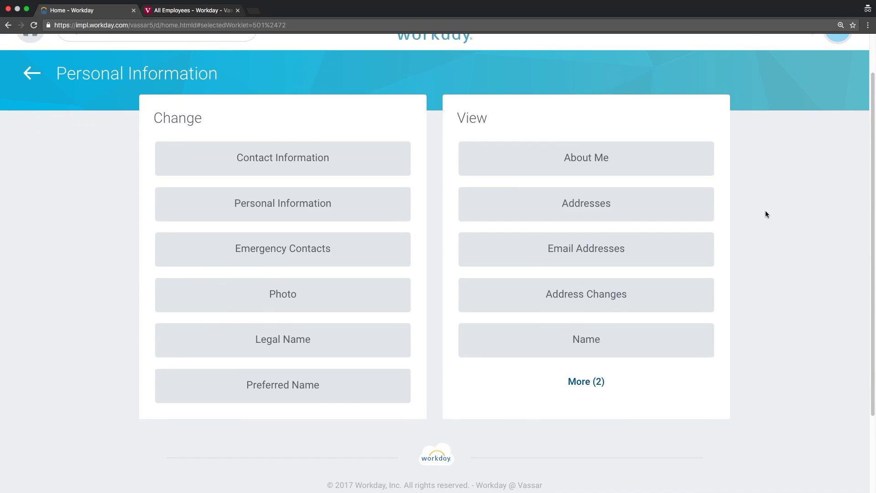
pyautogui.scroll(2, 765, 210)
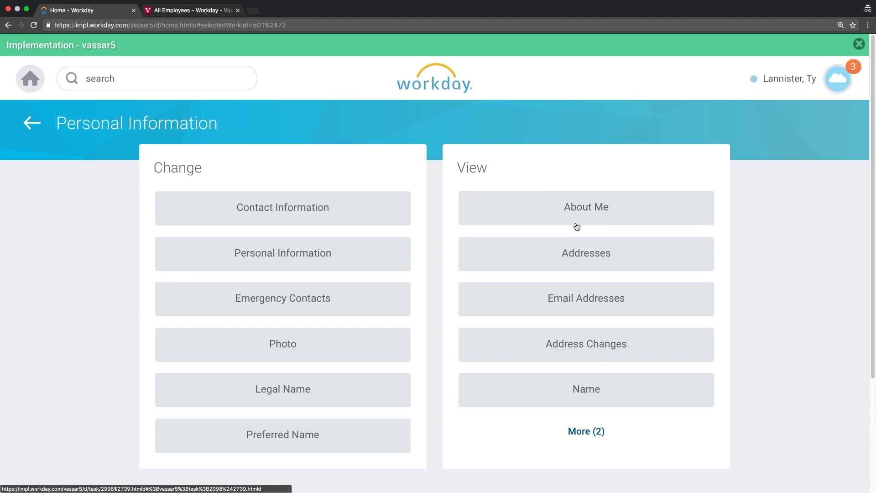
pyautogui.click(614, 262)
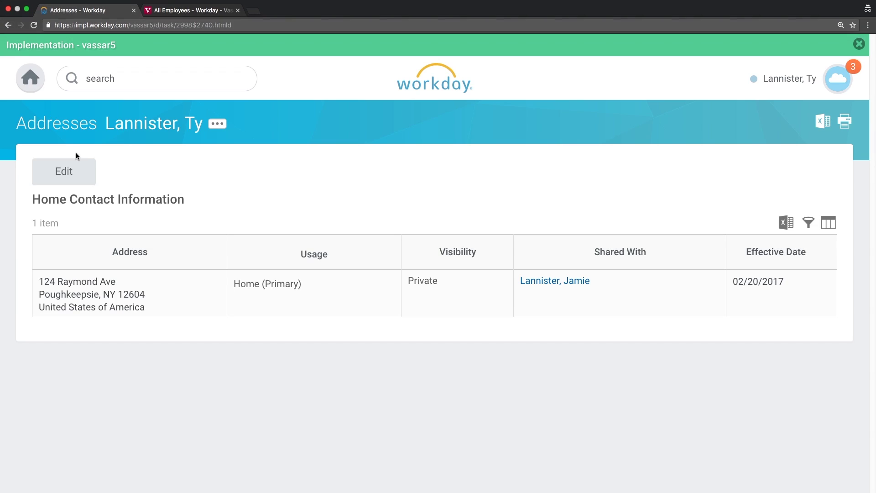
pyautogui.click(7, 27)
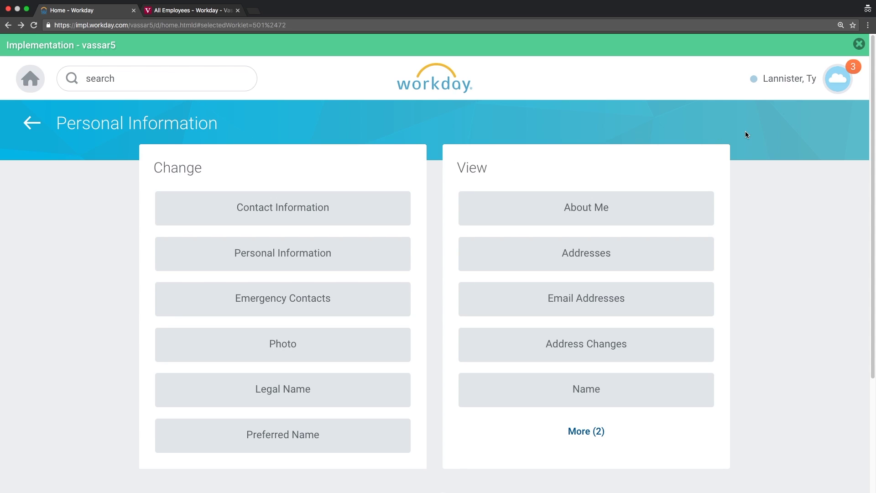
# Open the preferred name change form, inspect its first and last name fields, and return to the home page without submitting.
pyautogui.scroll(-2, 747, 133)
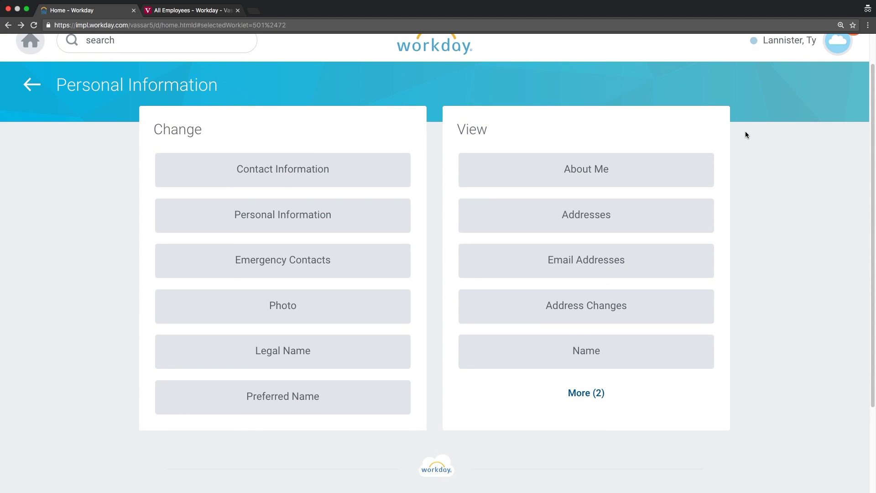
pyautogui.scroll(1, 746, 134)
pyautogui.scroll(1, 746, 132)
pyautogui.scroll(-2, 745, 133)
pyautogui.scroll(2, 746, 133)
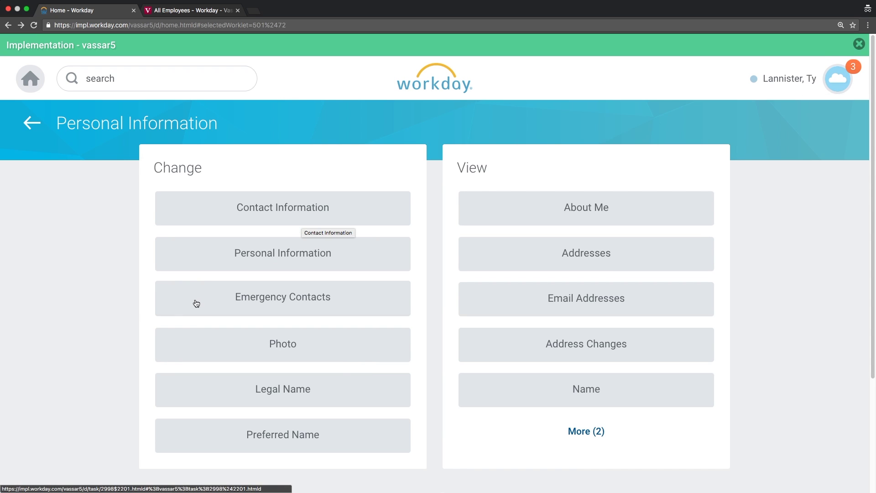
pyautogui.scroll(-5, 83, 372)
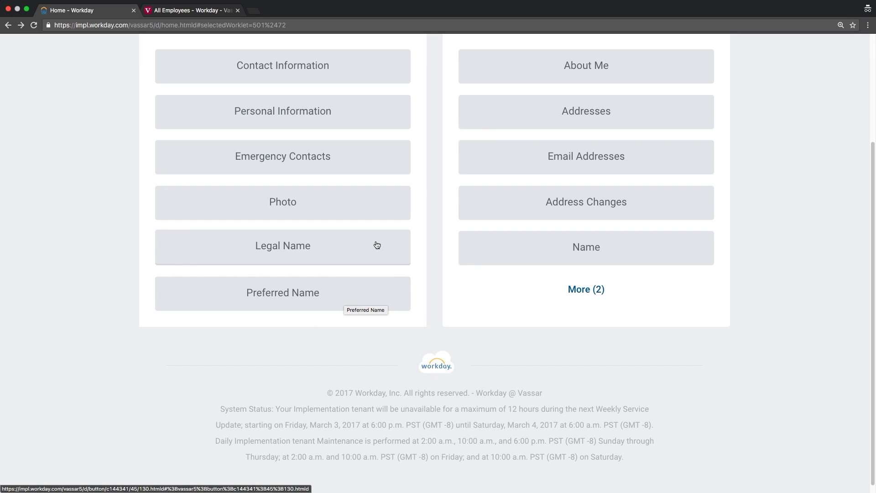
pyautogui.click(345, 302)
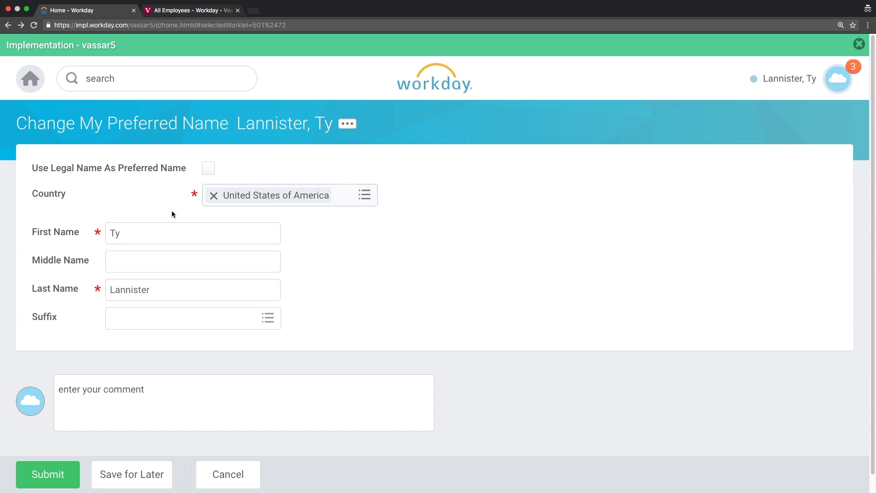
pyautogui.click(167, 293)
pyautogui.click(177, 238)
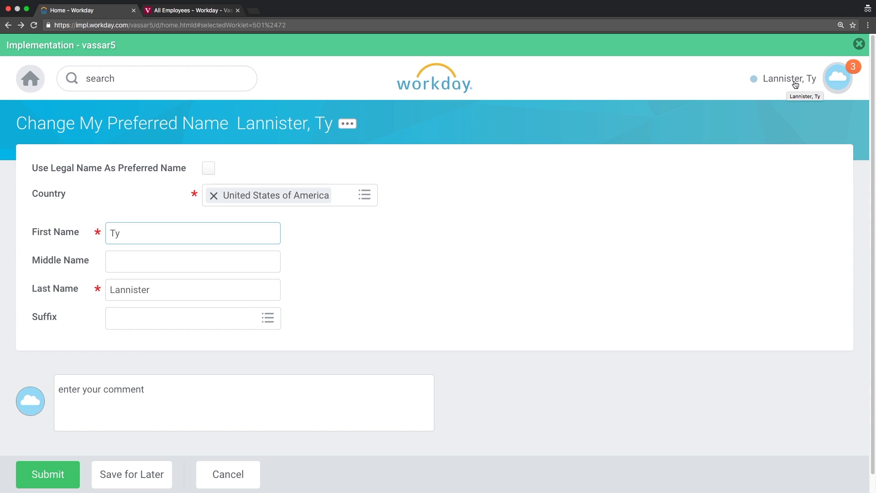
pyautogui.click(549, 79)
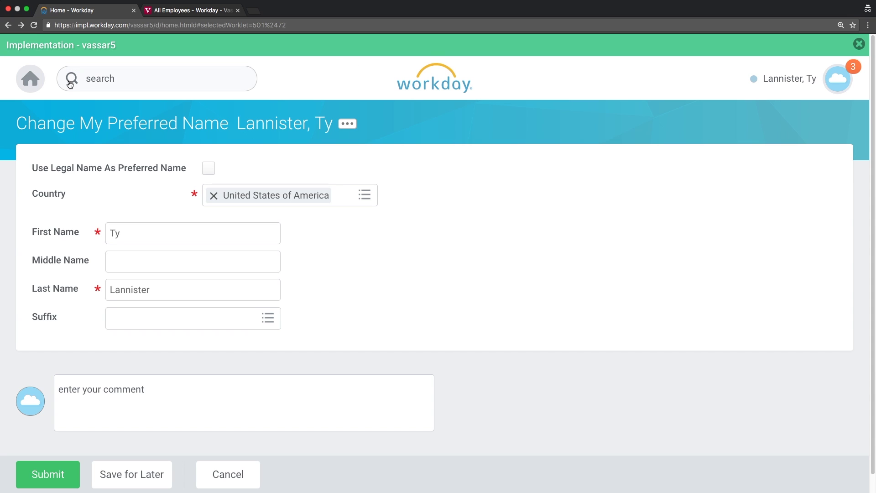
pyautogui.click(30, 80)
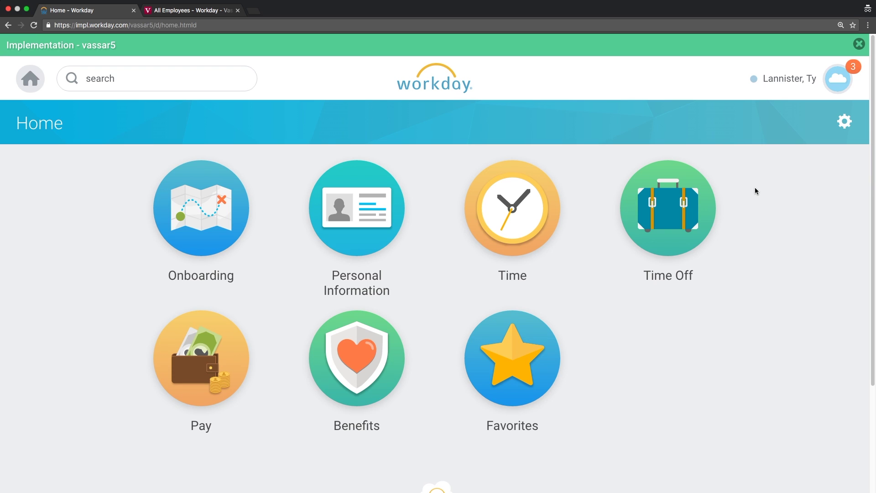
# Open Benefits from the home page and look over its change and view options.
pyautogui.scroll(-1, 765, 233)
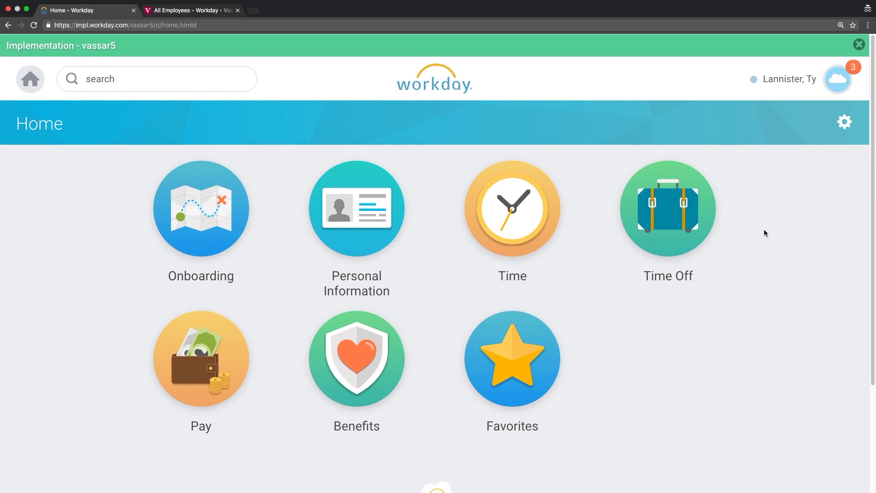
pyautogui.scroll(1, 765, 232)
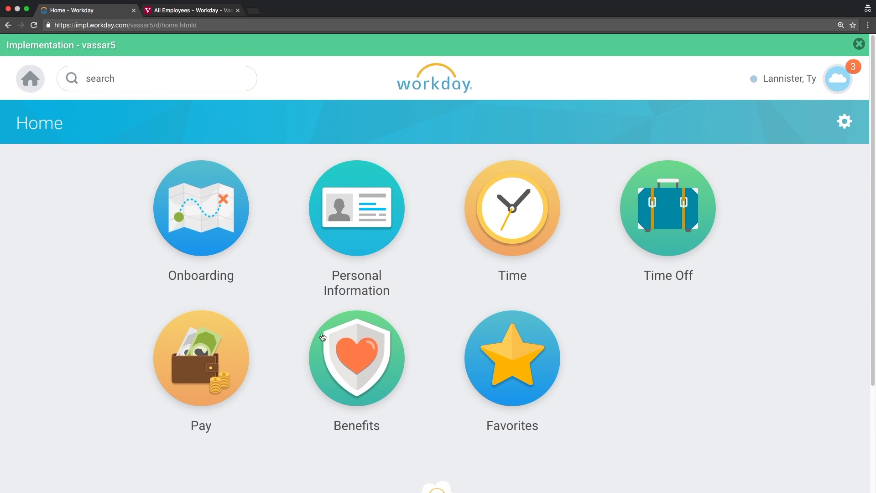
pyautogui.click(360, 368)
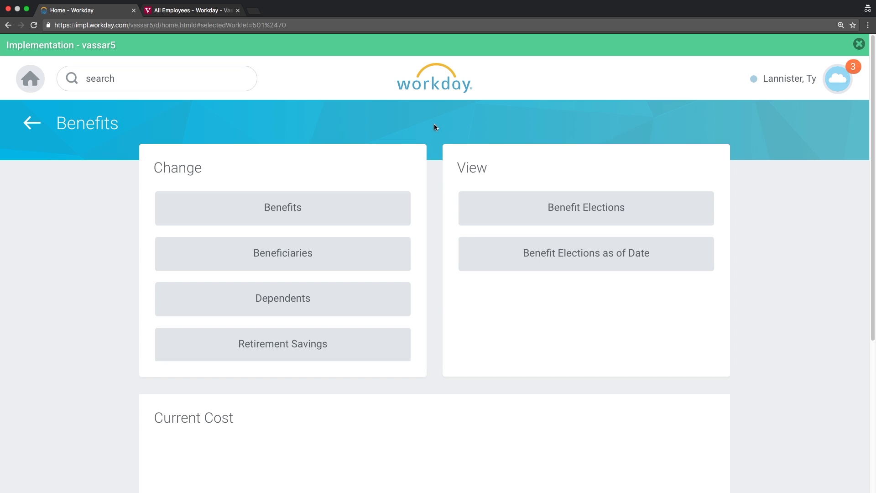
pyautogui.scroll(-1, 451, 136)
pyautogui.scroll(1, 451, 136)
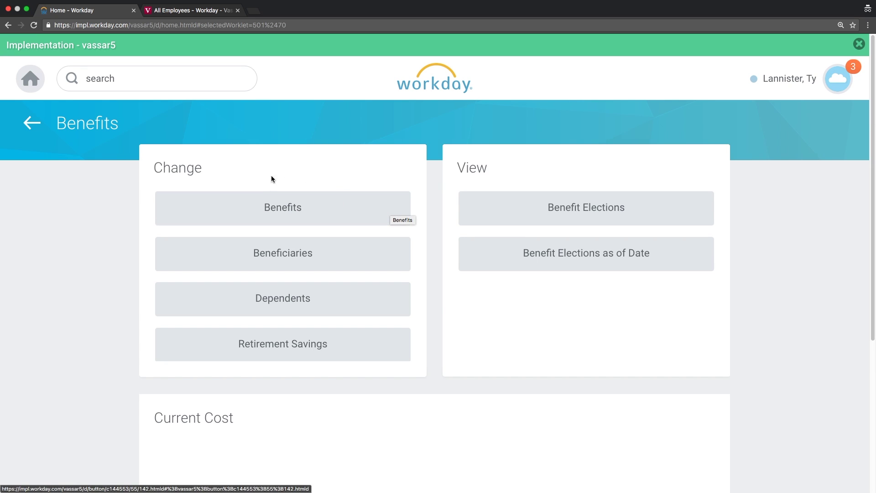
# Open the benefits change form, browse the available benefit event types to the end of the list, and cancel the form.
pyautogui.click(335, 208)
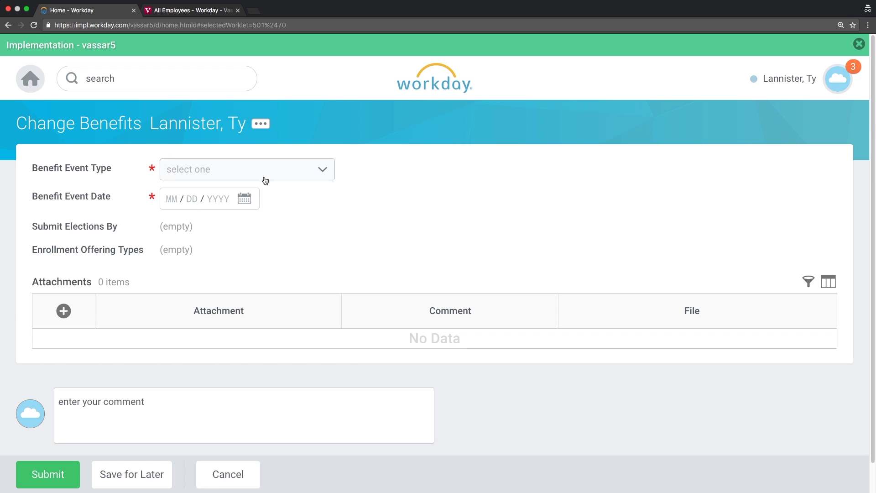
pyautogui.click(324, 171)
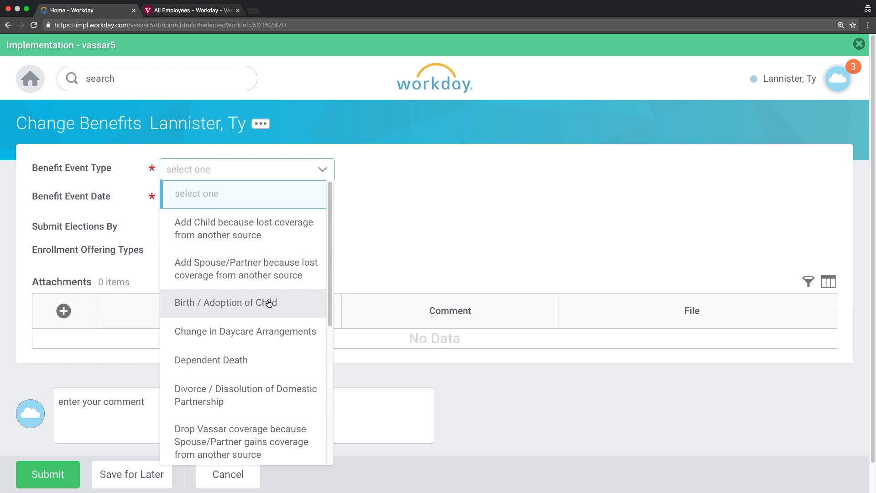
pyautogui.scroll(-4, 269, 304)
pyautogui.scroll(-4, 269, 304)
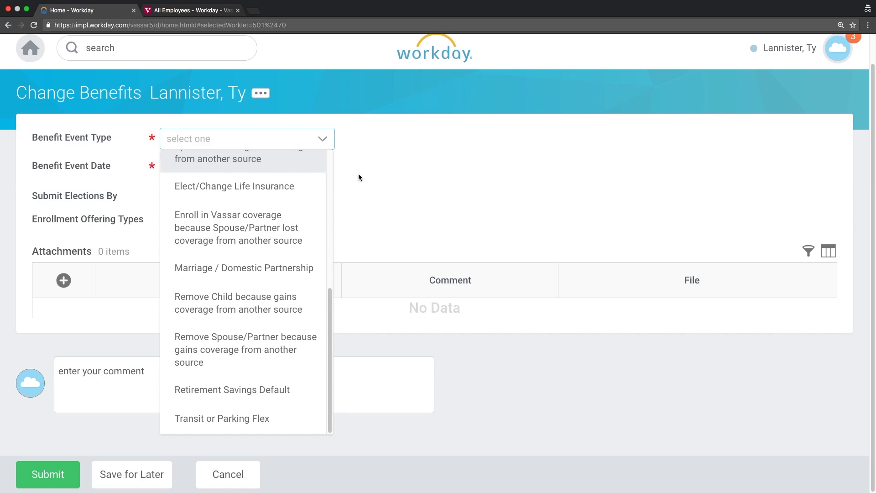
pyautogui.click(457, 210)
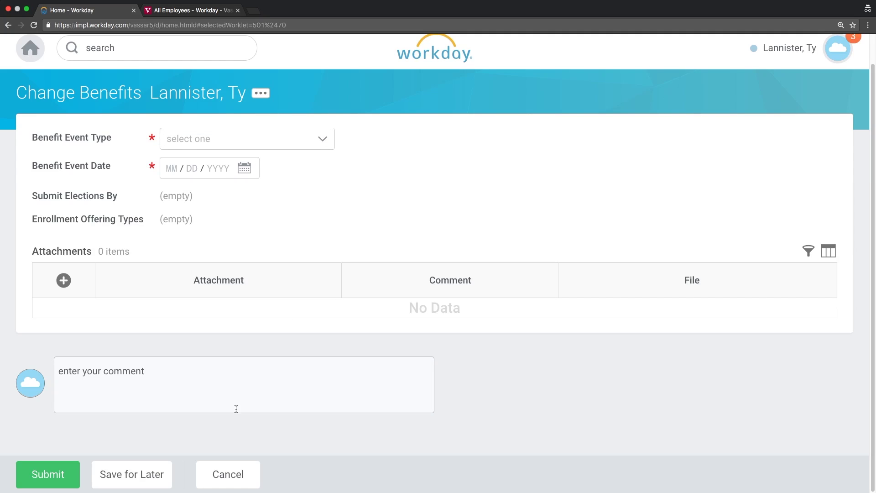
pyautogui.click(223, 473)
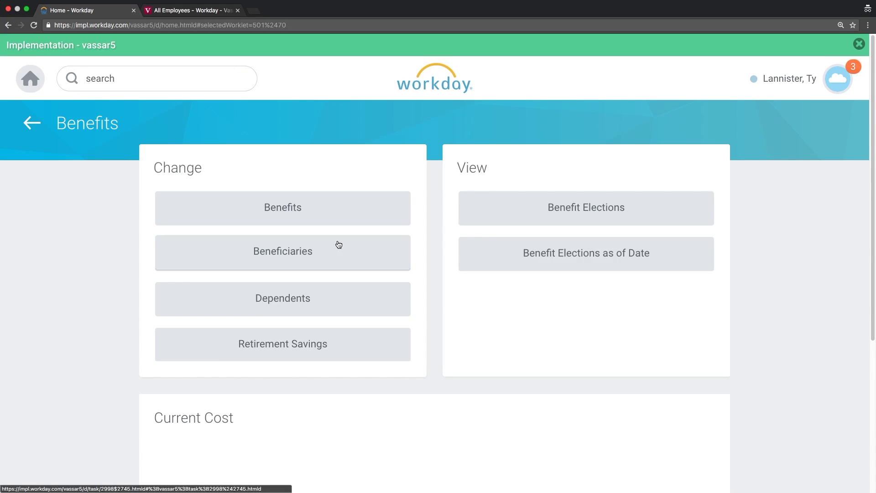
# Reopen the benefits change form, cancel it without entering anything, and return to the Workday home page.
pyautogui.click(333, 215)
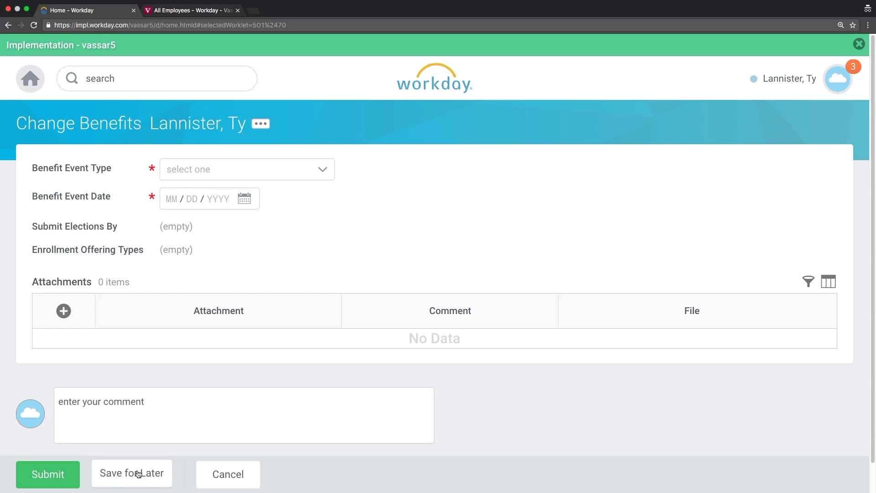
pyautogui.click(227, 477)
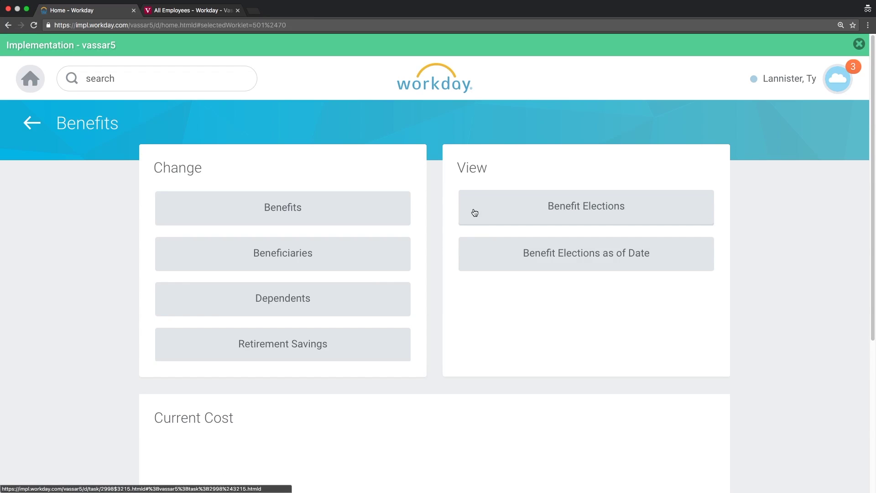
pyautogui.scroll(-1, 438, 216)
pyautogui.scroll(1, 438, 216)
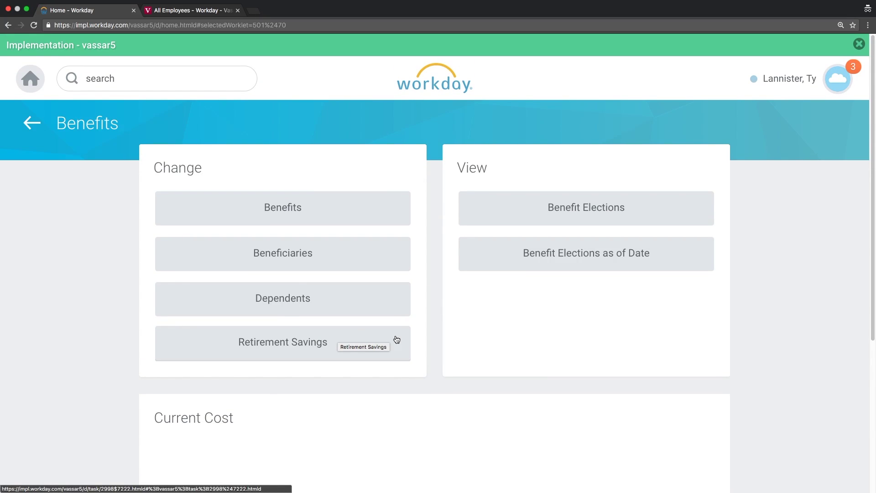
pyautogui.click(441, 295)
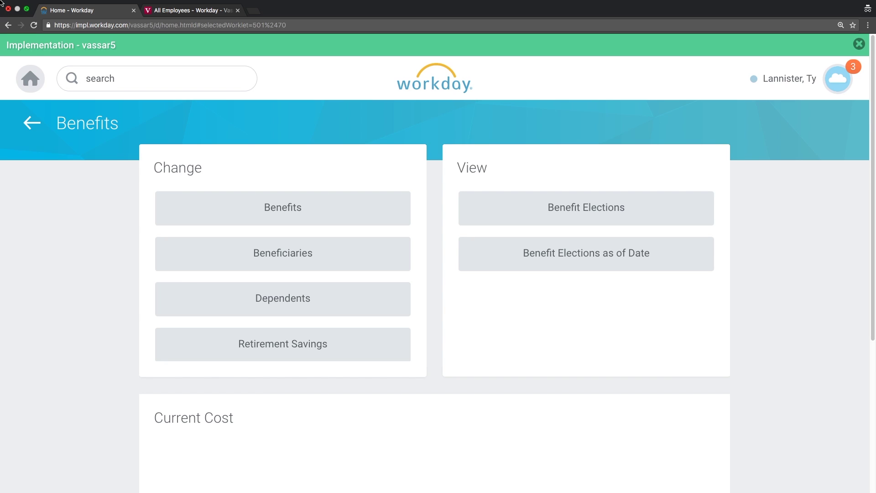
pyautogui.click(32, 83)
pyautogui.click(31, 81)
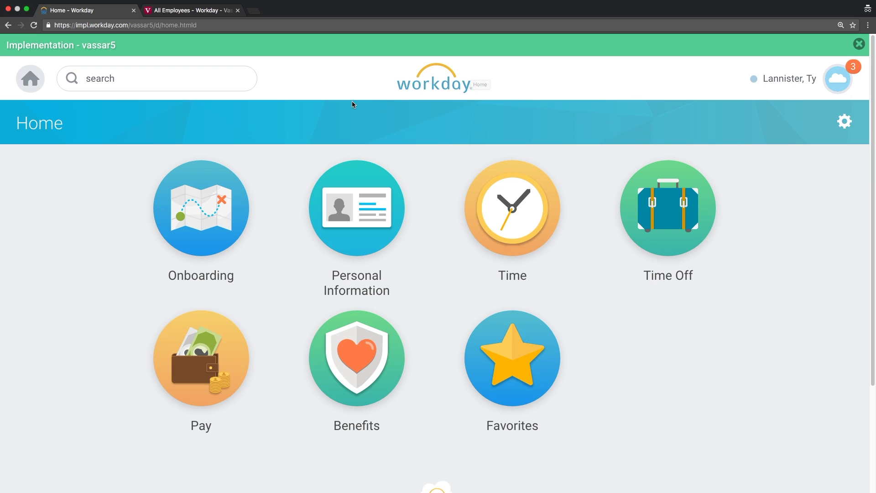
# Open Withholding Elections from the Pay options and review the federal elections details.
pyautogui.click(205, 359)
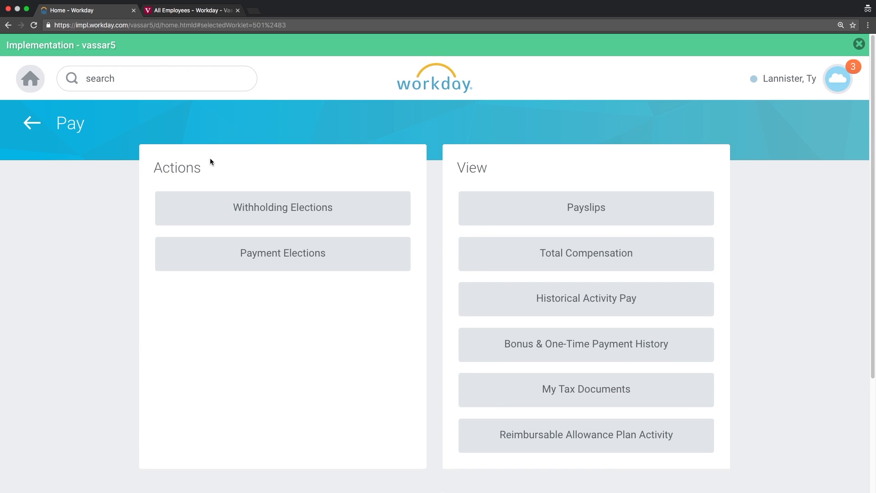
pyautogui.click(318, 218)
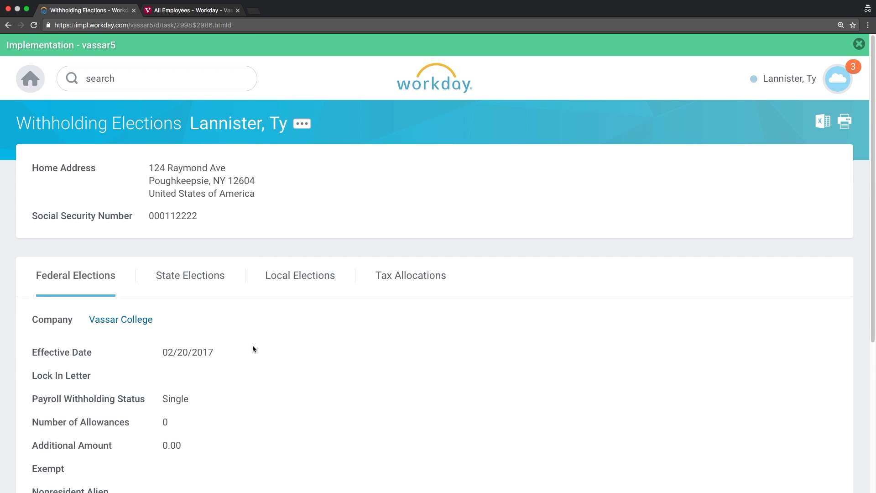
pyautogui.scroll(-2, 253, 345)
pyautogui.scroll(-1, 253, 349)
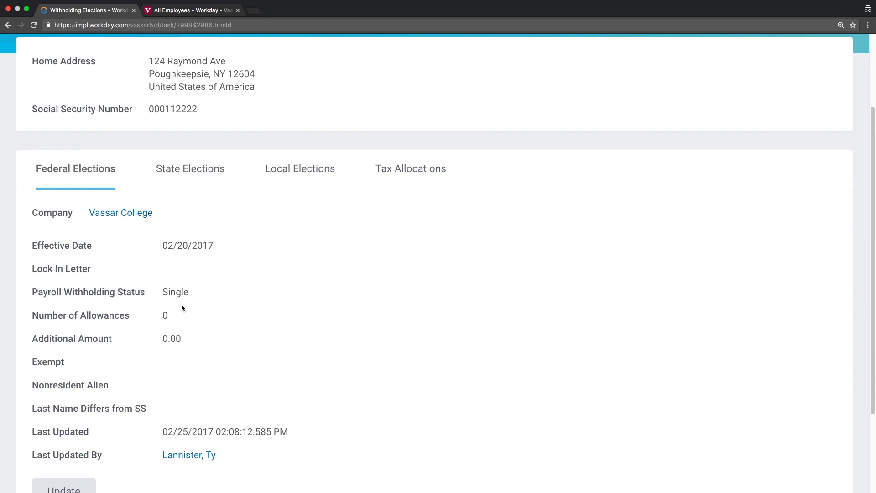
pyautogui.scroll(-3, 177, 303)
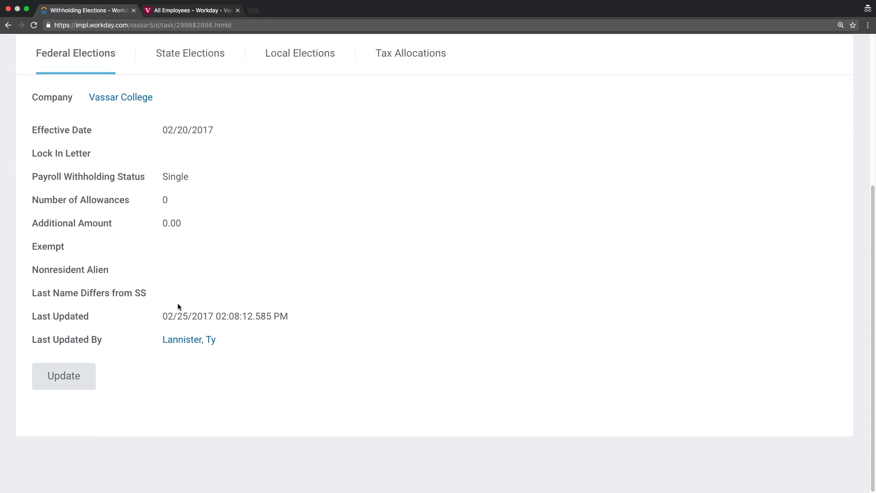
# Open the W-4 form for a federal elections update effective 03/03/2017, review it through the legal notice, and back out.
pyautogui.click(67, 377)
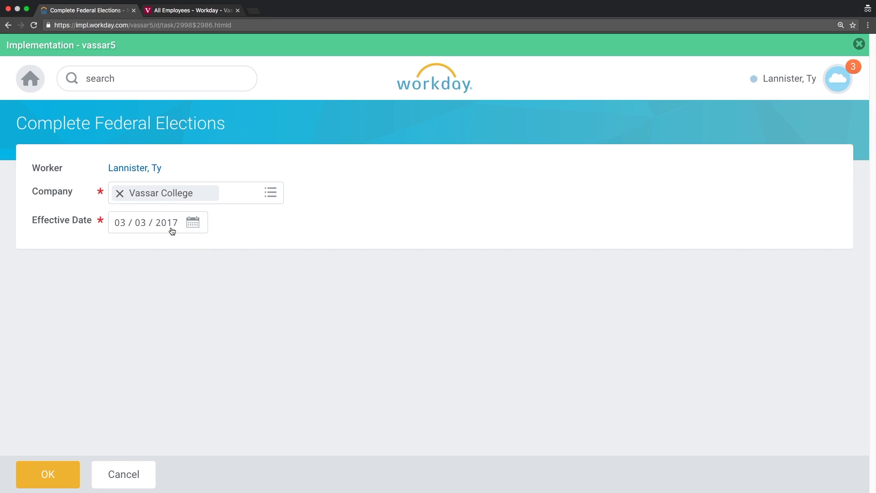
pyautogui.click(55, 466)
pyautogui.click(56, 465)
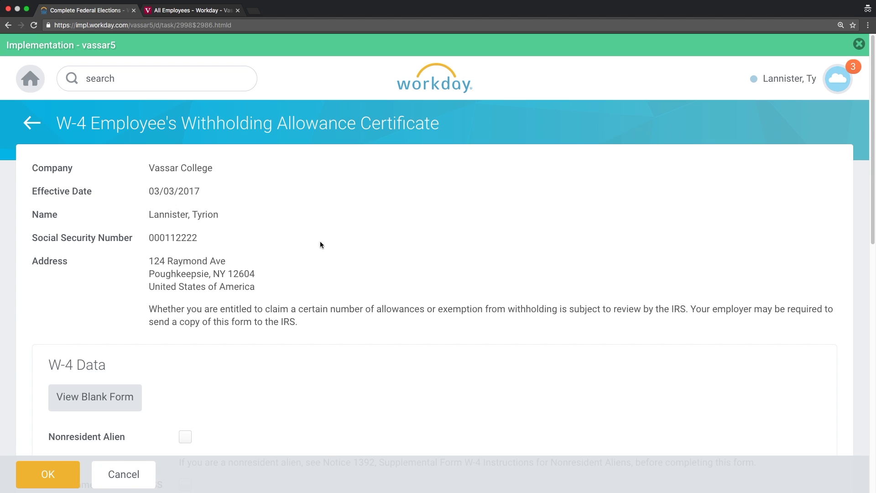
pyautogui.scroll(-10, 322, 256)
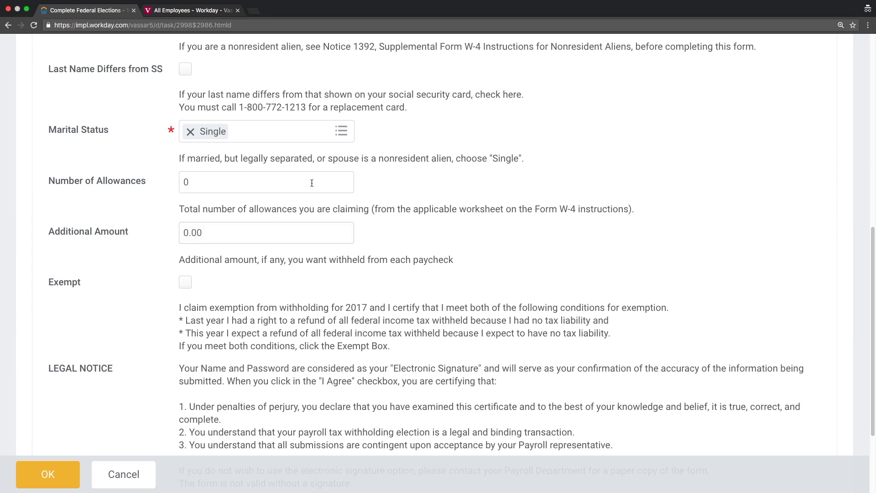
pyautogui.scroll(-1, 315, 169)
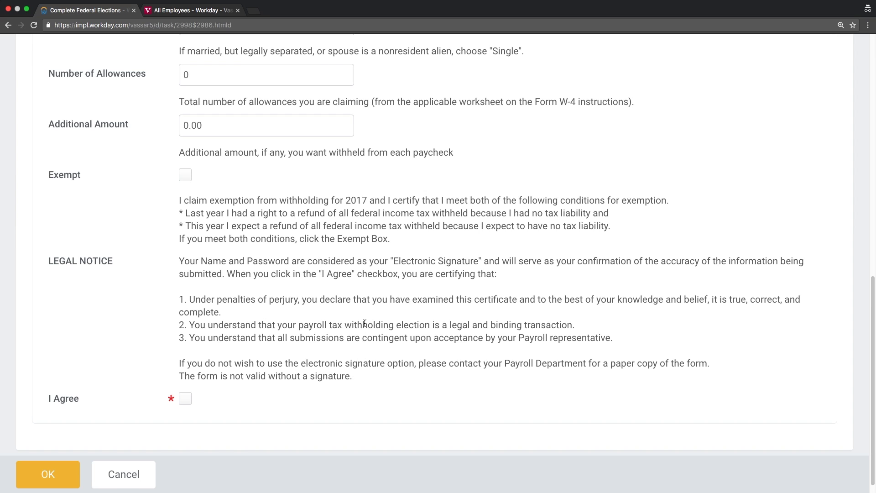
pyautogui.scroll(10, 365, 323)
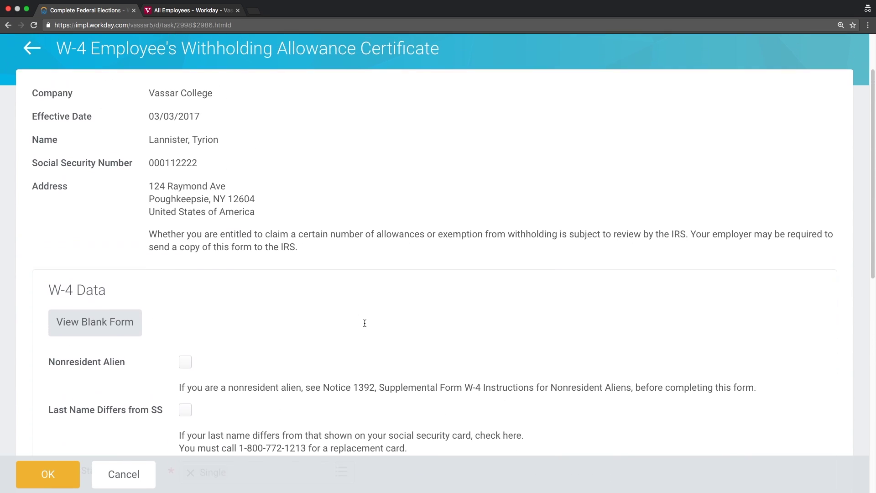
pyautogui.scroll(2, 365, 323)
pyautogui.click(27, 126)
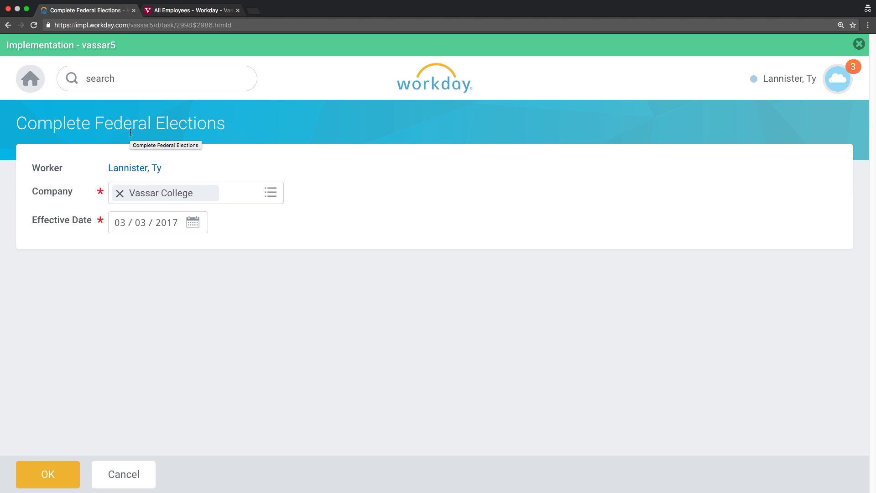
# Return to the home page and open the About Me view from Personal Information.
pyautogui.click(30, 78)
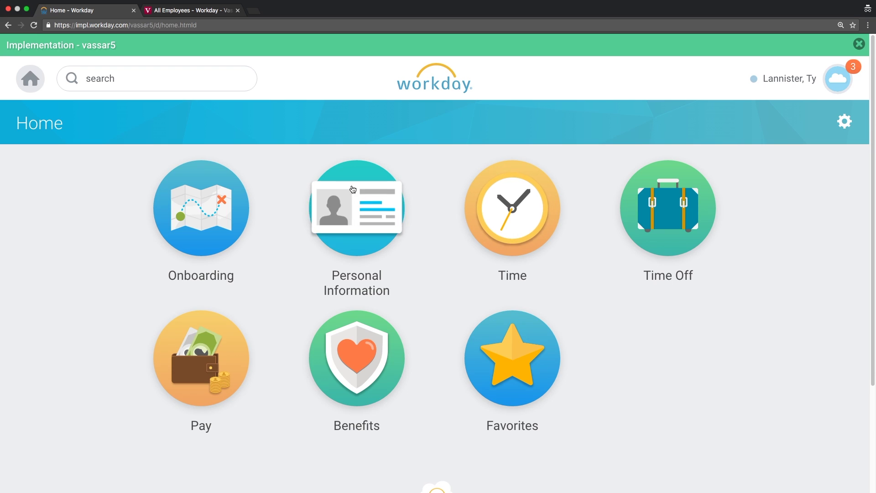
pyautogui.click(365, 201)
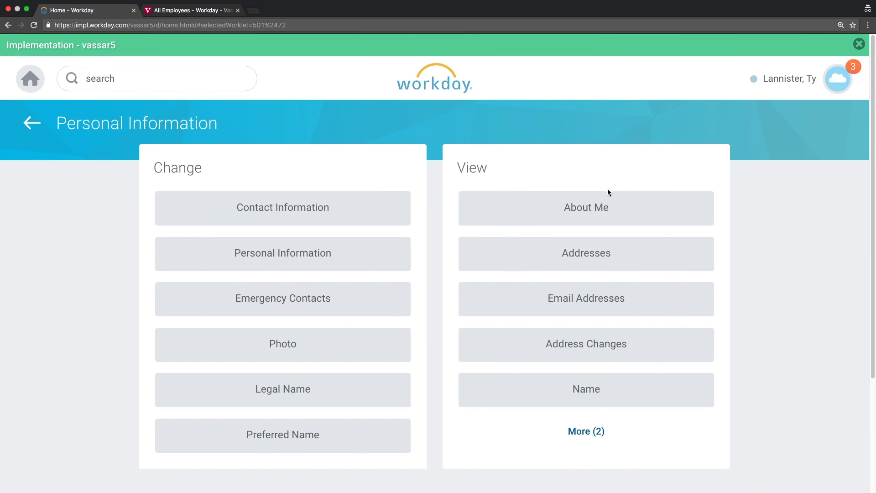
pyautogui.click(601, 200)
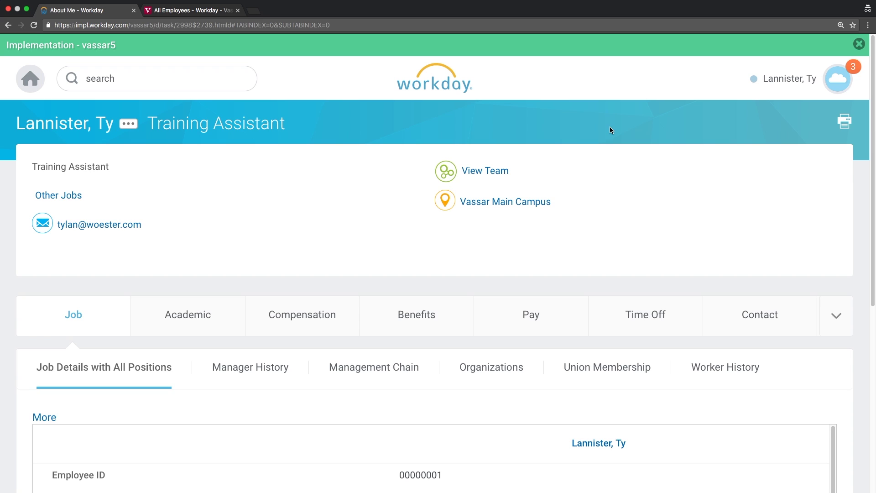
# Go back to the home page and open the Benefit Elections view from Benefits.
pyautogui.click(27, 85)
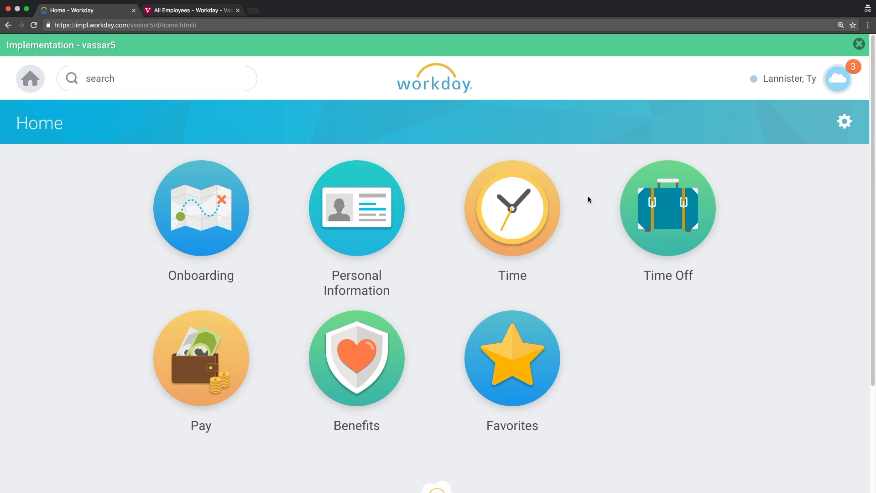
pyautogui.click(351, 368)
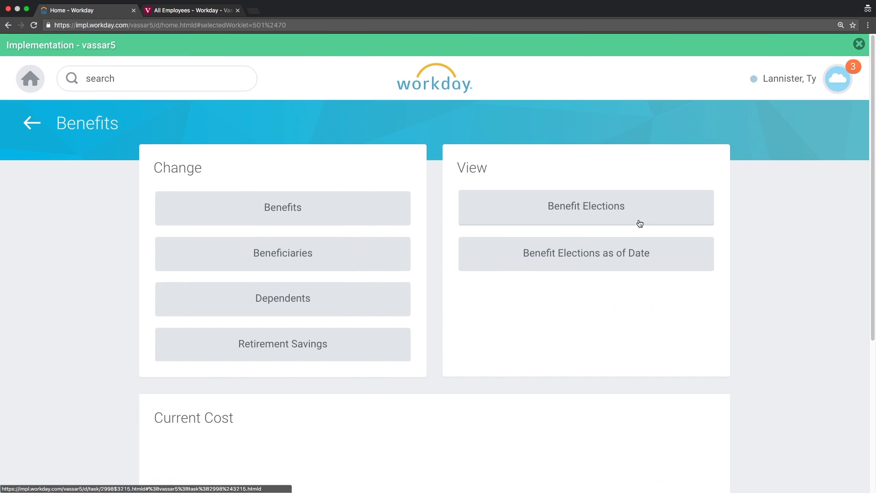
pyautogui.click(592, 206)
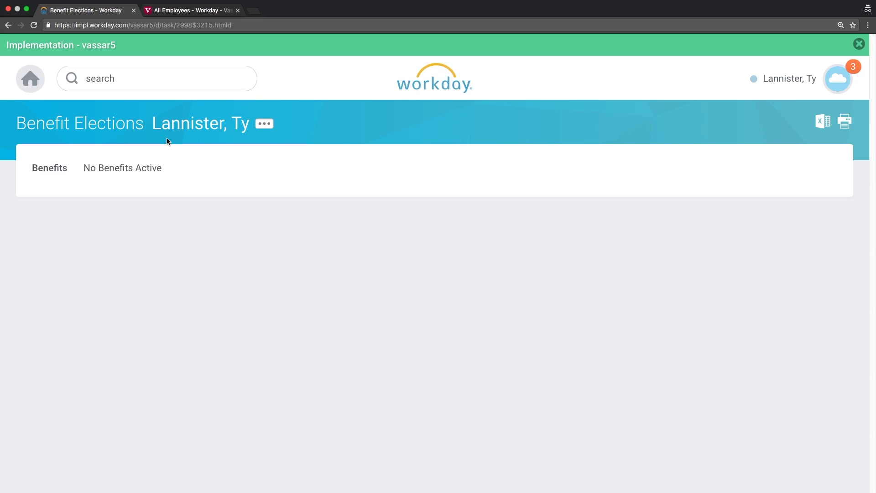
# Open the worker's related actions from the Benefit Elections page and browse the Payroll, Personal Data and Benefits actions.
pyautogui.click(265, 126)
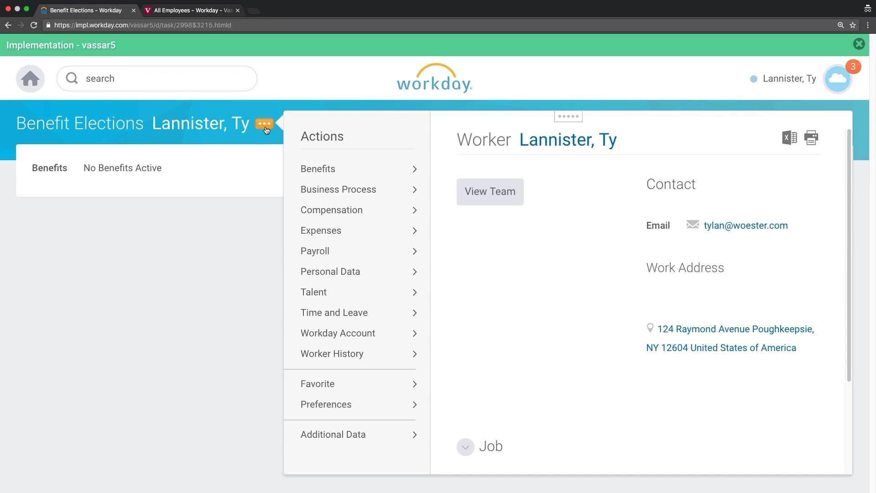
pyautogui.moveTo(336, 172)
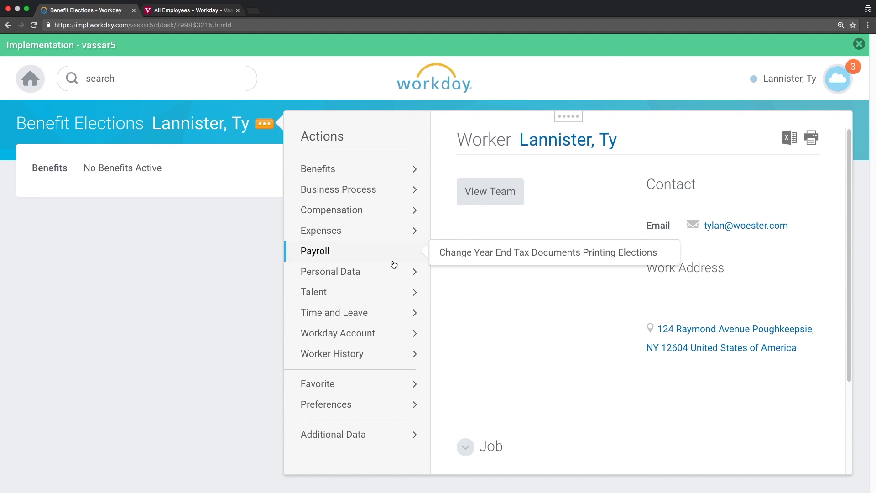
pyautogui.moveTo(391, 279)
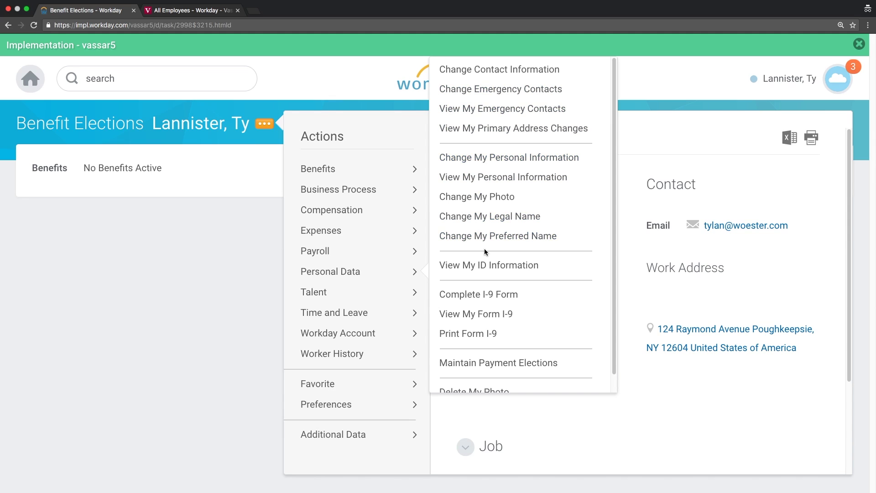
pyautogui.scroll(-1, 485, 251)
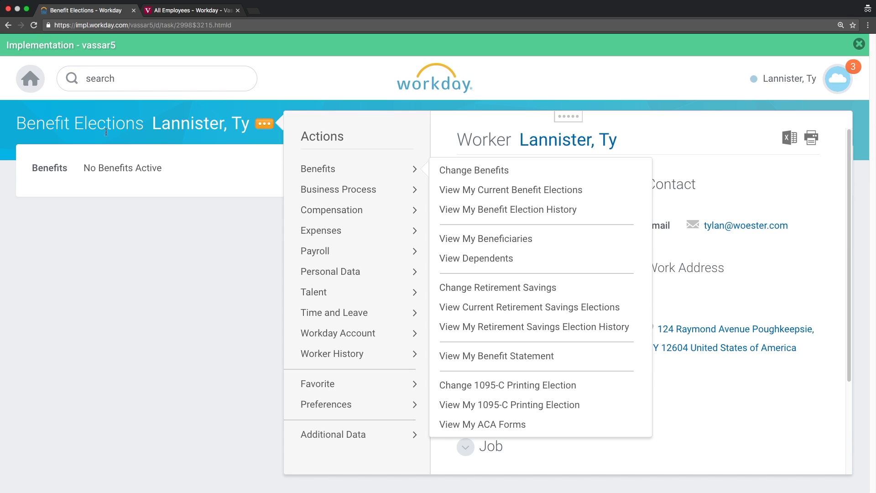
# Return home, search for "benefit el", open the Benefit Elections report from the suggestions, and highlight its title.
pyautogui.click(30, 78)
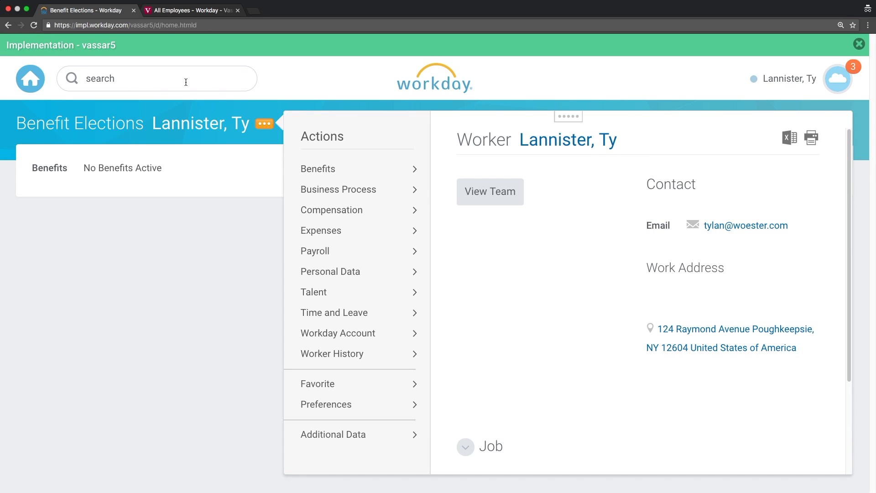
pyautogui.write('bene')
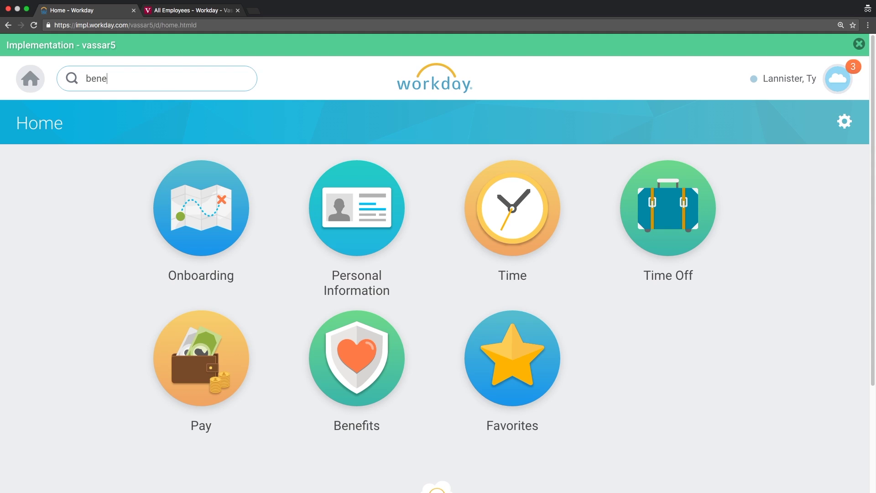
pyautogui.write('fit el')
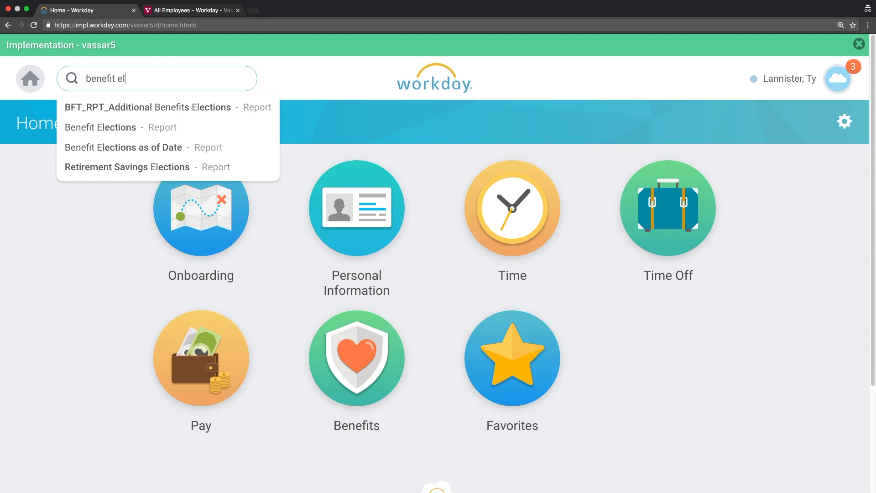
pyautogui.click(167, 129)
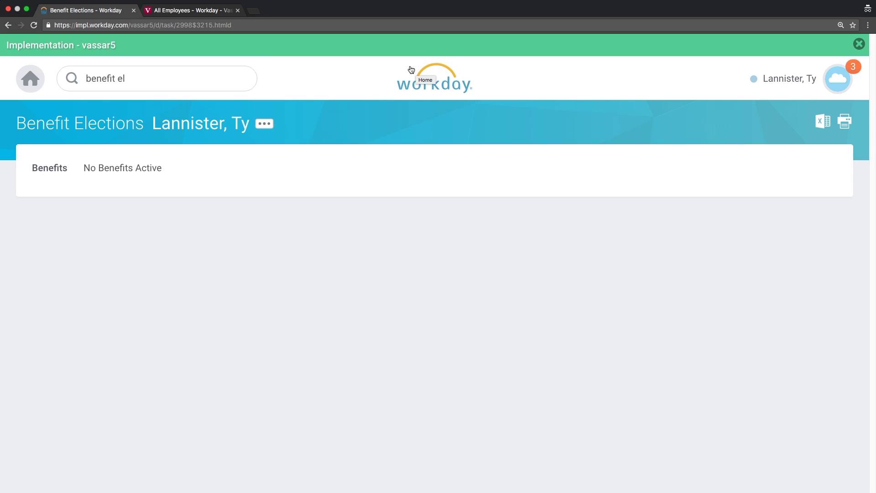
pyautogui.moveTo(17, 125); pyautogui.dragTo(142, 133)
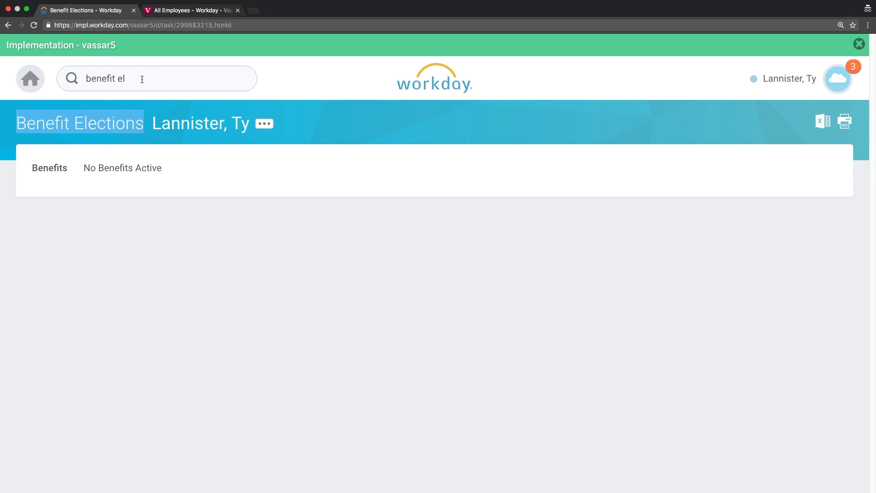
pyautogui.click(156, 79)
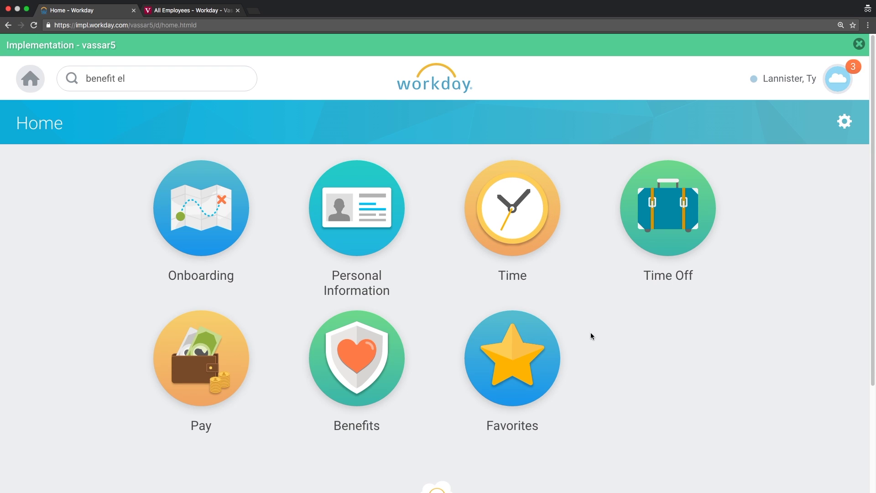
# Open this week's time entry calendar from Time and examine the hour totals and daily time blocks.
pyautogui.click(525, 214)
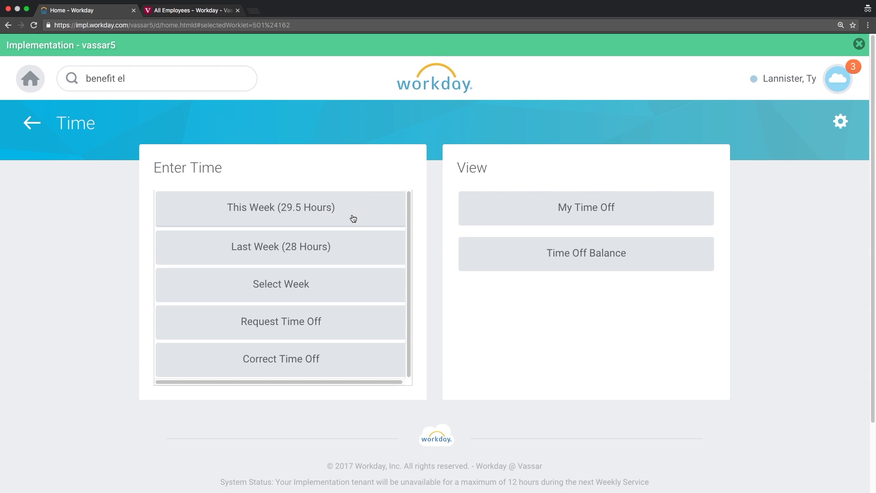
pyautogui.click(349, 220)
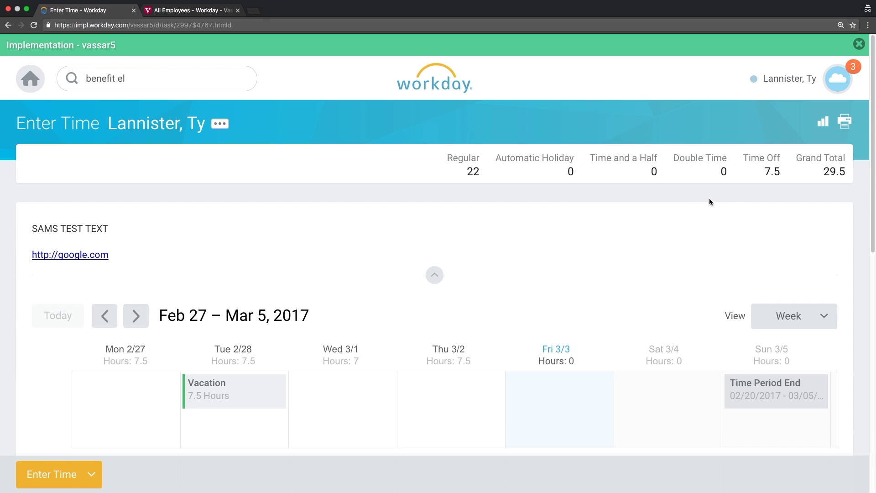
pyautogui.scroll(-1, 867, 247)
pyautogui.scroll(-4, 867, 247)
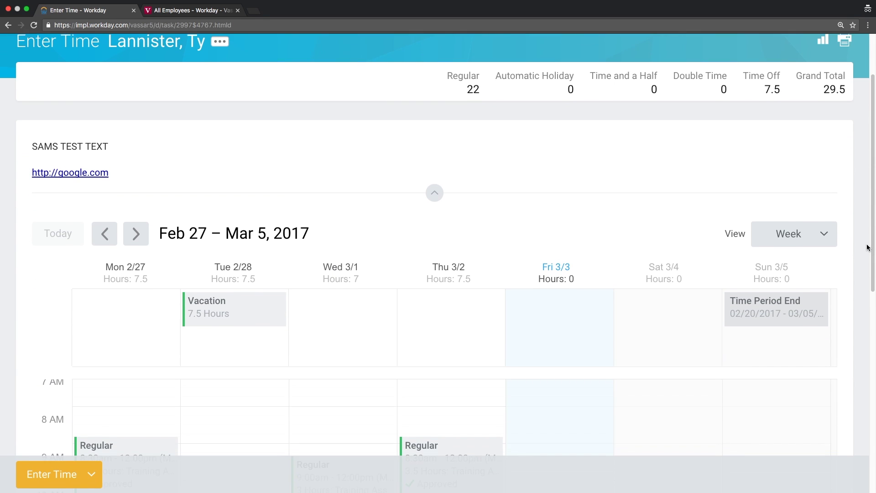
pyautogui.scroll(3, 867, 247)
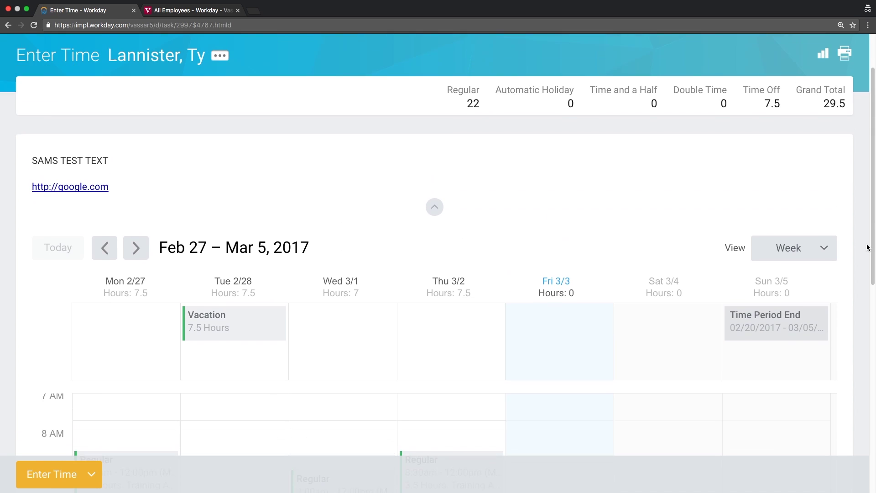
pyautogui.scroll(1, 867, 246)
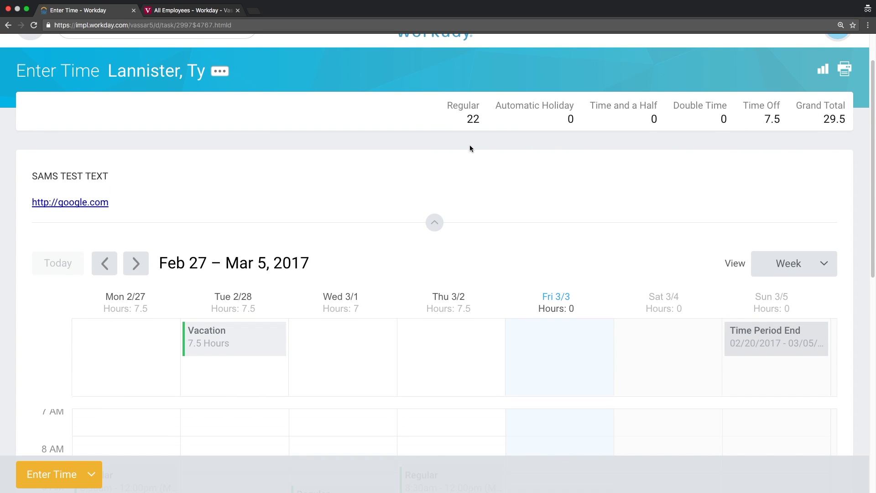
pyautogui.scroll(-4, 859, 140)
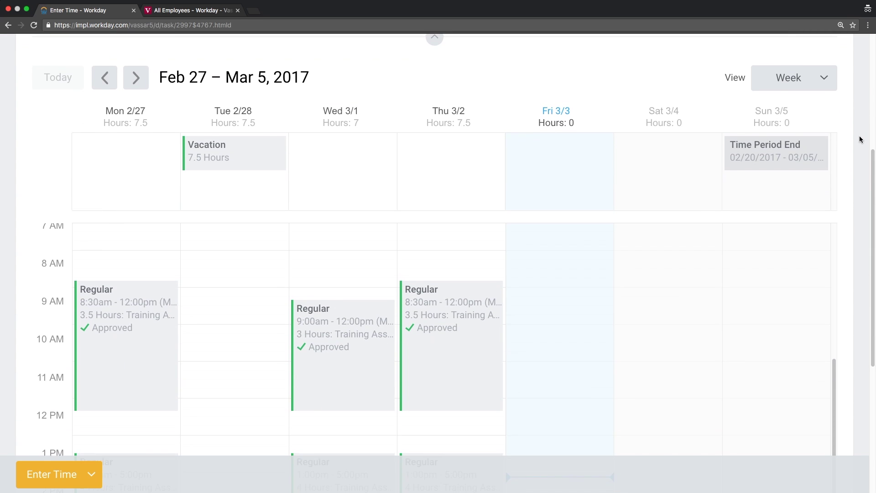
pyautogui.scroll(-3, 860, 139)
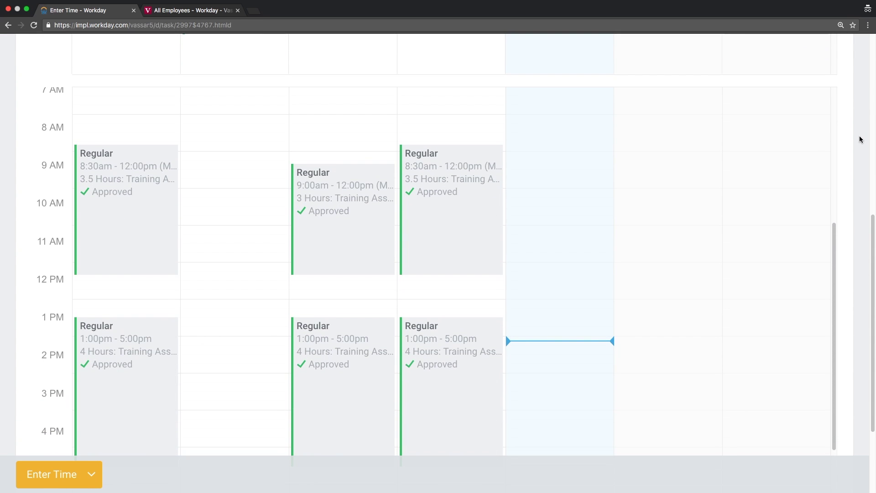
pyautogui.scroll(3, 860, 140)
pyautogui.scroll(-3, 859, 139)
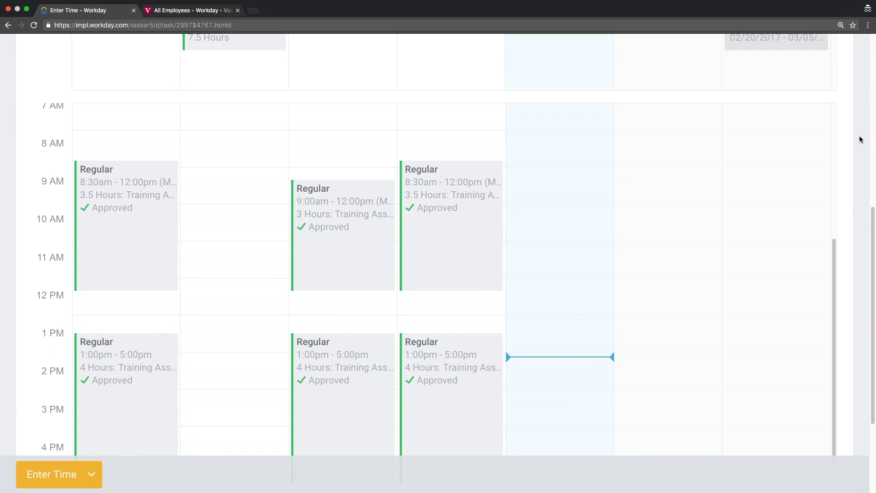
pyautogui.scroll(-1, 859, 139)
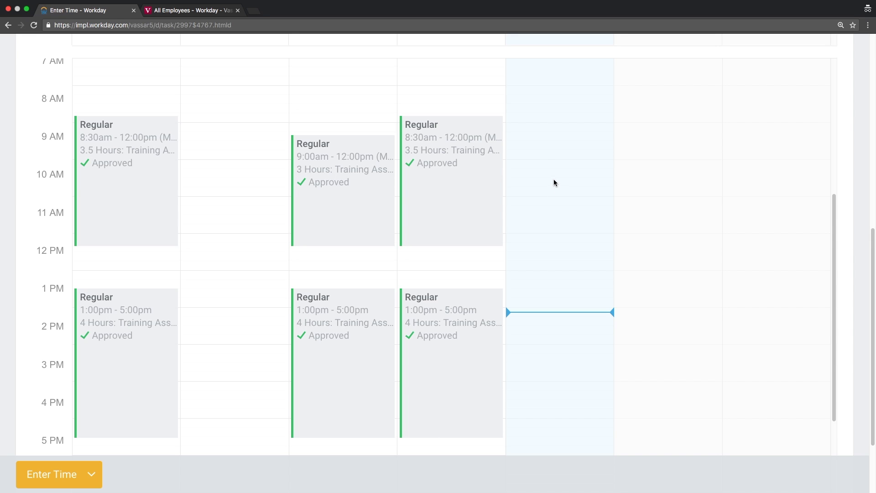
# Start a Regular time entry for Friday 3/3 with In at 08:30 AM and Out at 12:00 PM.
pyautogui.scroll(10, 592, 203)
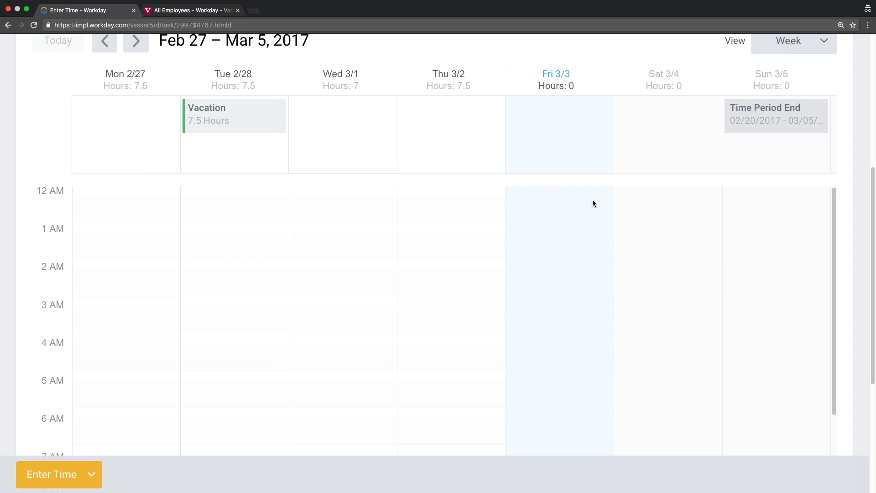
pyautogui.scroll(-10, 546, 151)
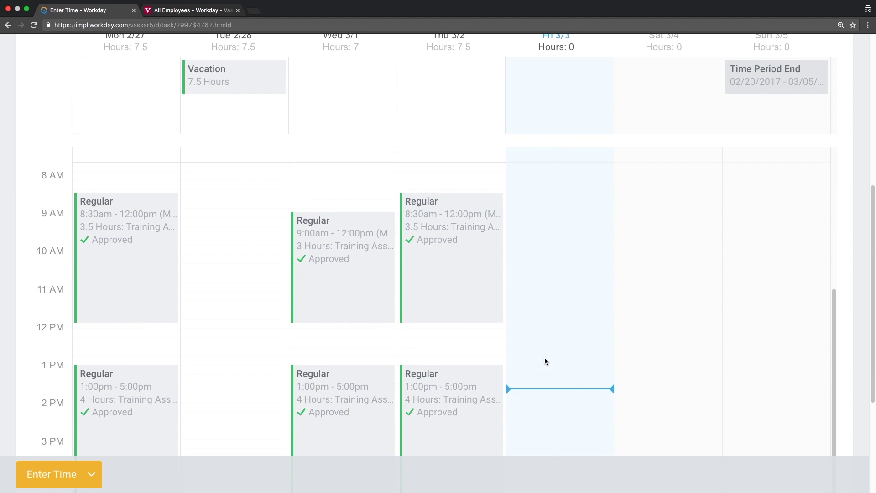
pyautogui.click(554, 314)
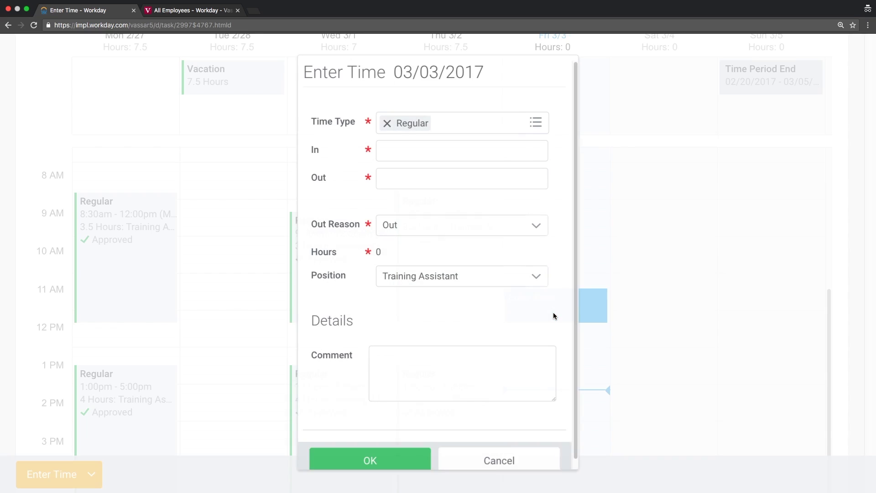
pyautogui.click(417, 148)
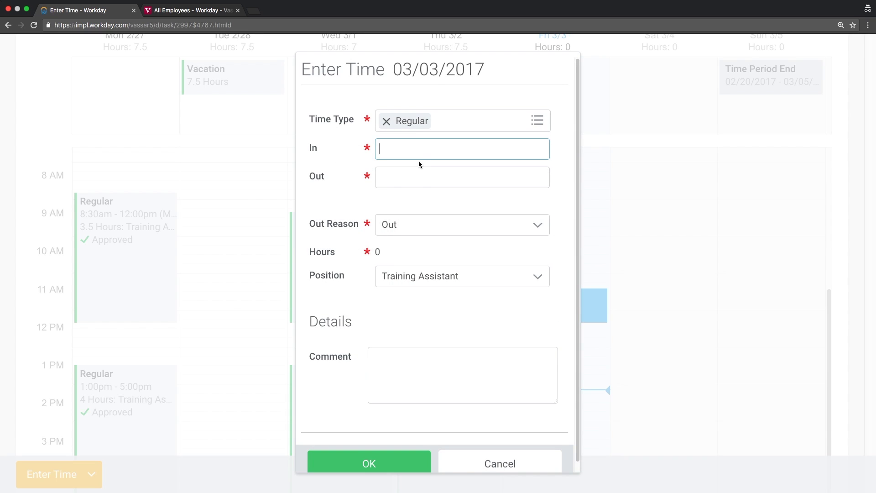
pyautogui.write('8:30a')
pyautogui.press('Tab')
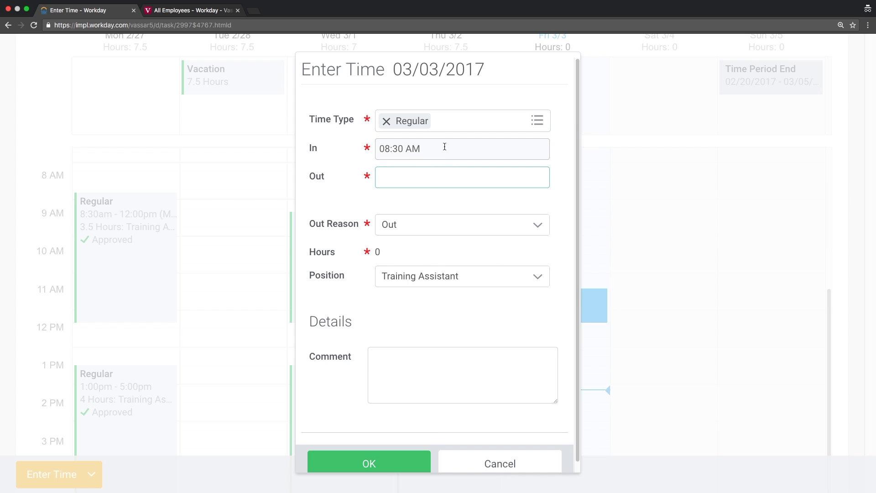
pyautogui.write('12p')
pyautogui.press('Tab')
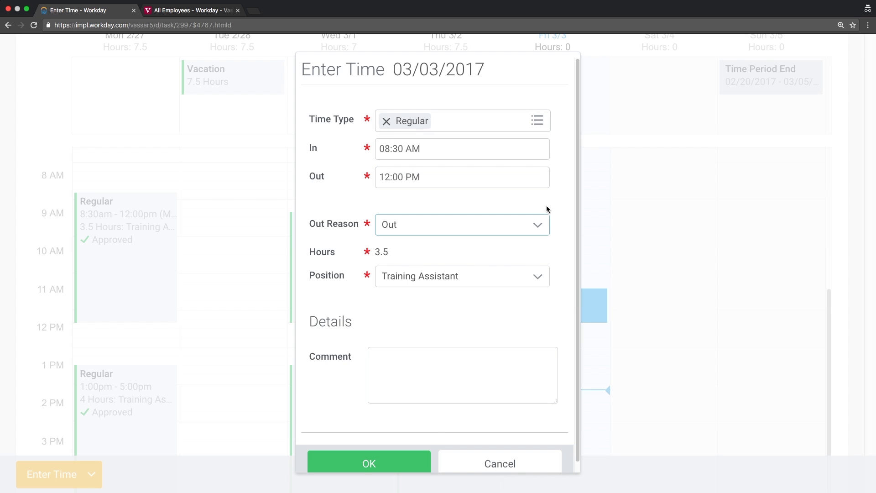
# Set the entry's Out Reason to Meal, check the Position choices while keeping Training Assistant, and save the entry.
pyautogui.click(536, 226)
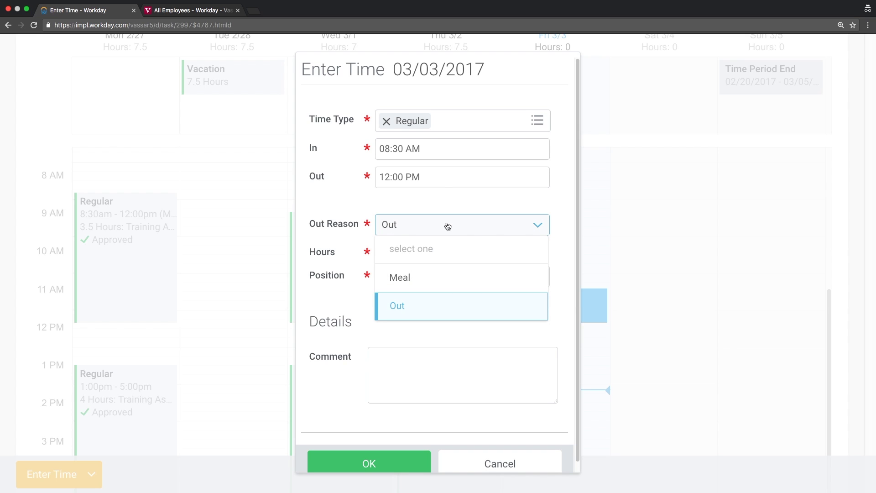
pyautogui.click(450, 277)
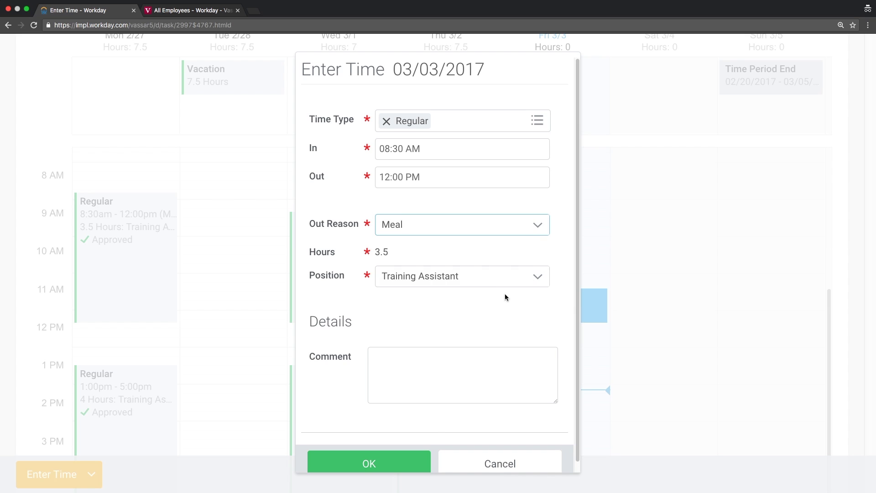
pyautogui.click(518, 279)
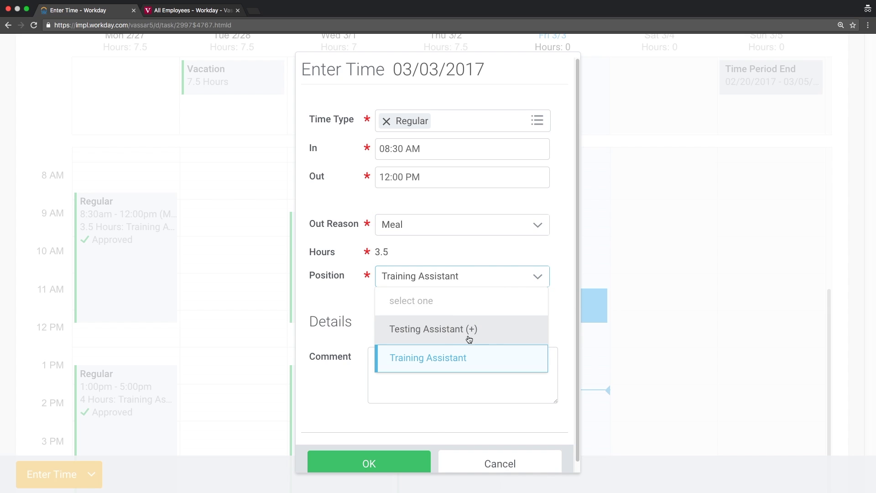
pyautogui.click(557, 295)
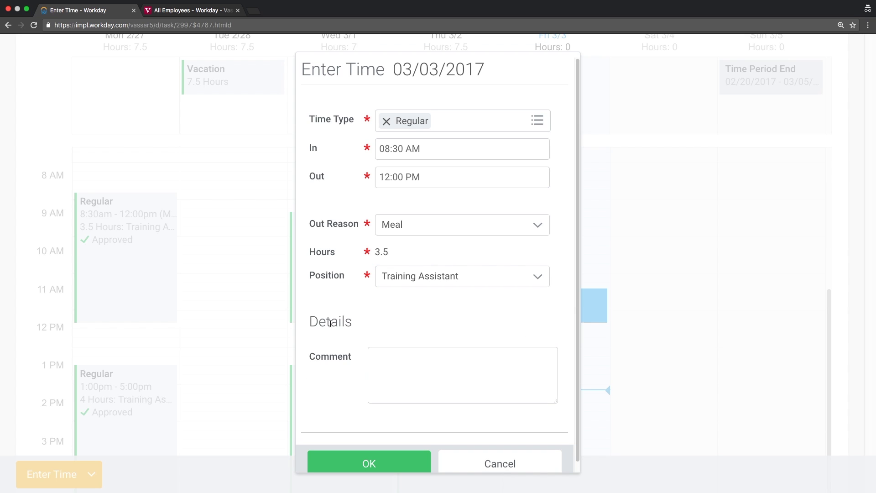
pyautogui.click(365, 463)
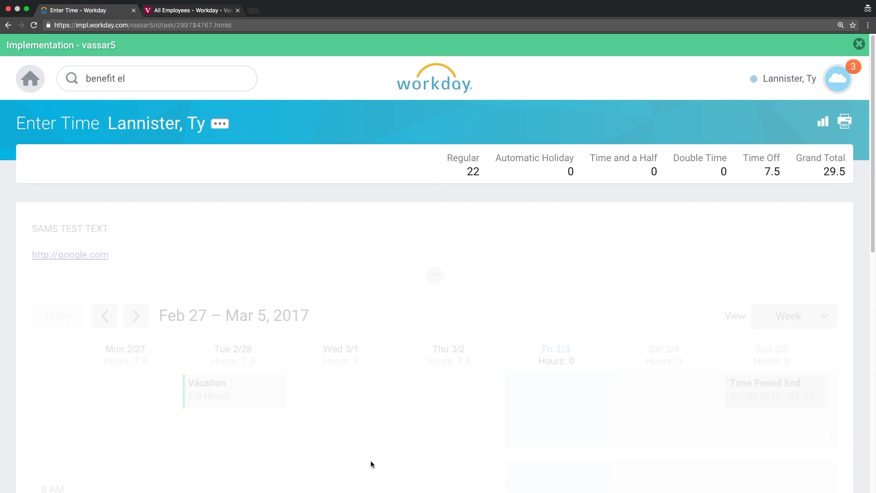
# Open Friday's unsubmitted morning time block, examine its available time types, and close the entry with Regular kept.
pyautogui.scroll(-4, 684, 238)
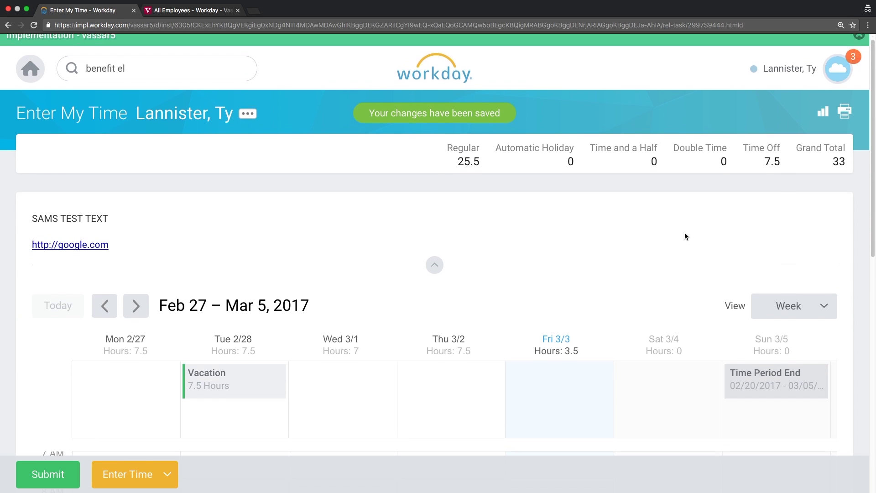
pyautogui.scroll(-3, 685, 236)
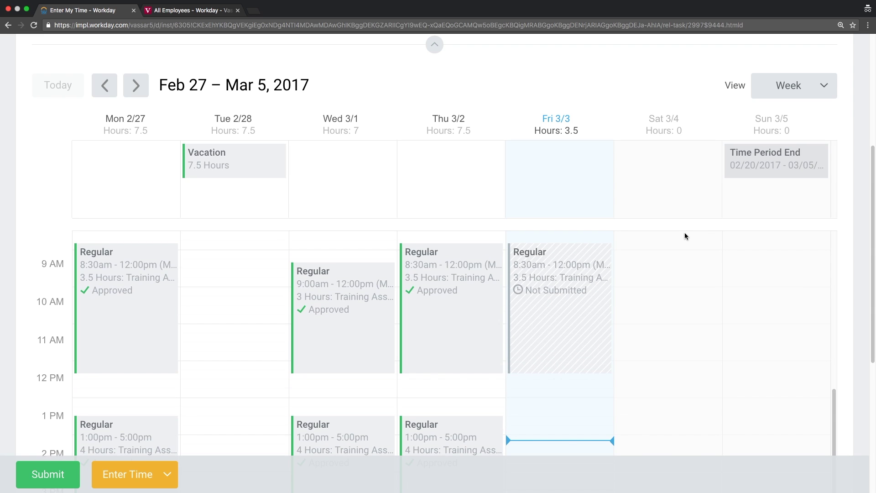
pyautogui.scroll(-3, 673, 225)
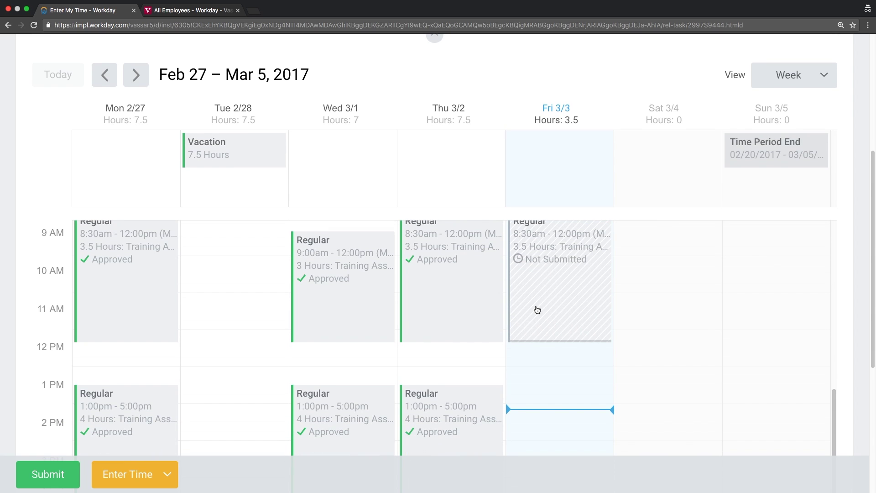
pyautogui.scroll(1, 547, 308)
pyautogui.click(548, 308)
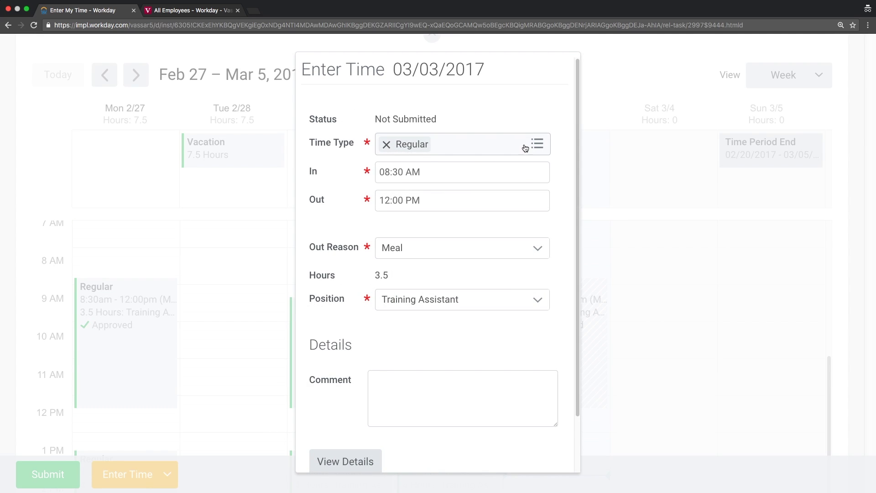
pyautogui.click(539, 145)
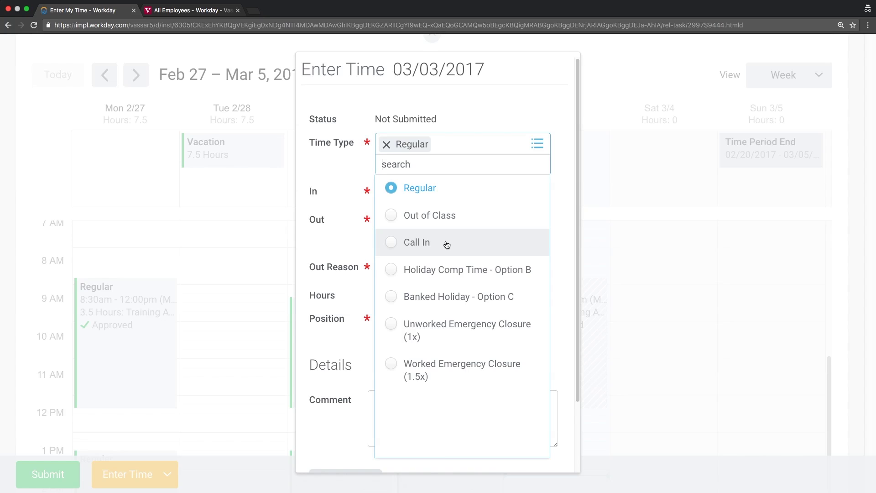
pyautogui.click(562, 231)
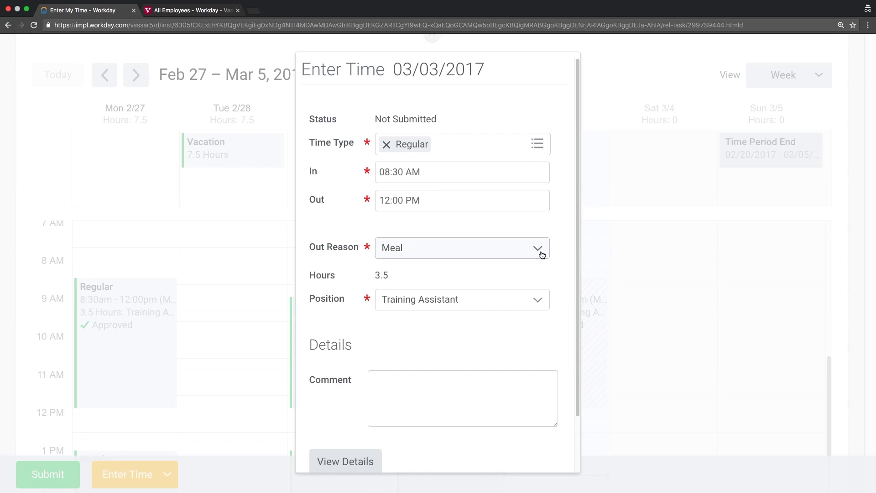
pyautogui.scroll(-3, 542, 254)
pyautogui.click(416, 451)
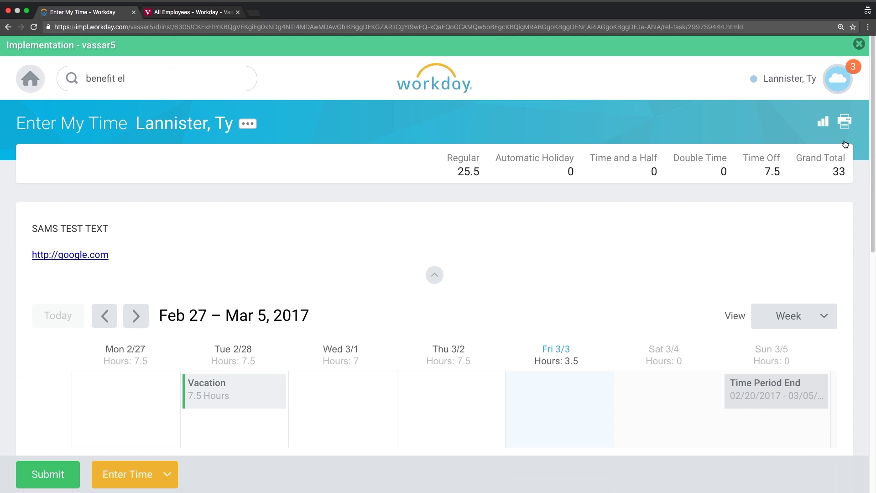
# Add a Regular afternoon entry for Friday 3/3 from 01:00 PM to 05:00 PM with Out Reason Out.
pyautogui.scroll(-3, 844, 191)
pyautogui.scroll(-8, 845, 193)
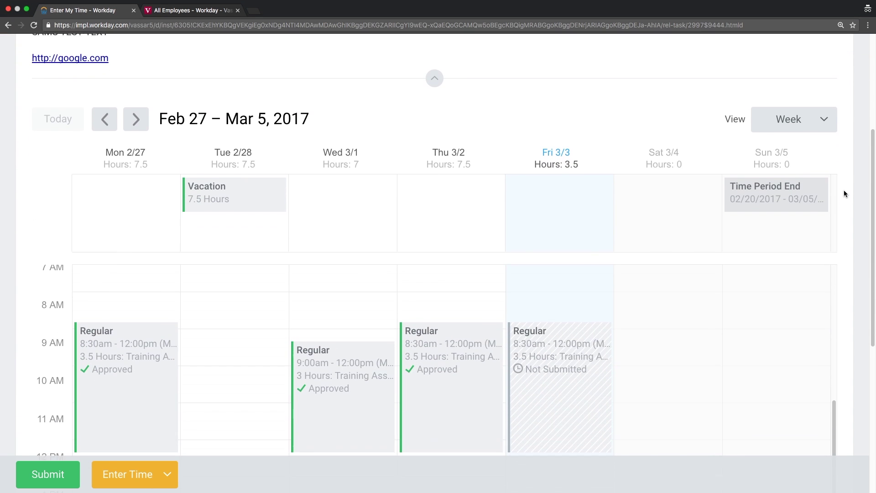
pyautogui.scroll(-8, 849, 190)
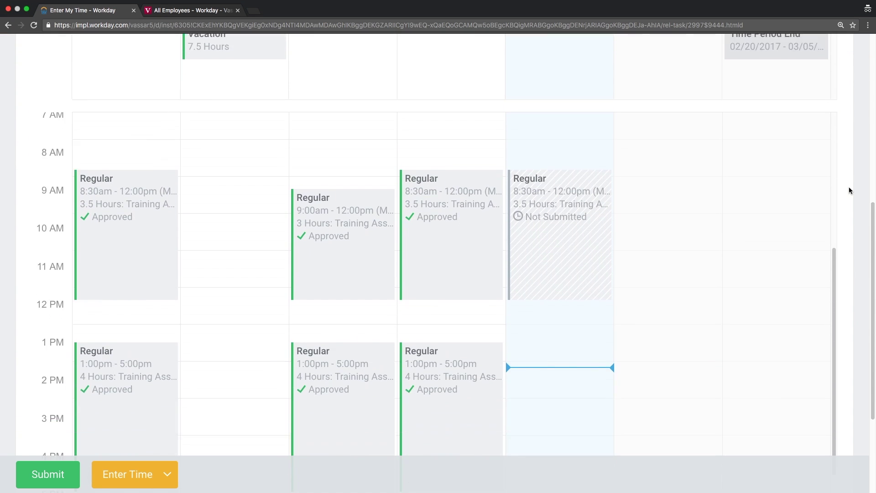
pyautogui.scroll(-1, 849, 191)
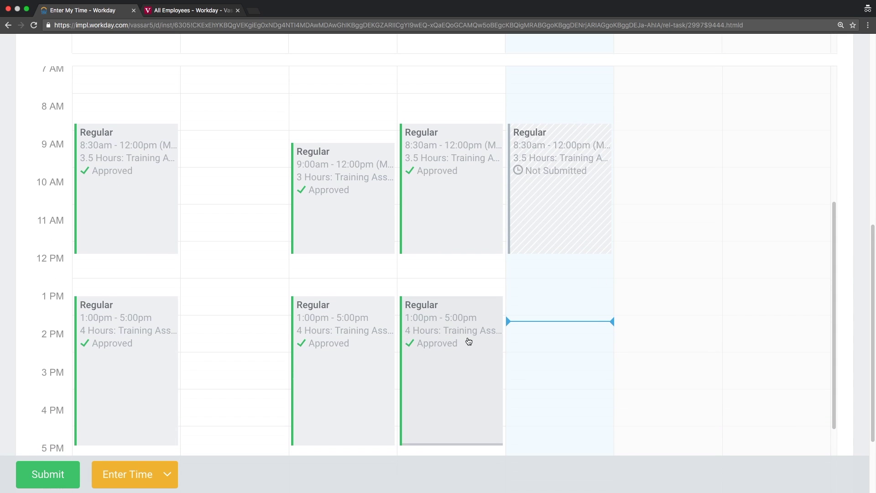
pyautogui.click(550, 314)
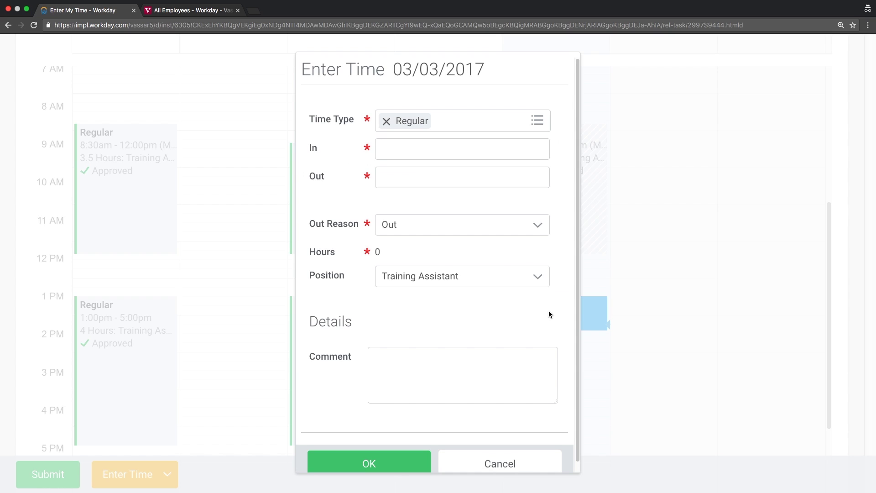
pyautogui.click(417, 145)
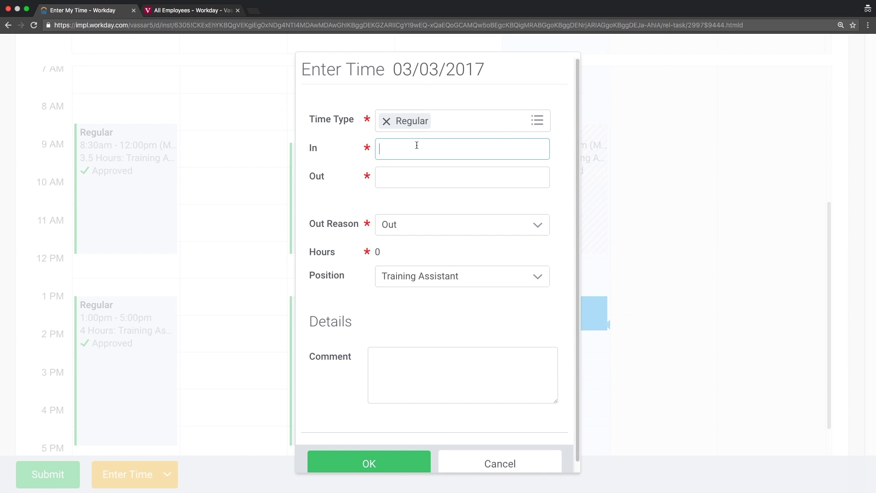
pyautogui.press('Tab')
pyautogui.write('5p')
pyautogui.press('Tab')
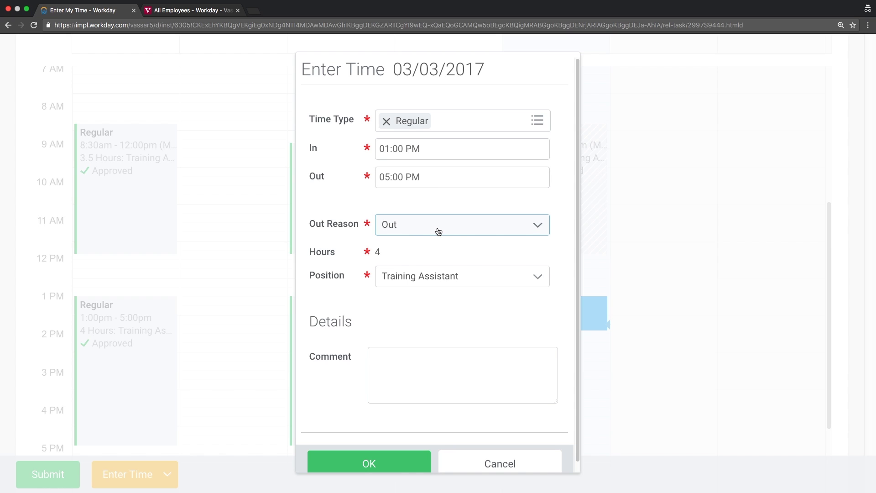
pyautogui.click(383, 463)
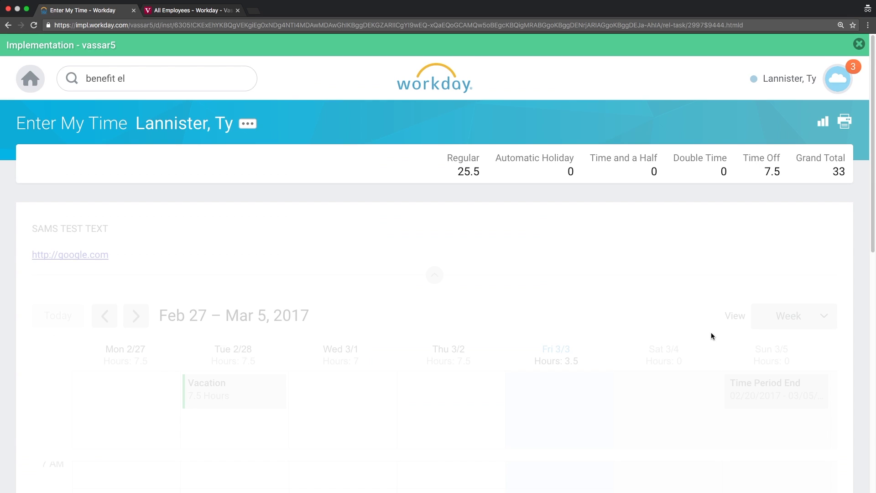
# Check the week's time blocks in the calendar and open the submission summary for the entered time.
pyautogui.scroll(-10, 779, 204)
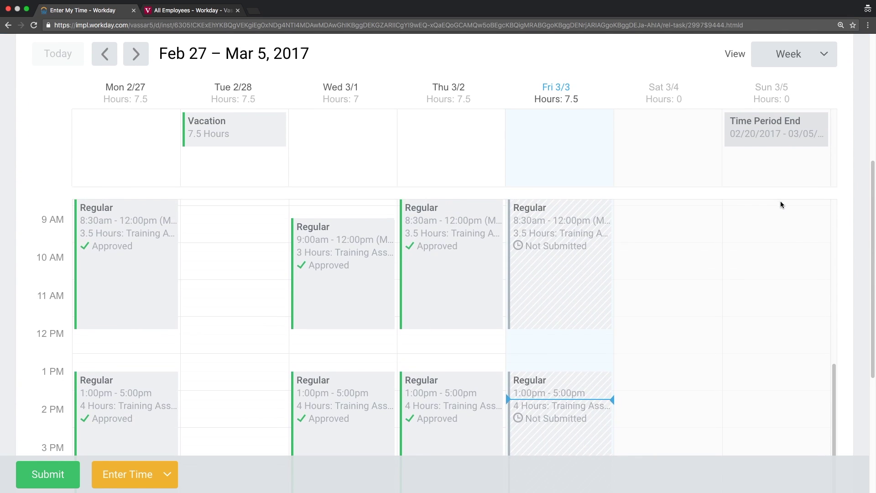
pyautogui.scroll(-2, 862, 191)
pyautogui.scroll(1, 628, 231)
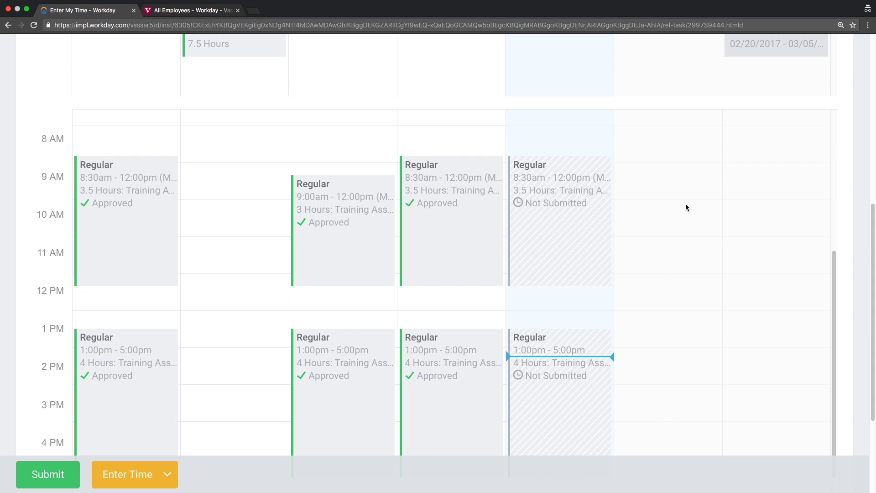
pyautogui.scroll(-3, 686, 208)
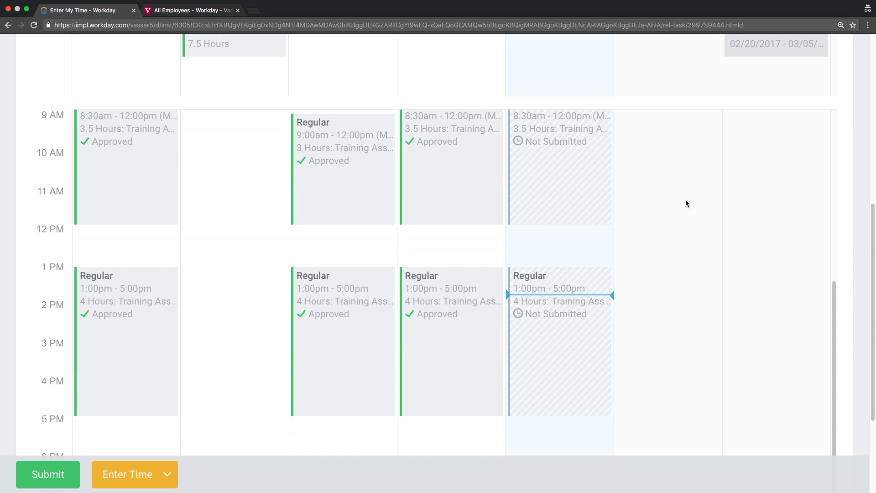
pyautogui.scroll(4, 686, 199)
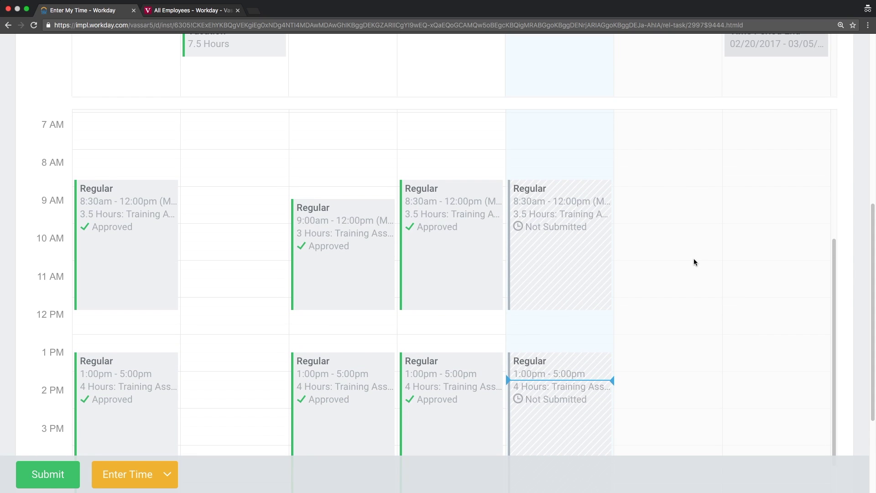
pyautogui.scroll(-3, 694, 262)
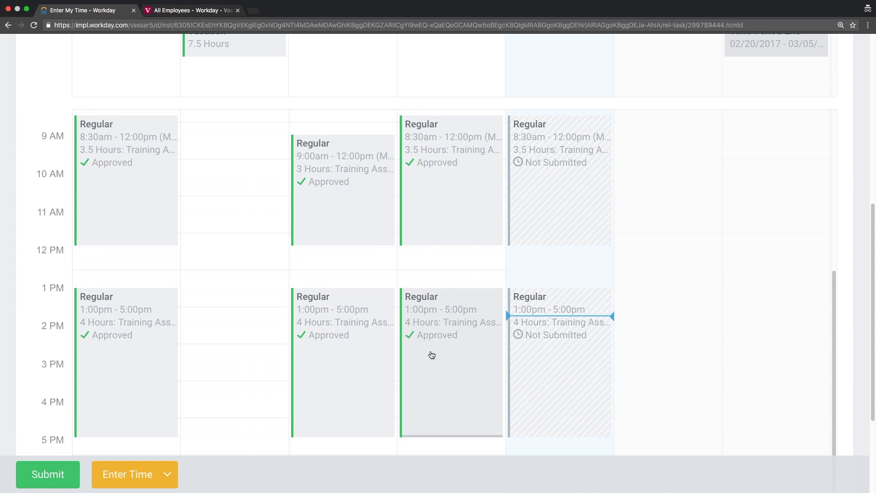
pyautogui.click(38, 479)
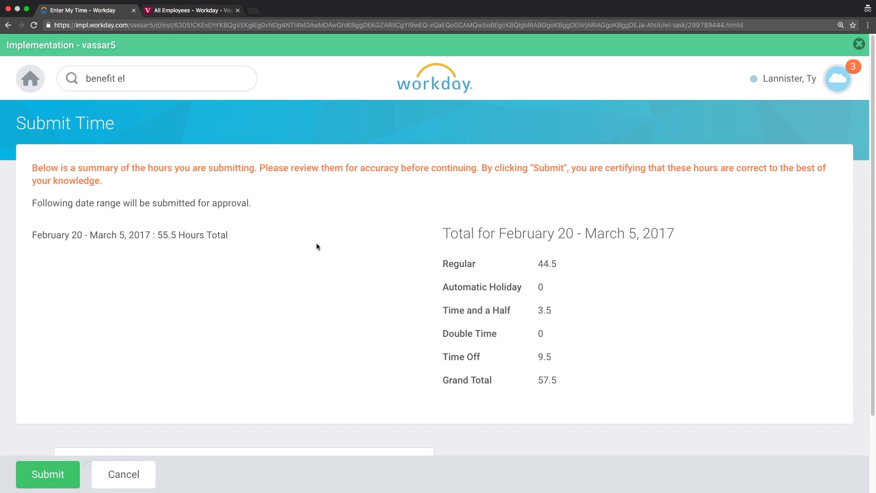
# Review the hour totals for February 20 - March 5, 2017, submit the time for approval, and finish the submission.
pyautogui.scroll(-1, 316, 246)
pyautogui.scroll(-1, 316, 247)
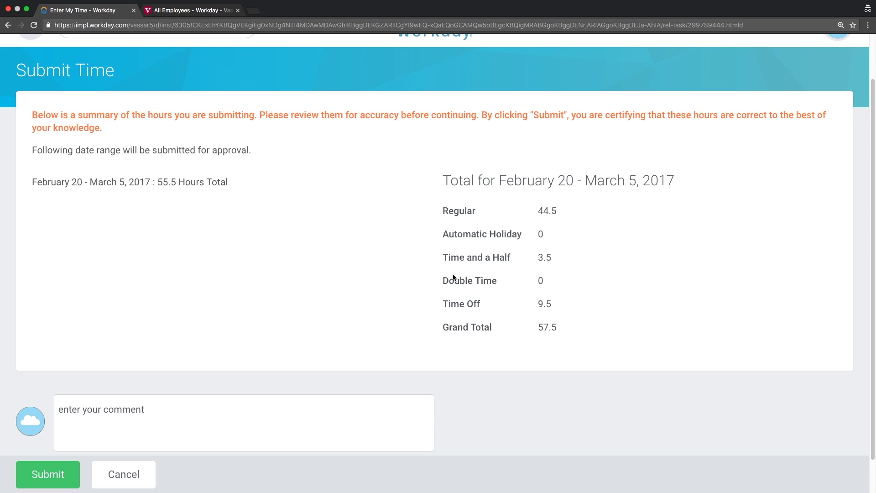
pyautogui.scroll(-2, 91, 328)
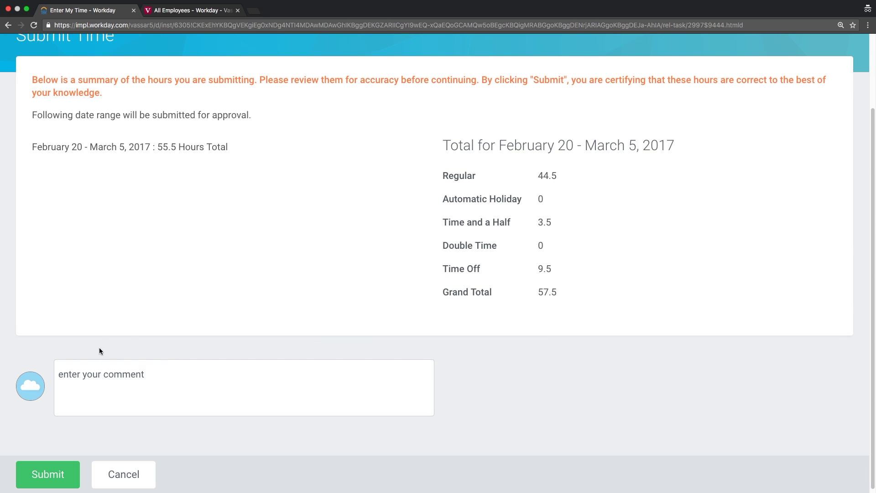
pyautogui.click(49, 480)
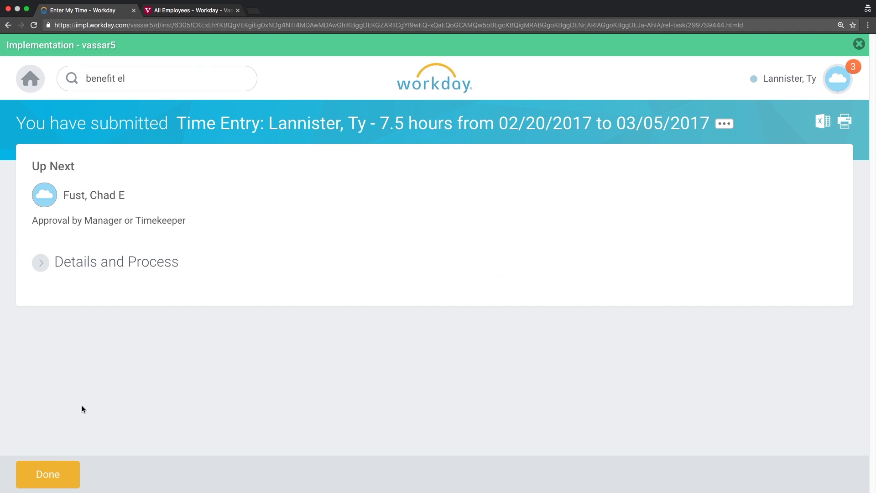
pyautogui.click(61, 475)
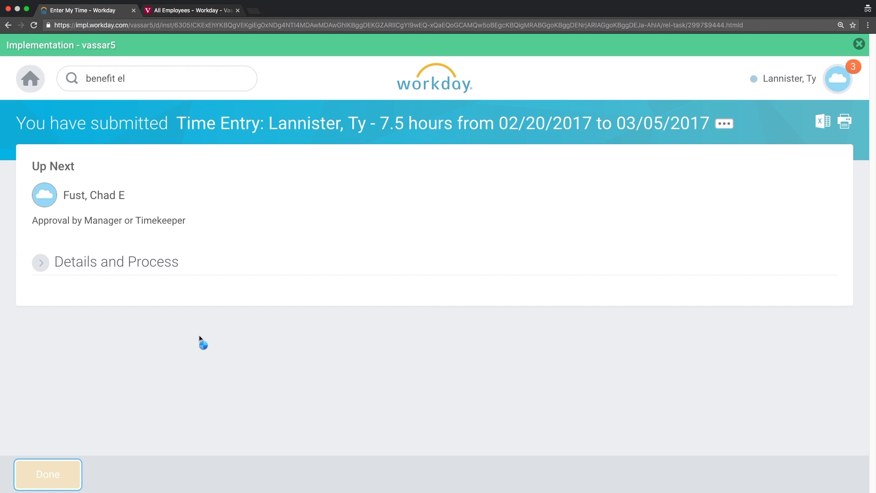
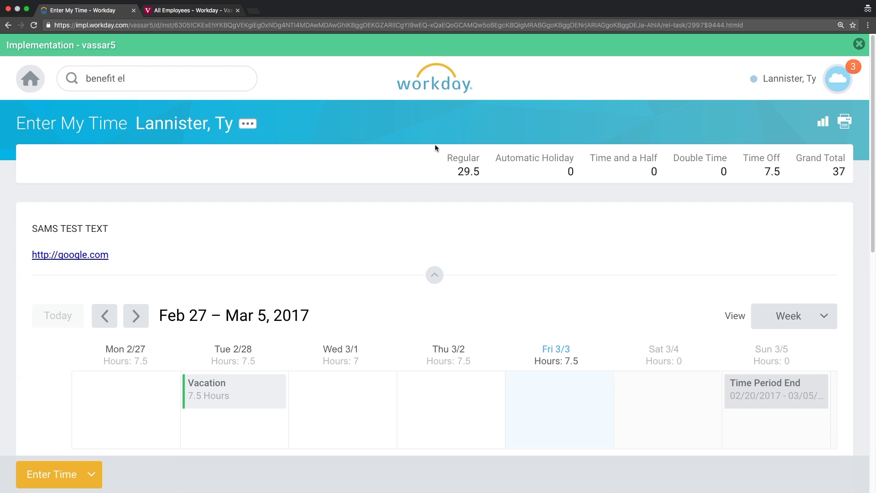
# Check the submitted and approved time blocks for Feb 27 – Mar 5, 2017, and view the available time entry actions.
pyautogui.scroll(-4, 715, 119)
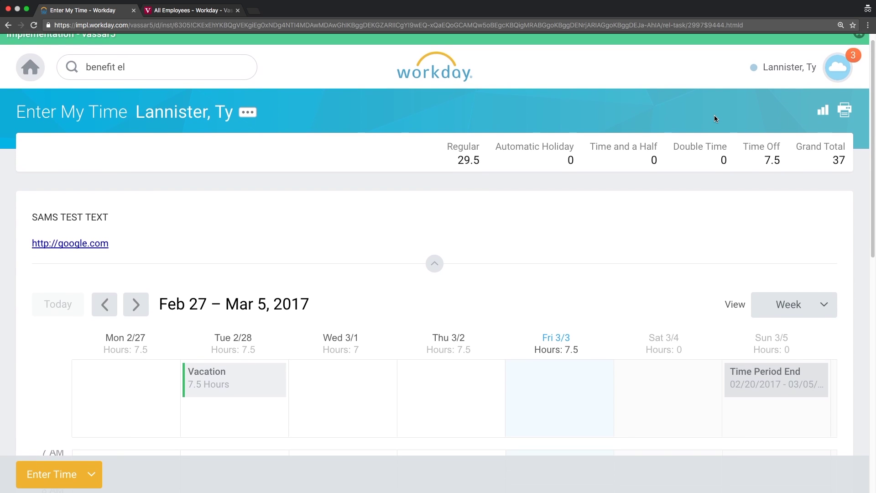
pyautogui.scroll(-1, 740, 124)
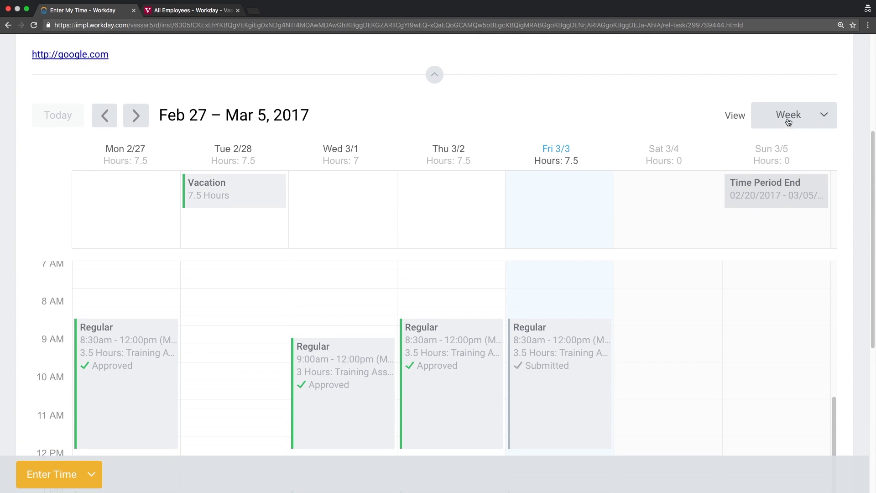
pyautogui.scroll(-2, 790, 114)
pyautogui.scroll(6, 790, 110)
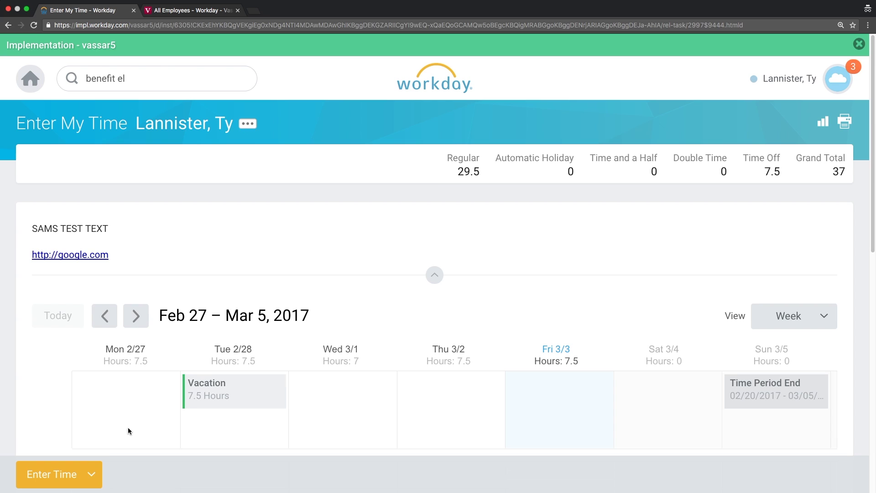
pyautogui.click(93, 476)
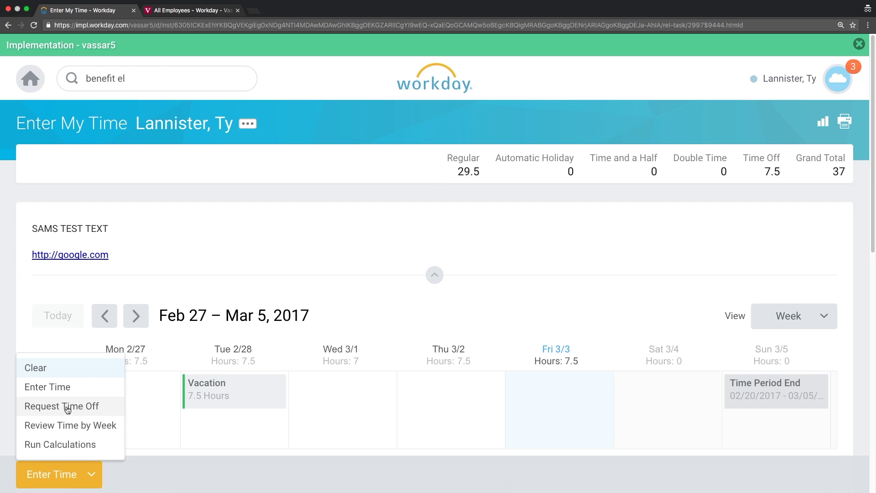
pyautogui.click(338, 91)
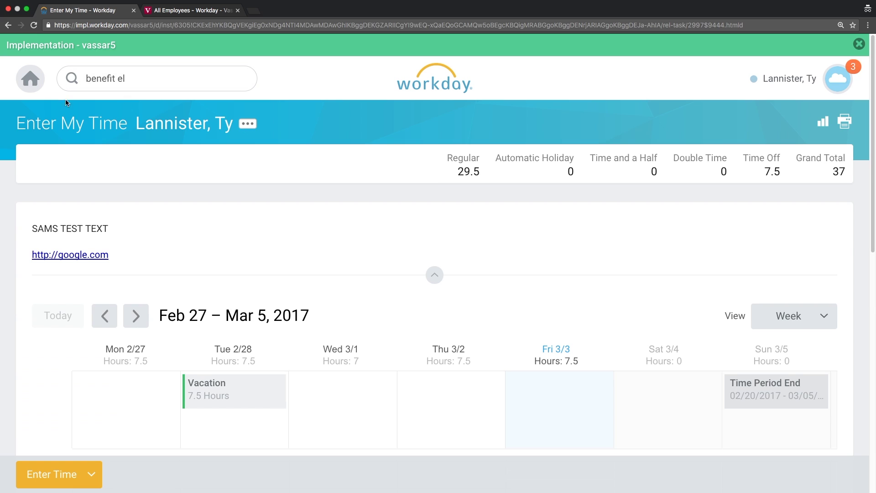
# Open the Time Off area from the home page and examine its request options and available balances.
pyautogui.click(30, 78)
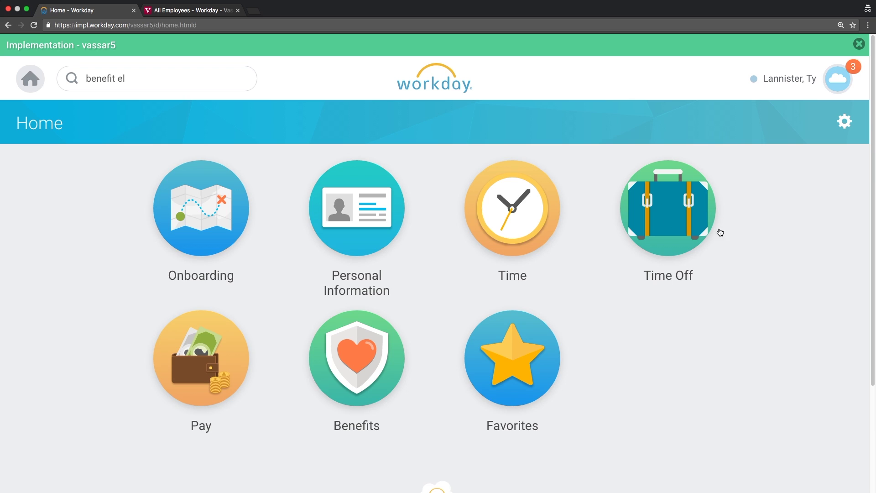
pyautogui.click(674, 218)
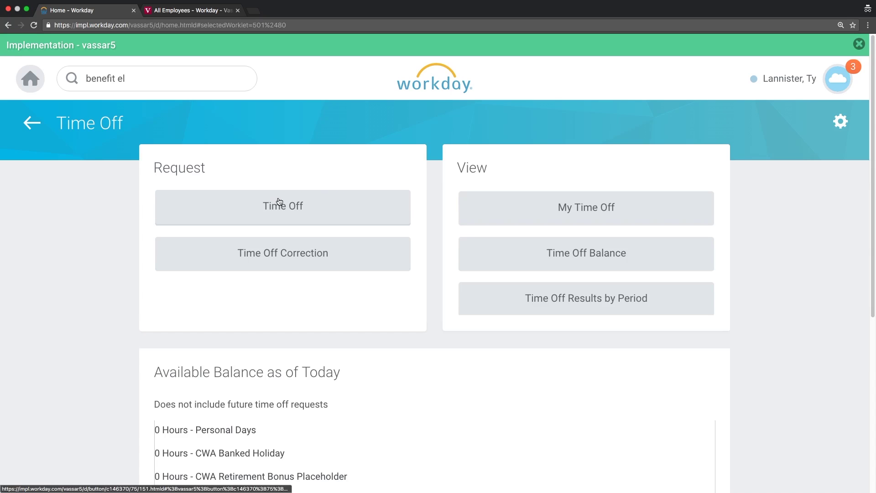
pyautogui.scroll(-5, 510, 210)
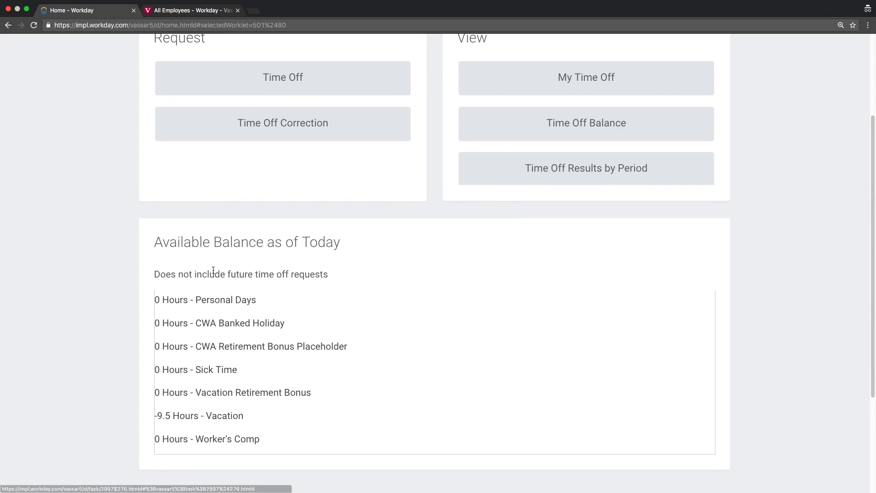
pyautogui.scroll(-2, 323, 269)
pyautogui.scroll(1, 213, 273)
pyautogui.scroll(4, 213, 273)
pyautogui.scroll(-3, 213, 269)
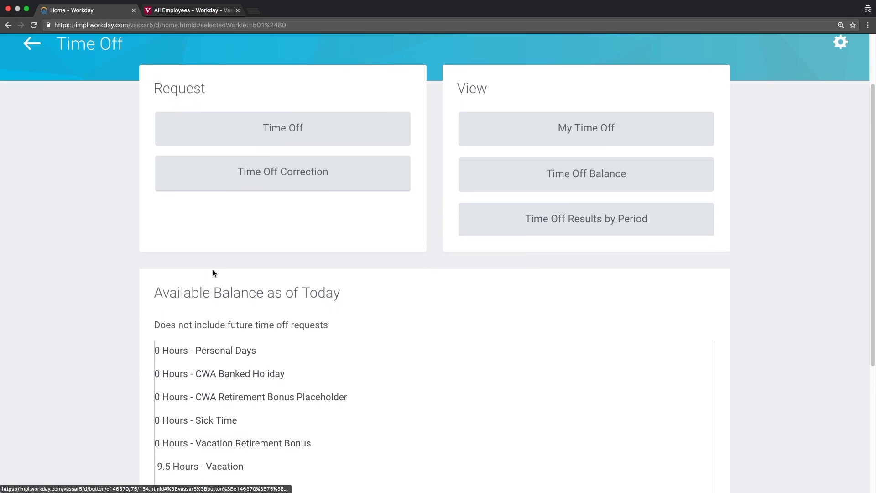
pyautogui.scroll(3, 212, 269)
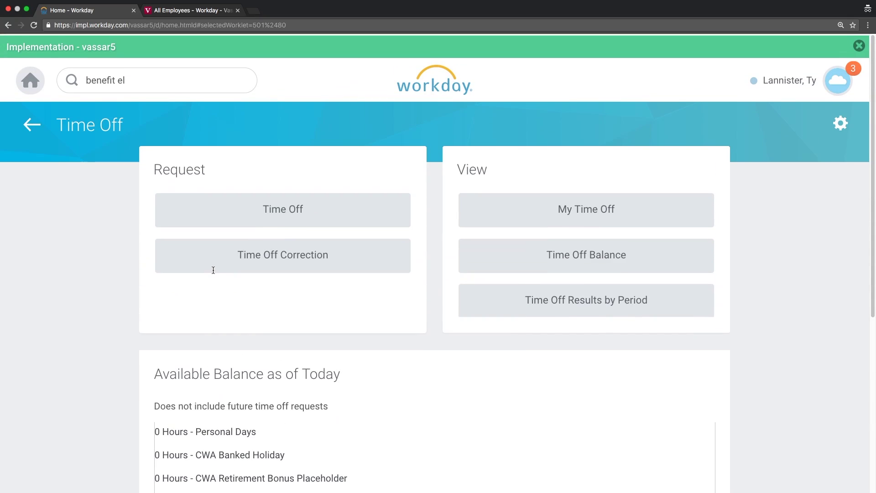
# Open the time off request calendar, advance it to April 2017, and select Wednesday, April 12.
pyautogui.click(310, 217)
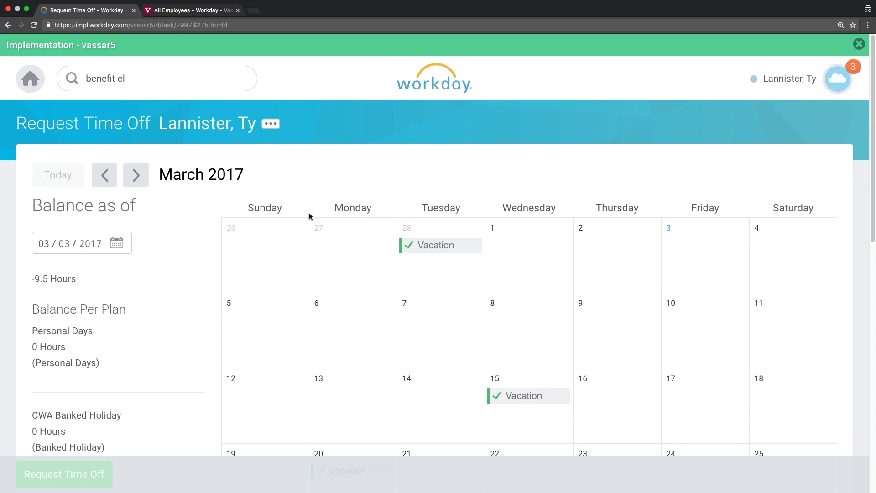
pyautogui.scroll(-2, 442, 203)
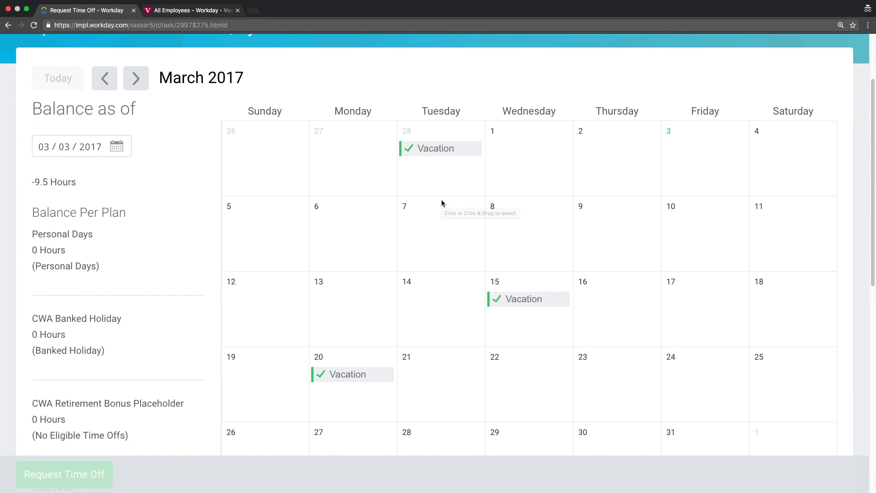
pyautogui.scroll(-2, 442, 204)
pyautogui.scroll(3, 442, 201)
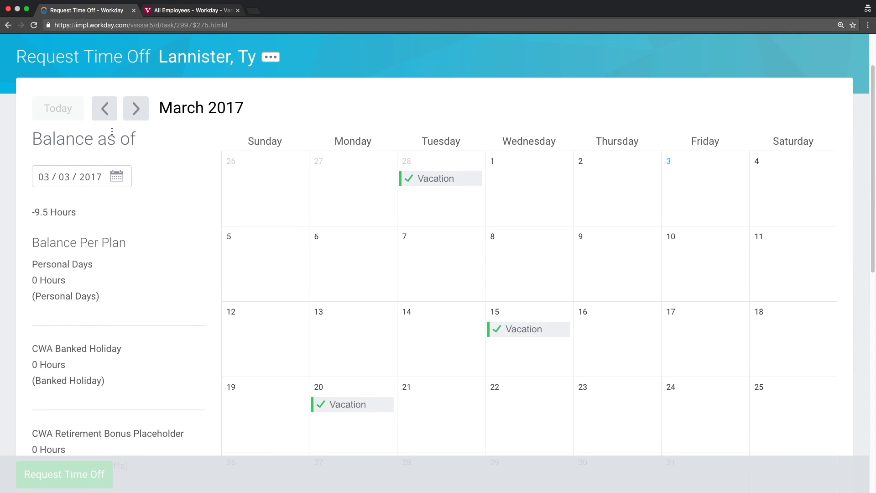
pyautogui.click(135, 111)
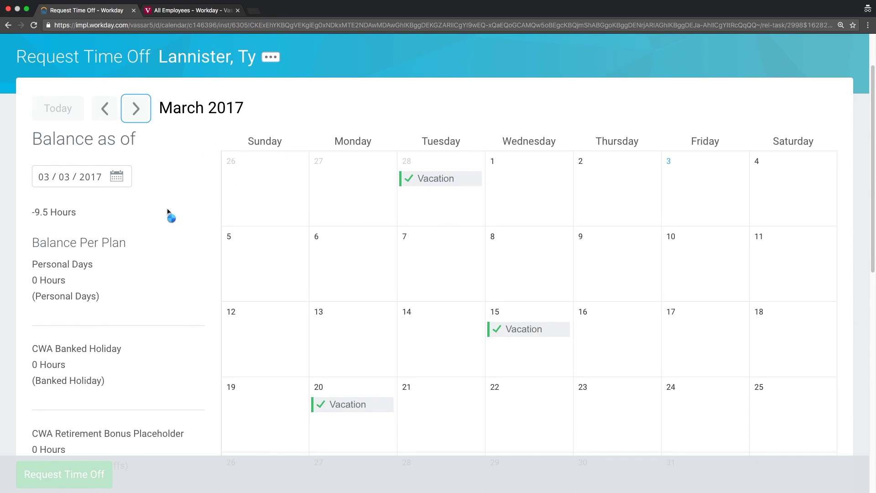
pyautogui.scroll(-3, 413, 262)
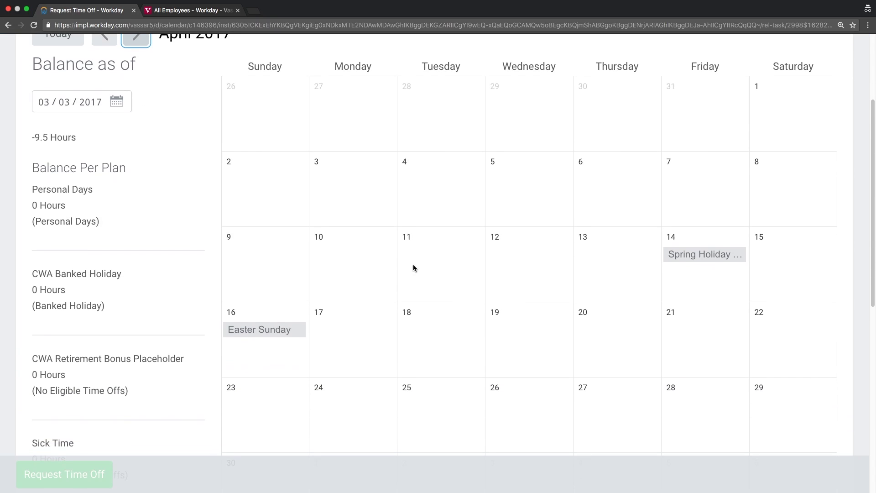
pyautogui.scroll(1, 522, 229)
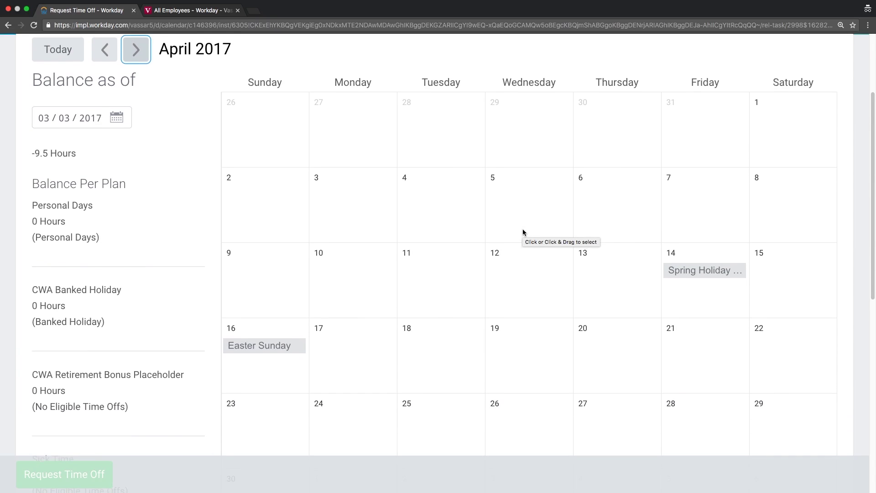
pyautogui.click(507, 287)
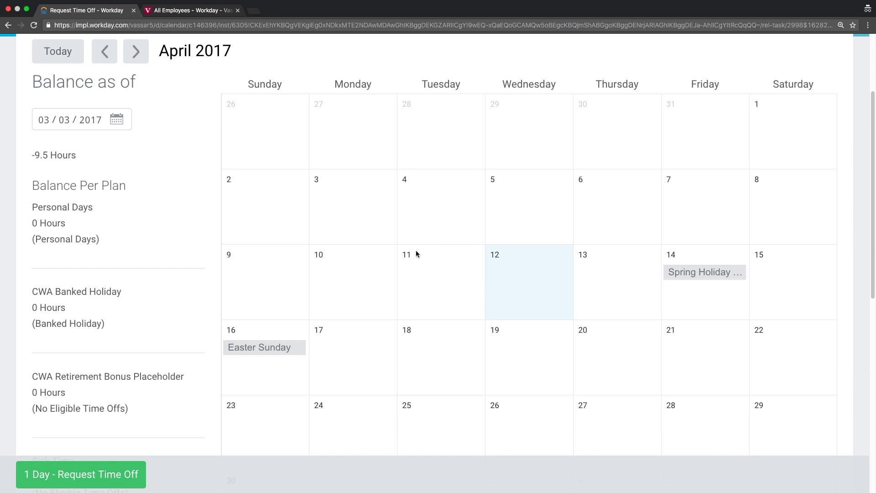
# Try selecting consecutive and separate days in the week of April 12, and clear every extra day except April 12.
pyautogui.moveTo(346, 278); pyautogui.dragTo(612, 267)
pyautogui.click(367, 285)
pyautogui.click(414, 287)
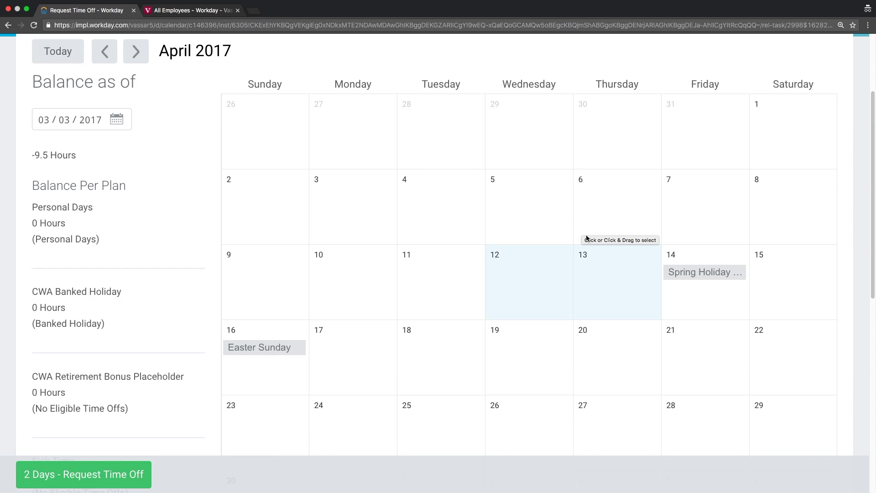
pyautogui.click(618, 287)
pyautogui.click(349, 286)
pyautogui.click(349, 228)
pyautogui.click(488, 224)
pyautogui.click(363, 218)
pyautogui.click(549, 208)
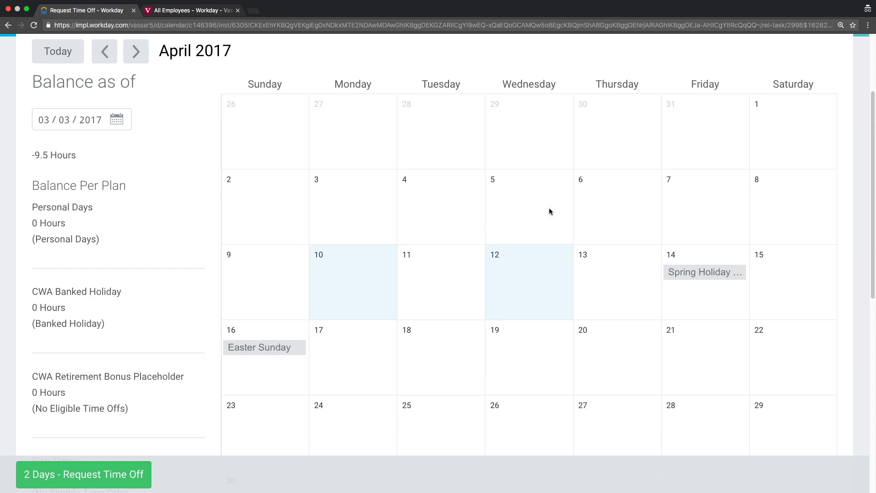
pyautogui.click(374, 273)
pyautogui.click(509, 270)
pyautogui.click(517, 270)
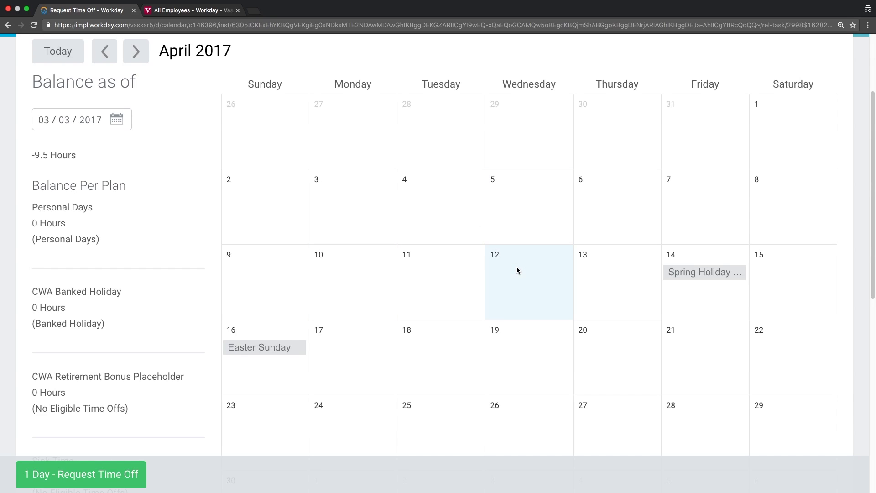
# Open the one-day time off request for April 12 and look through the available time off types.
pyautogui.click(88, 474)
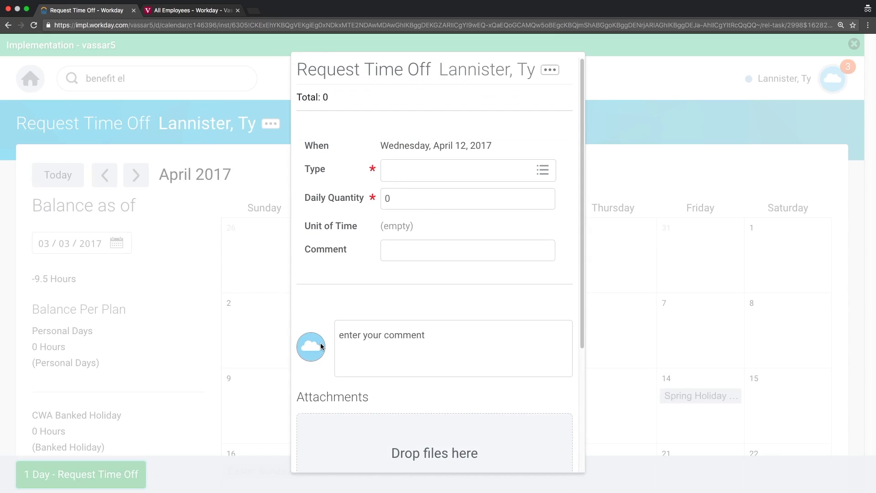
pyautogui.click(543, 171)
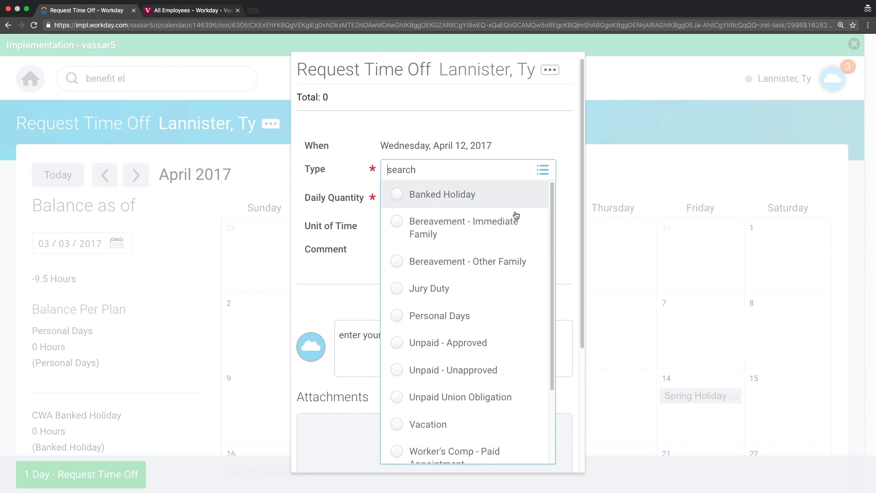
pyautogui.scroll(-2, 501, 249)
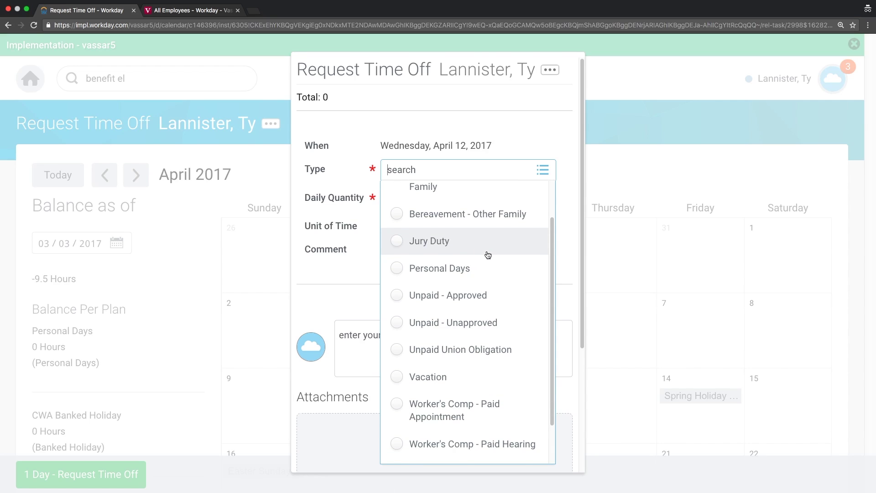
pyautogui.scroll(-1, 492, 267)
pyautogui.scroll(-1, 492, 267)
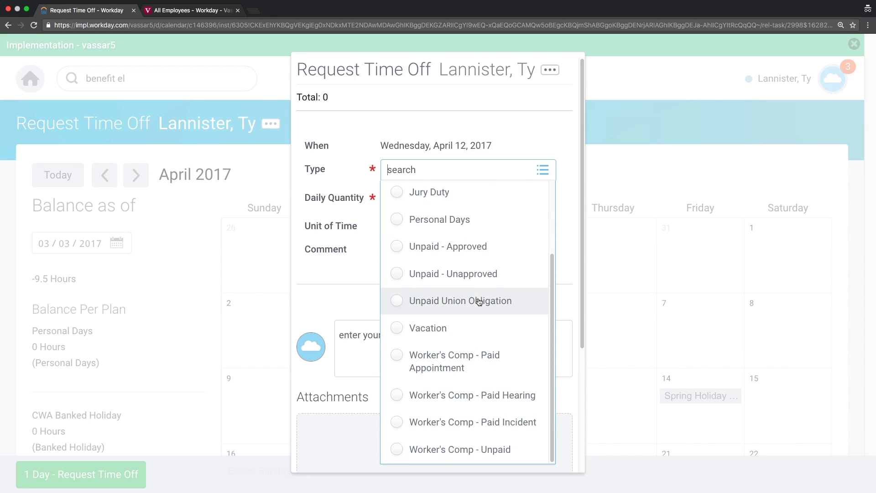
pyautogui.scroll(3, 462, 331)
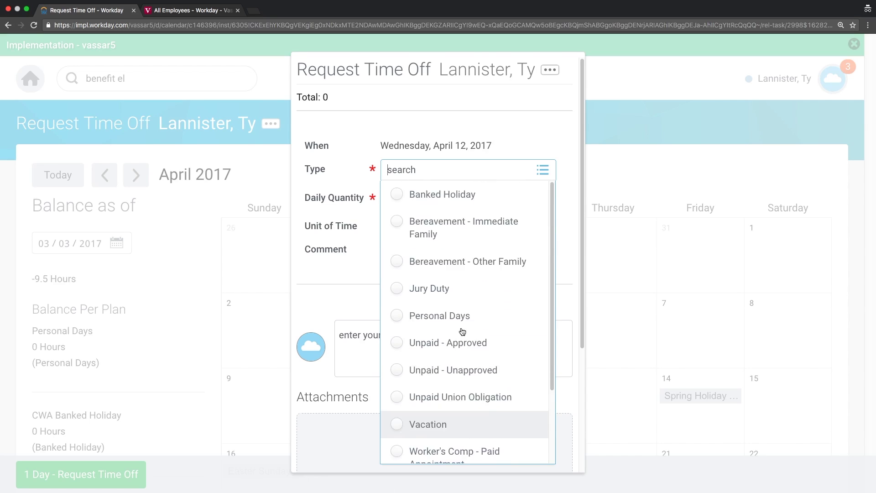
pyautogui.click(542, 171)
# Set the time off type of the April 12 request to Vacation.
pyautogui.click(543, 171)
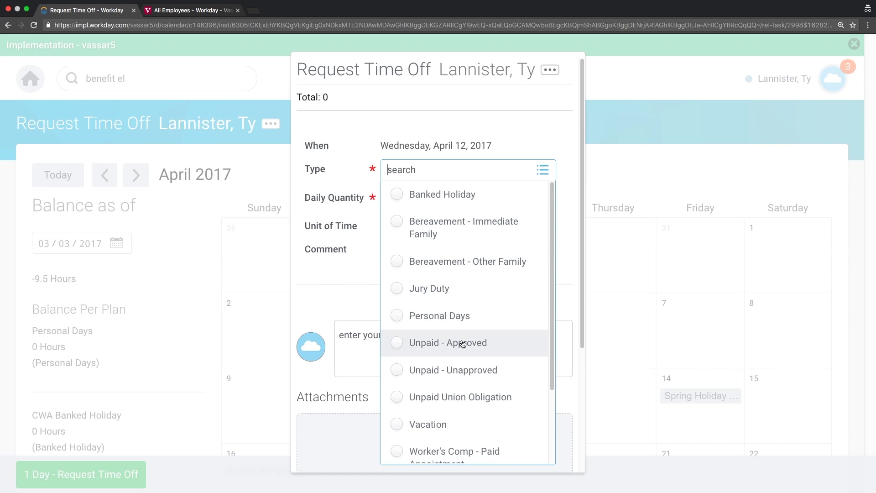
pyautogui.scroll(-1, 462, 344)
pyautogui.scroll(-1, 462, 344)
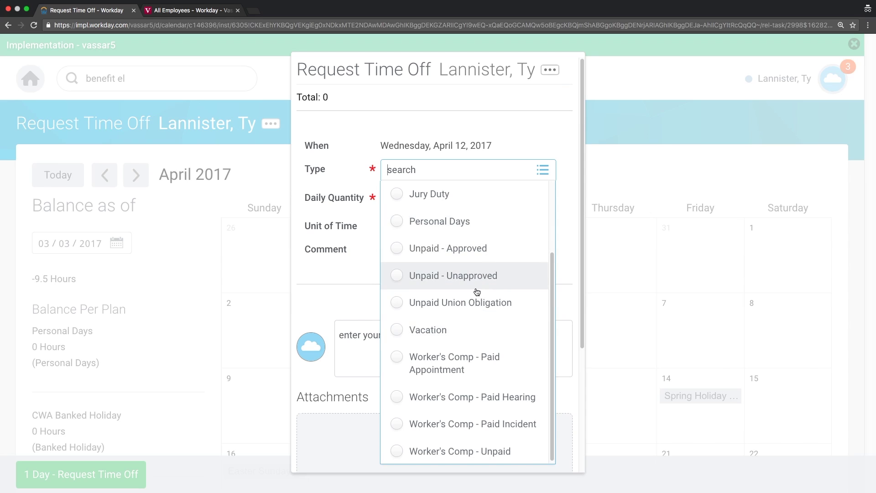
pyautogui.click(433, 332)
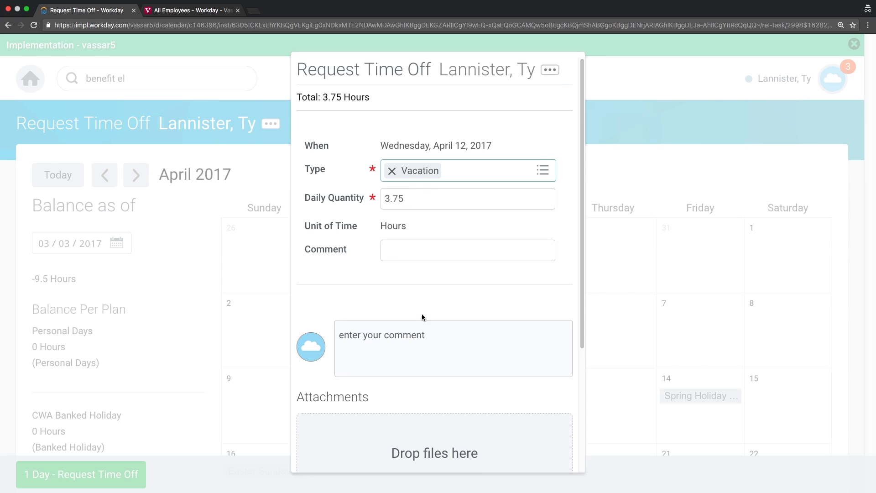
# Set the request's daily quantity to 7.5 hours.
pyautogui.click(410, 201)
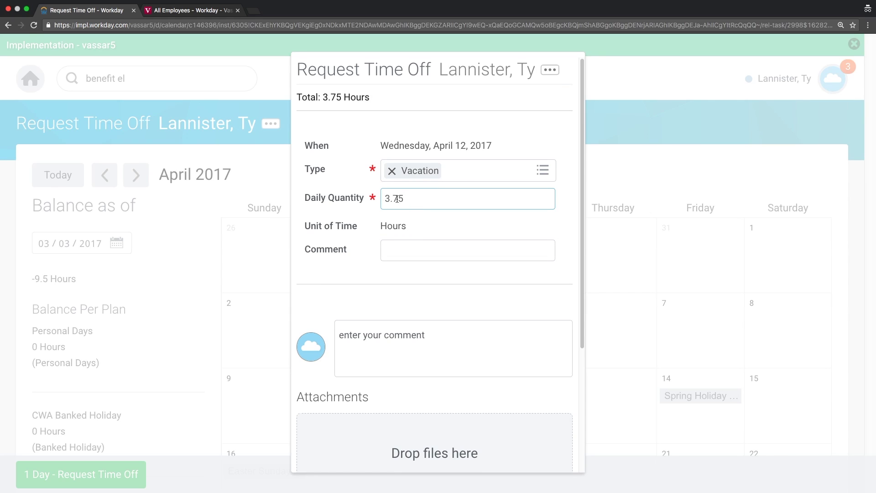
pyautogui.moveTo(413, 198); pyautogui.dragTo(376, 198)
pyautogui.write('7.5')
pyautogui.click(427, 229)
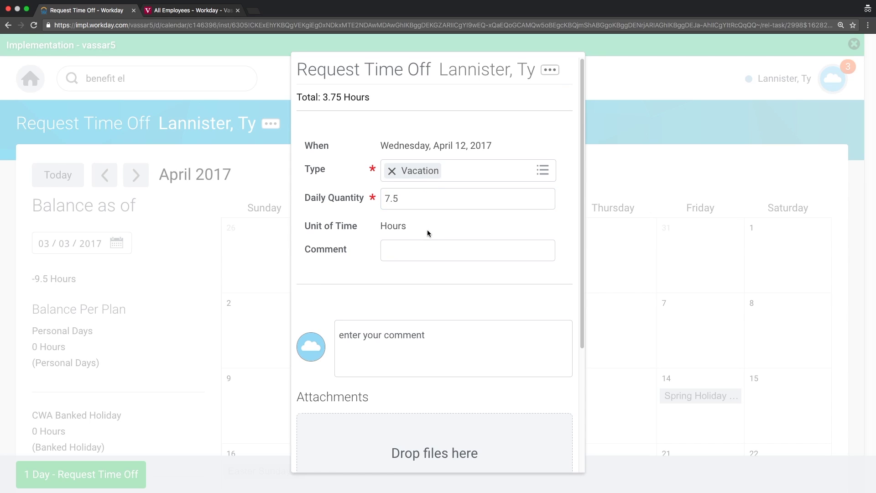
pyautogui.click(432, 204)
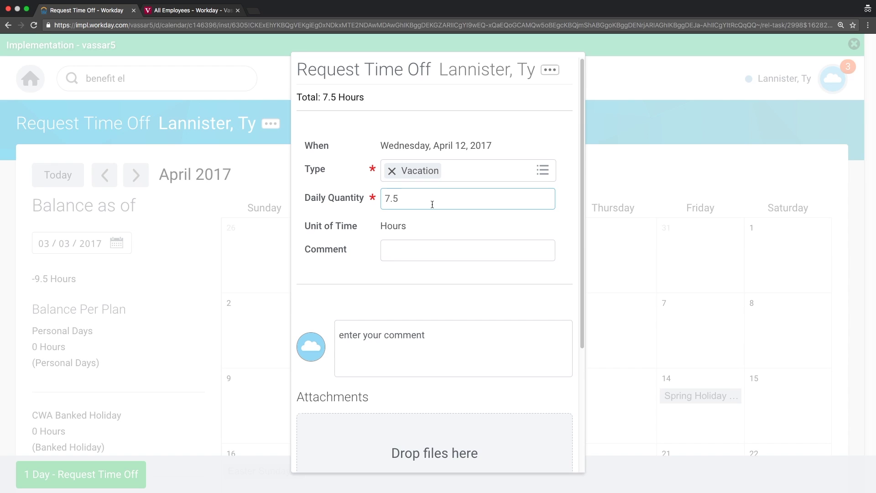
# Check the request's unit of time and review its comment and attachment sections.
pyautogui.click(382, 227)
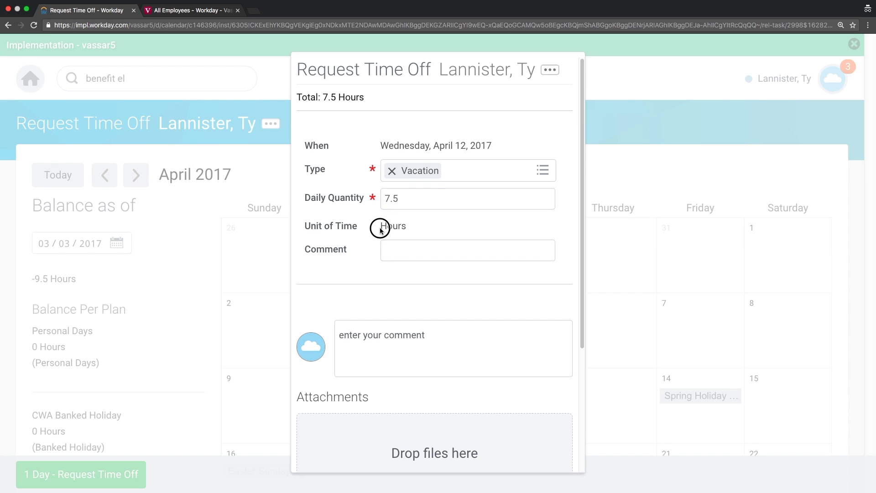
pyautogui.moveTo(380, 227); pyautogui.dragTo(425, 227)
pyautogui.click(425, 226)
pyautogui.scroll(-1, 450, 196)
pyautogui.scroll(-3, 450, 196)
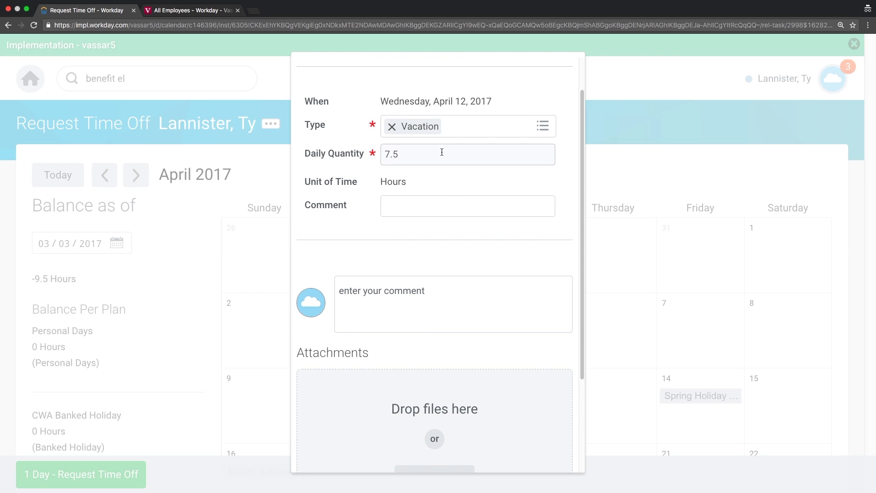
pyautogui.scroll(-2, 439, 144)
pyautogui.scroll(-1, 439, 145)
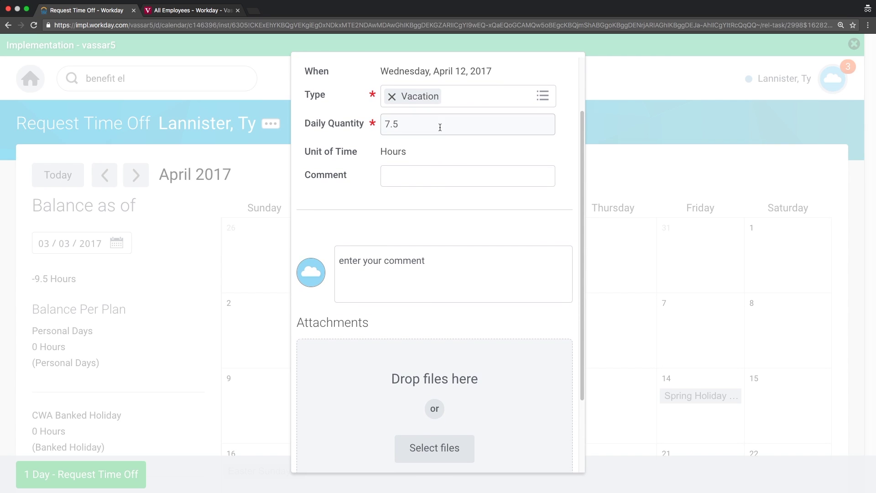
# Review the rest of the April 12 vacation request and submit it without a comment or attachment.
pyautogui.scroll(-7, 452, 175)
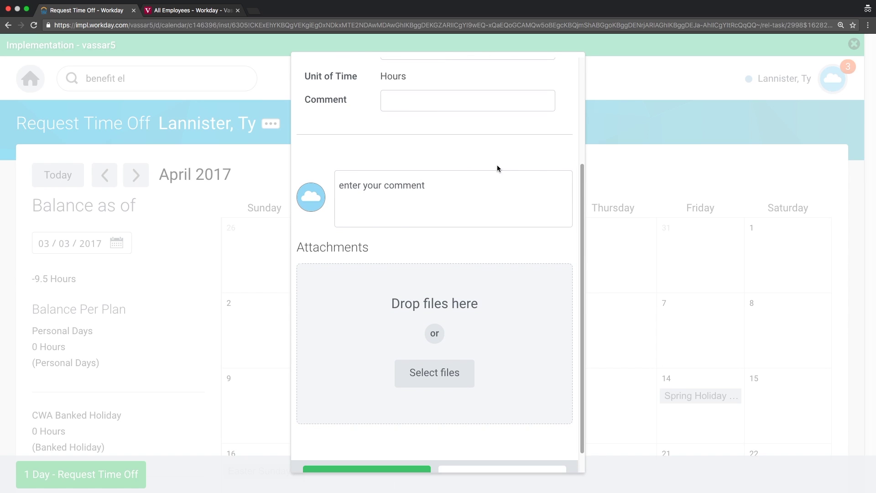
pyautogui.scroll(-2, 494, 165)
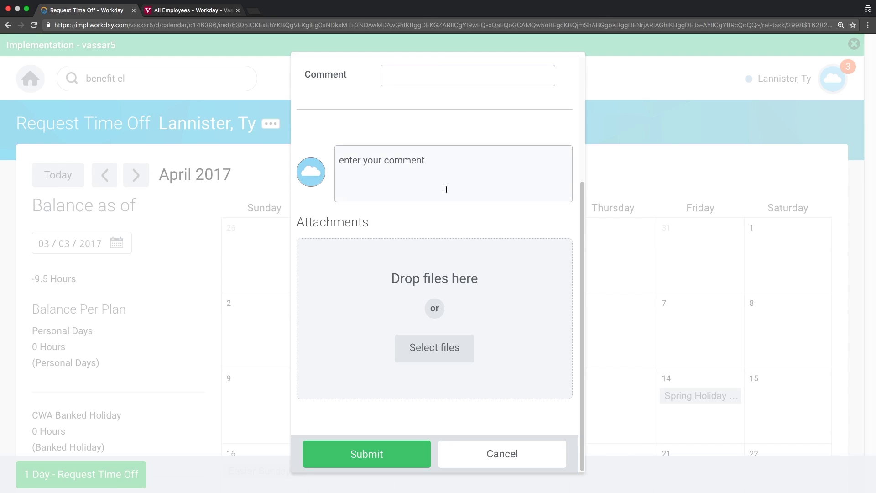
pyautogui.scroll(2, 475, 151)
pyautogui.scroll(-3, 475, 151)
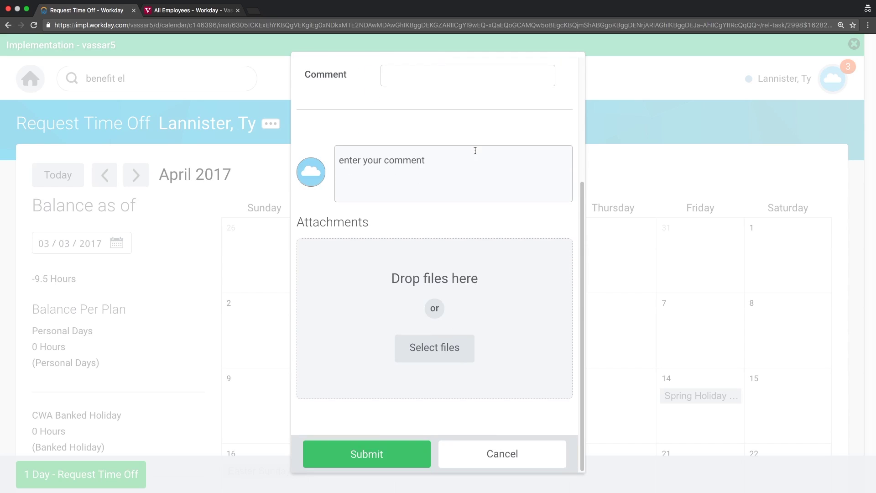
pyautogui.click(358, 457)
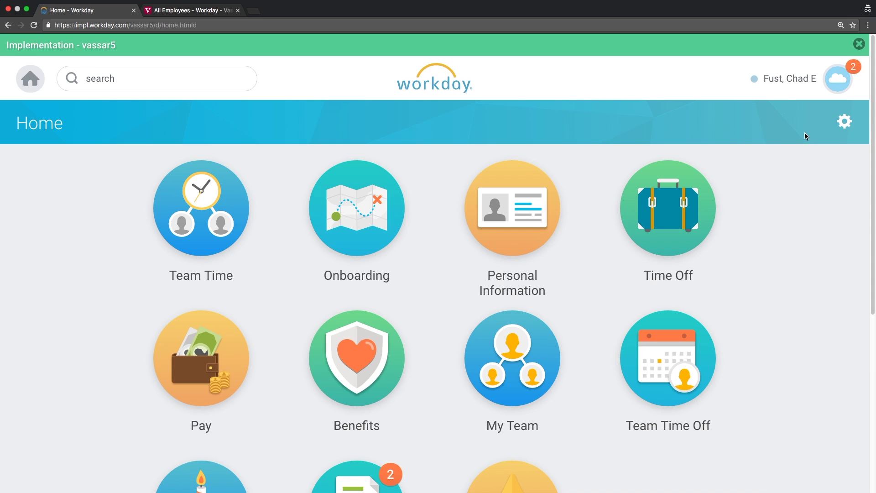
# Open the manager's inbox and examine the Team Time Off for Same Period chart for the time off request, then close it.
pyautogui.click(838, 75)
pyautogui.click(728, 207)
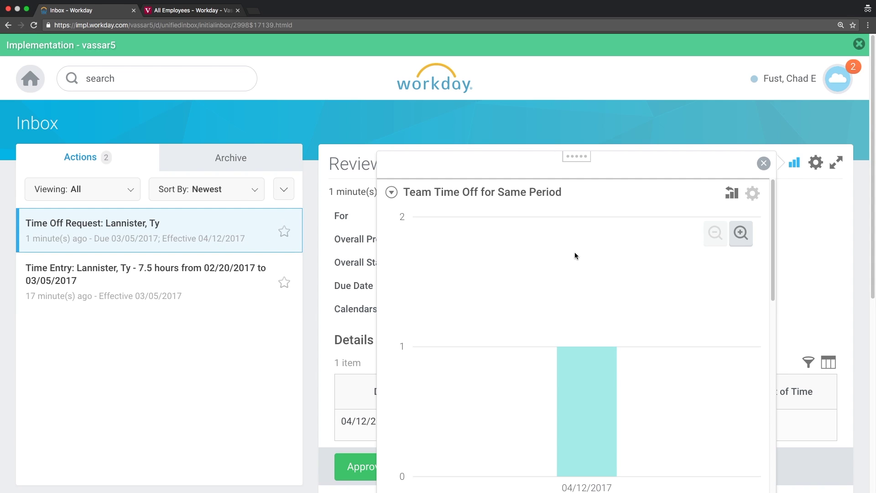
pyautogui.scroll(-1, 579, 234)
pyautogui.scroll(-3, 816, 228)
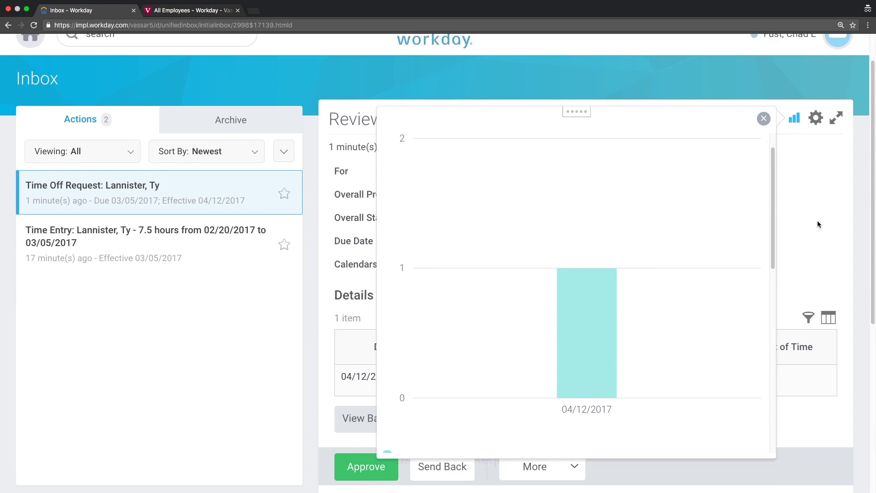
pyautogui.scroll(-1, 602, 204)
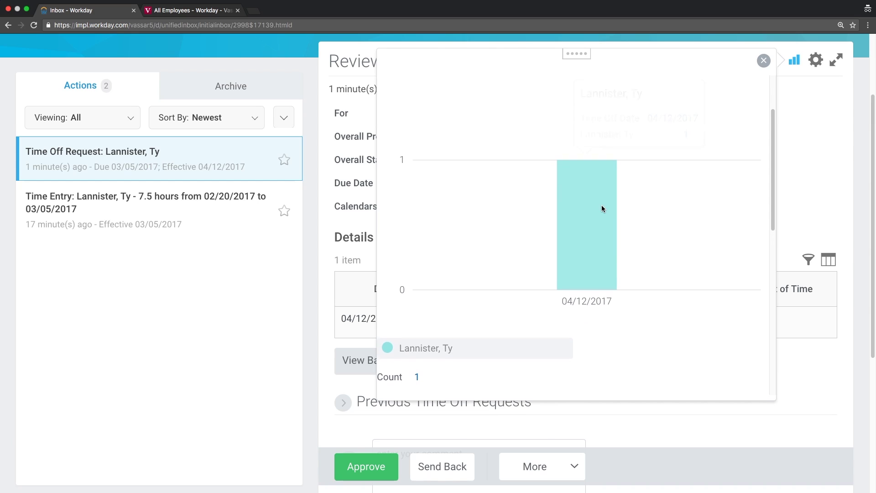
pyautogui.moveTo(602, 209)
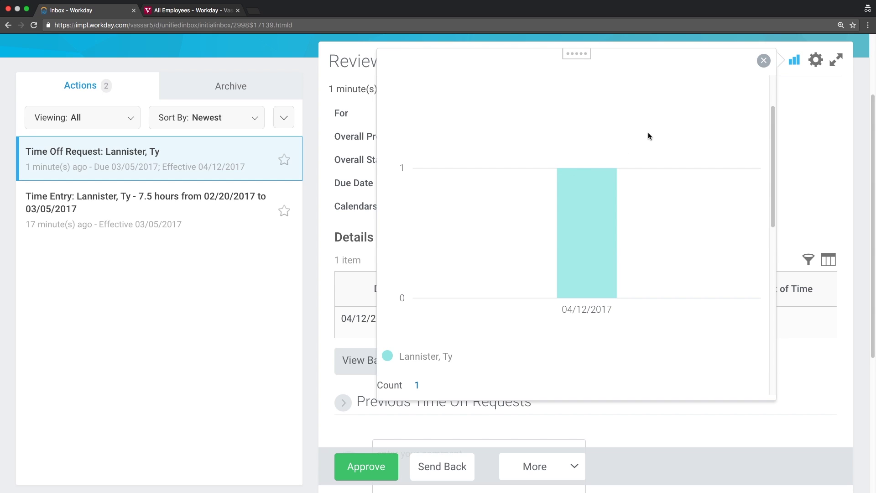
pyautogui.click(764, 60)
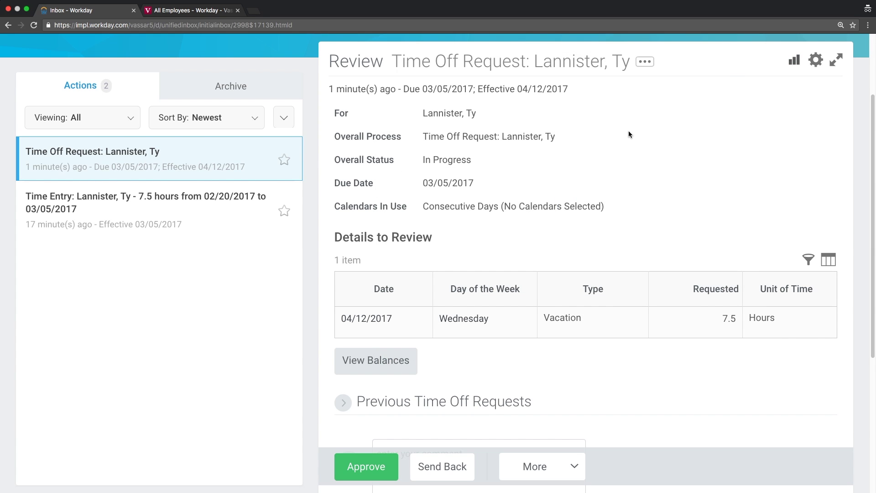
# Review the April 12 vacation request's details and process history, approve it, and finish the approval.
pyautogui.scroll(-1, 629, 135)
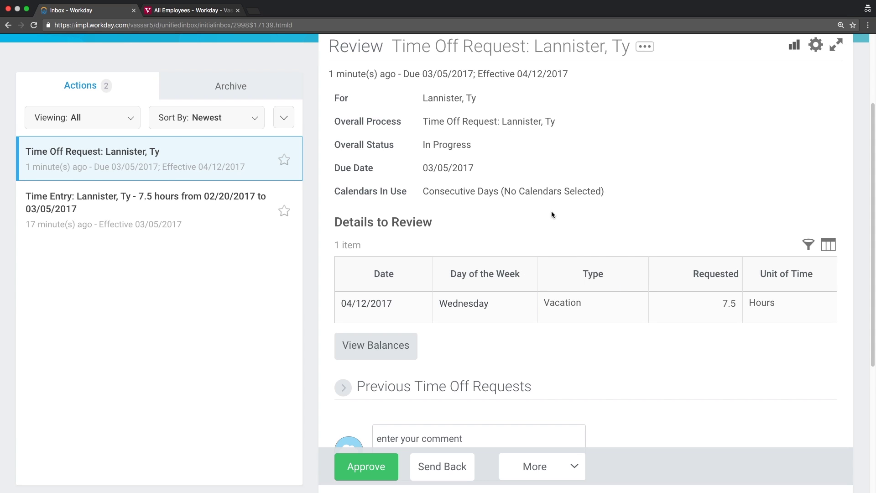
pyautogui.scroll(-5, 538, 164)
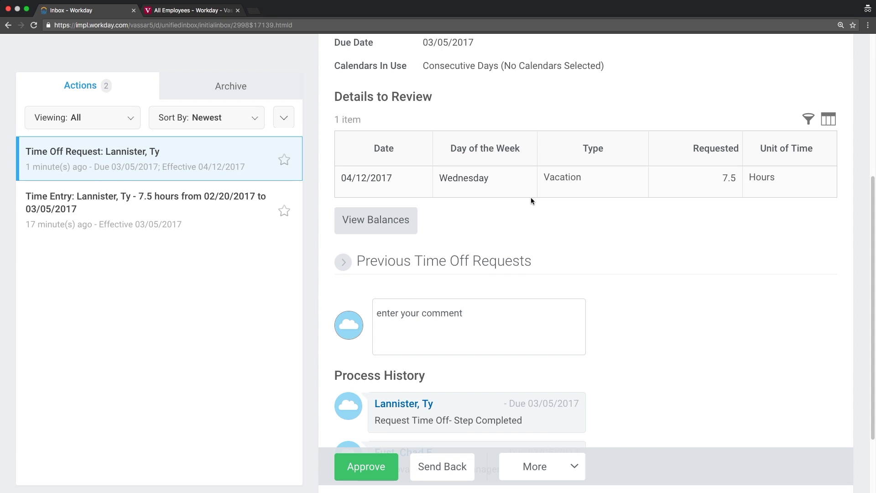
pyautogui.scroll(-1, 532, 201)
pyautogui.scroll(-3, 532, 201)
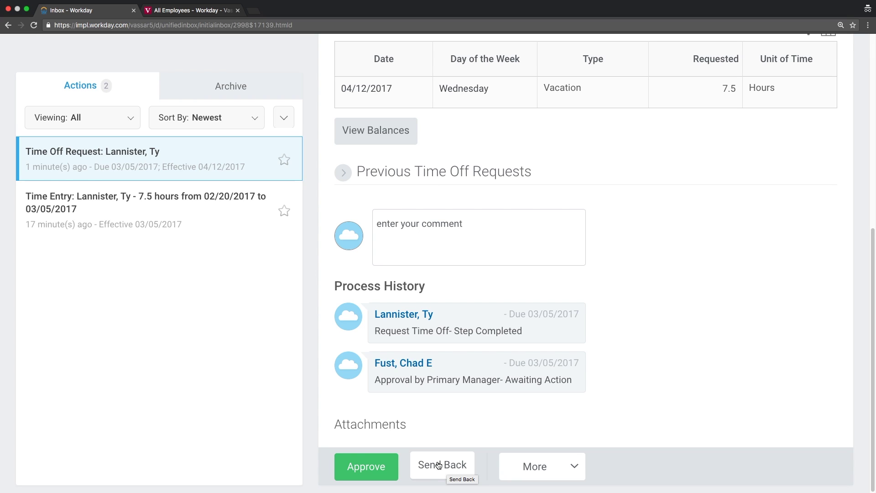
pyautogui.click(365, 468)
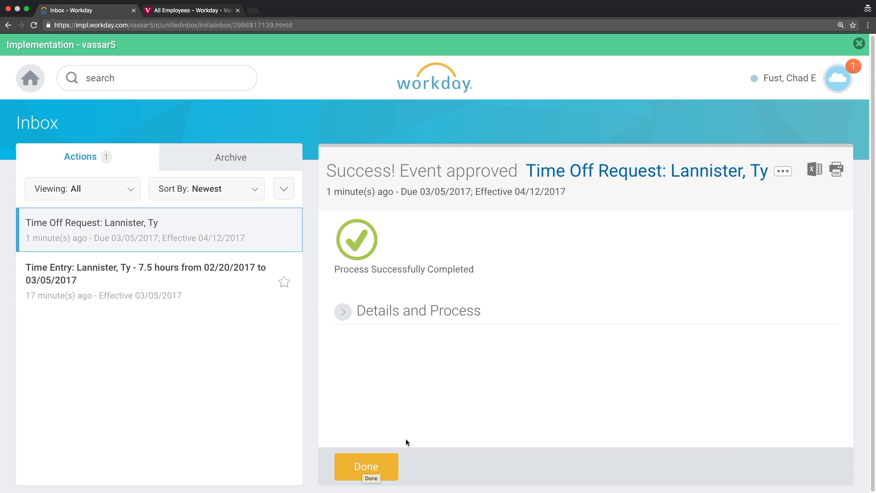
pyautogui.click(369, 475)
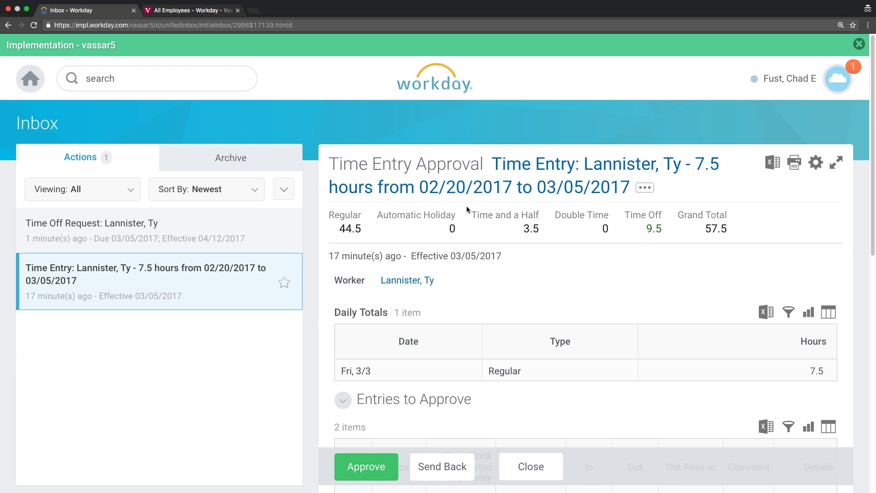
# Examine the heading and hour totals of the Time Entry Approval for 02/20/2017 to 03/05/2017.
pyautogui.scroll(-5, 469, 200)
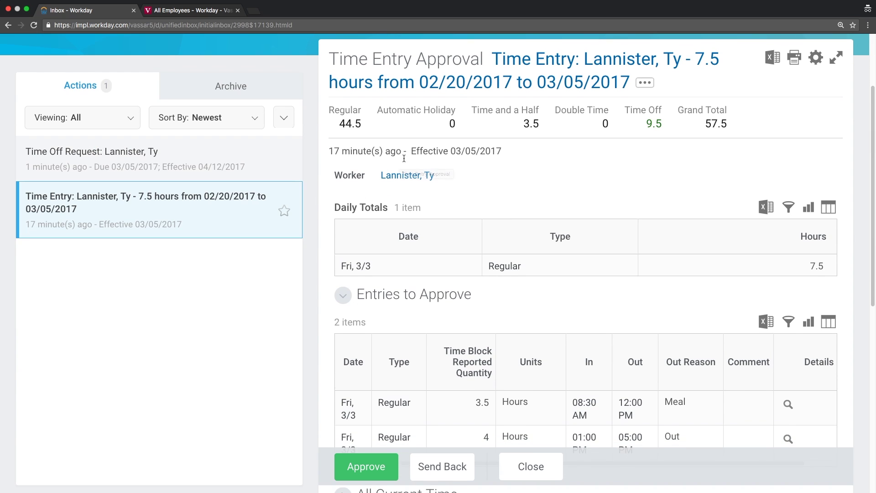
pyautogui.scroll(5, 403, 157)
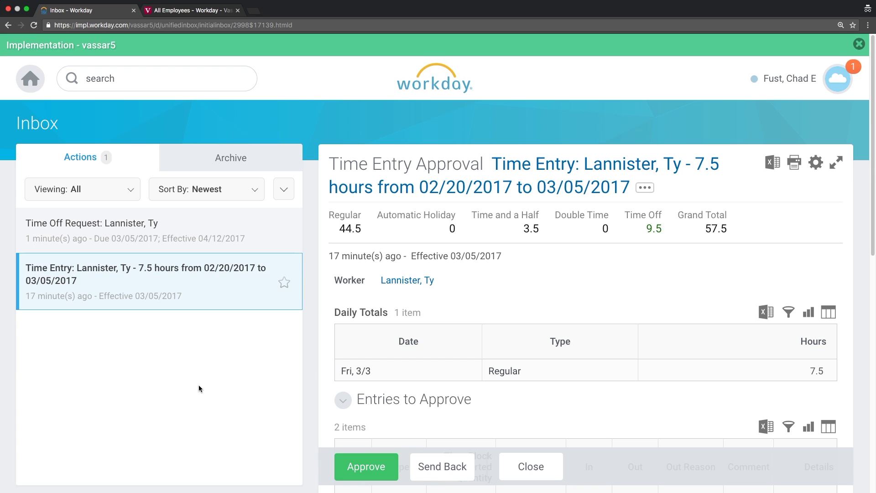
pyautogui.click(330, 166)
pyautogui.moveTo(330, 166); pyautogui.dragTo(485, 173)
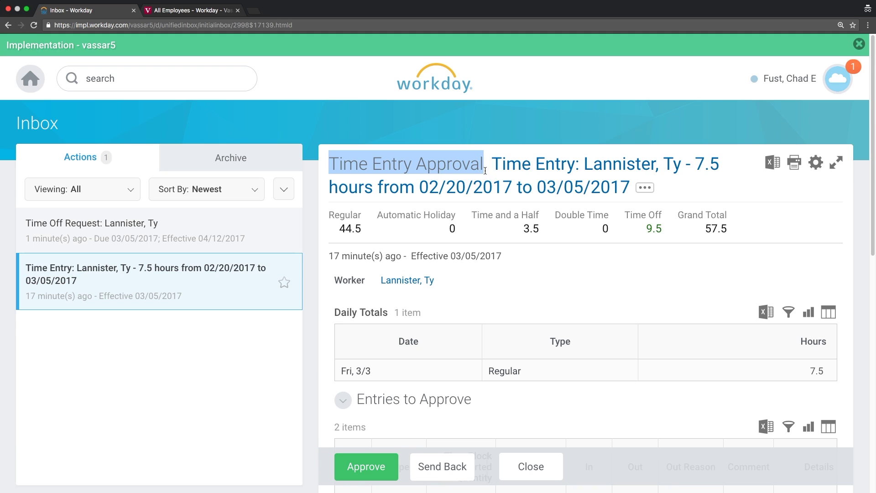
pyautogui.click(527, 109)
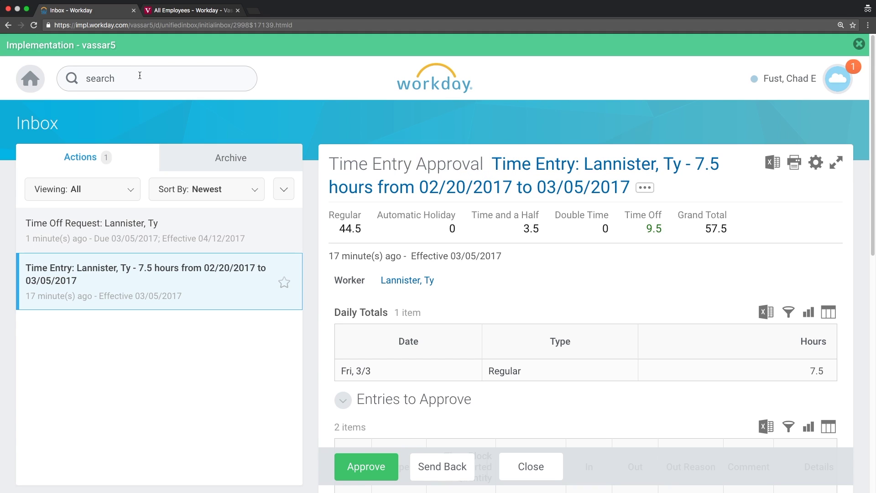
pyautogui.click(499, 94)
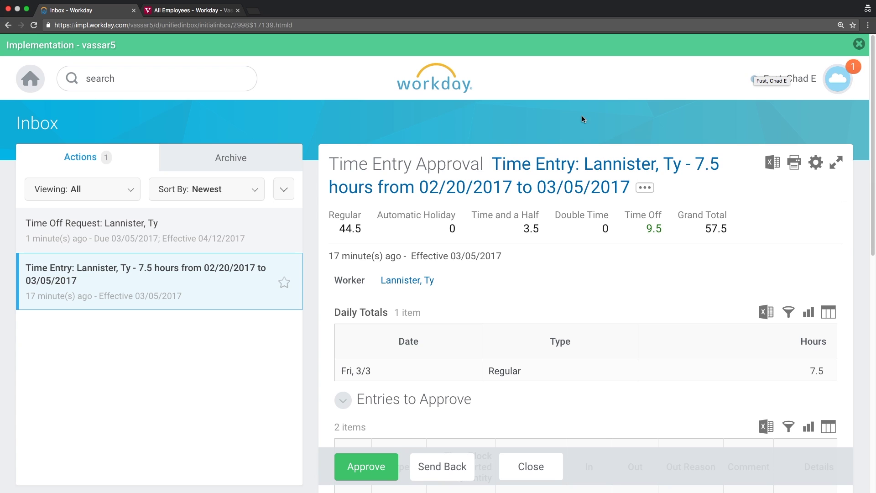
# Review the time entry's daily totals, entries to approve, comment area and process history.
pyautogui.scroll(-3, 568, 165)
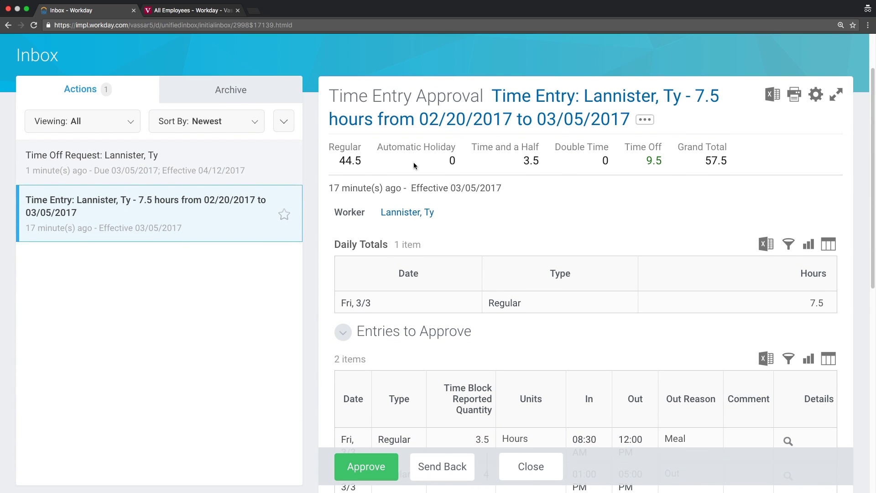
pyautogui.scroll(-3, 421, 165)
pyautogui.scroll(-5, 420, 165)
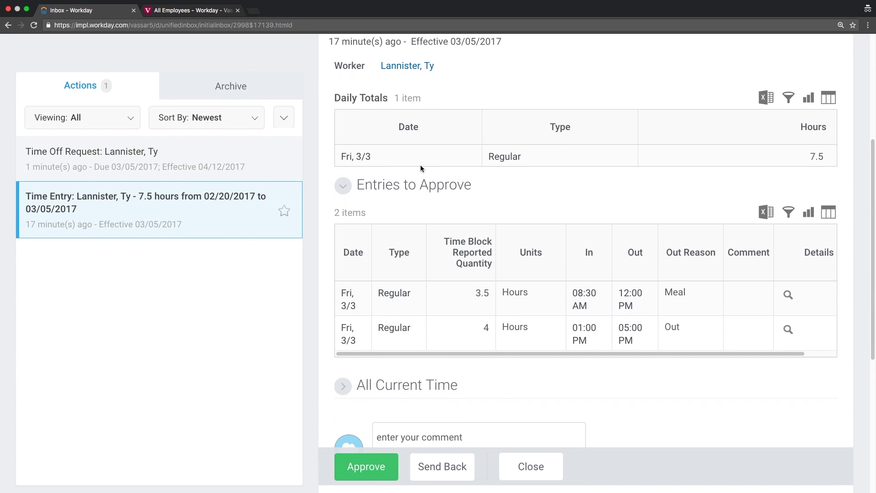
pyautogui.scroll(4, 479, 129)
pyautogui.scroll(3, 479, 130)
pyautogui.scroll(-12, 479, 129)
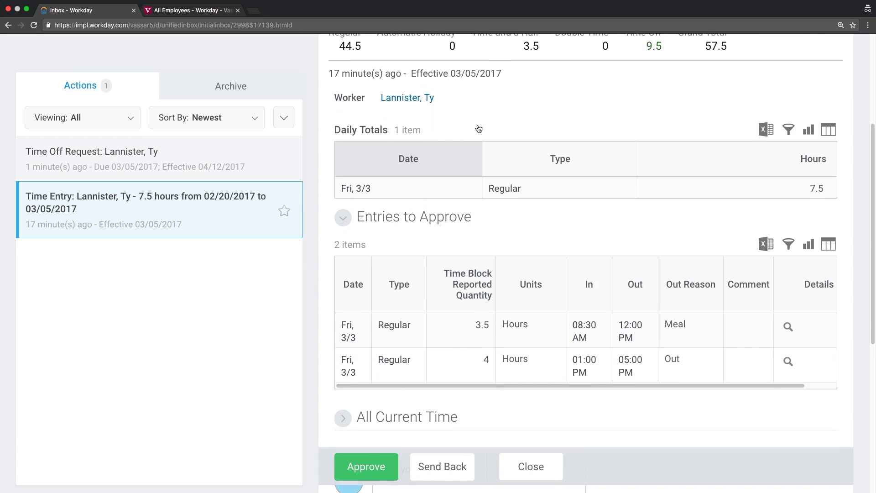
pyautogui.scroll(-4, 479, 129)
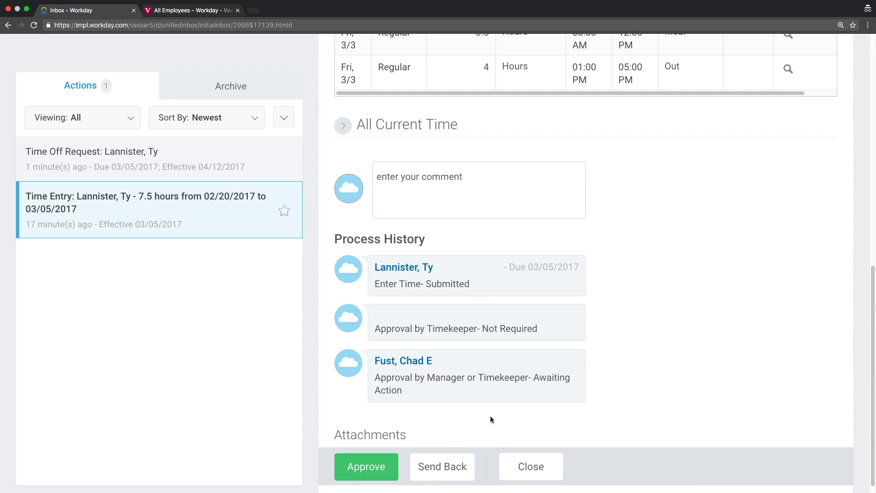
# Look at the recipient and reason fields for sending the time entry back, and cancel without submitting.
pyautogui.click(453, 466)
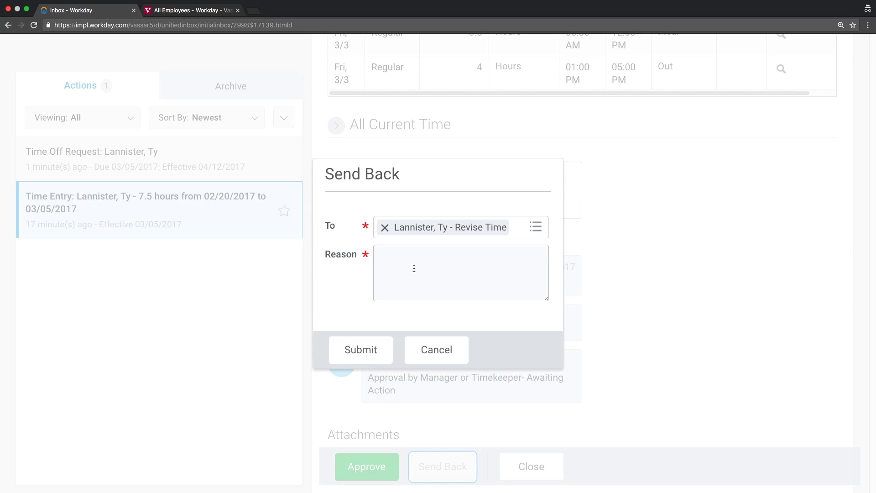
pyautogui.click(448, 348)
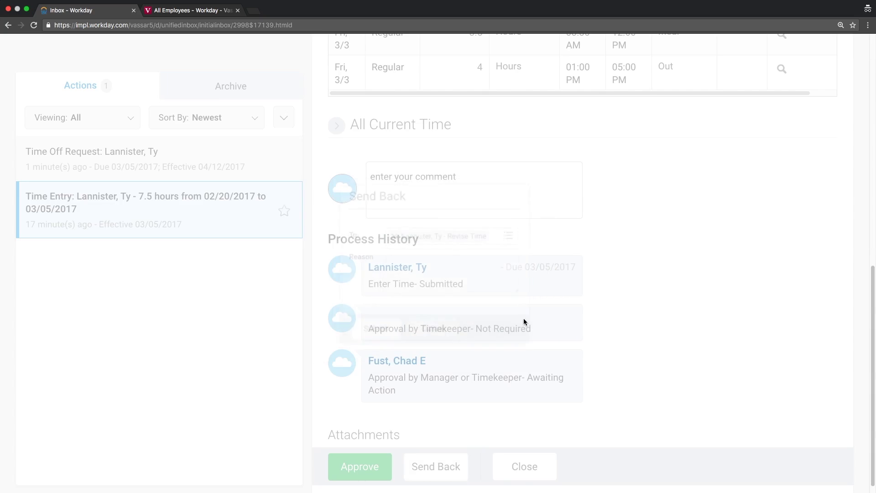
pyautogui.scroll(1, 649, 281)
pyautogui.scroll(-2, 649, 282)
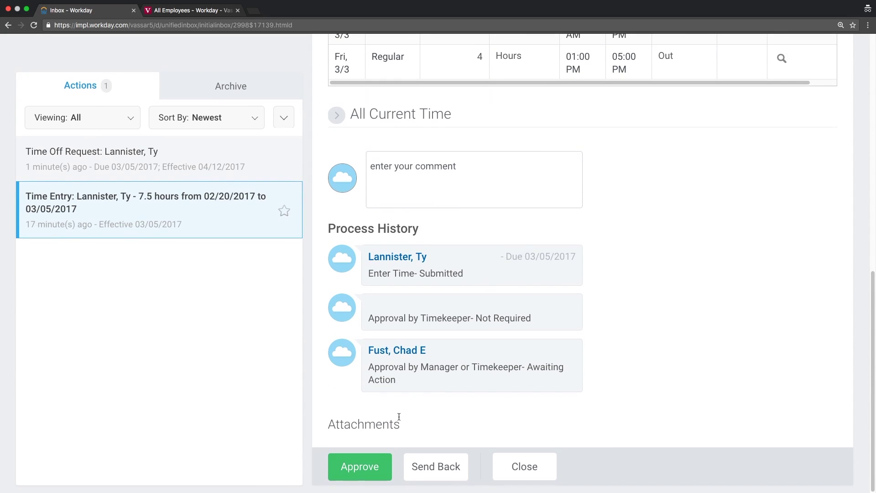
# Approve the time entry for 02/20/2017 to 03/05/2017 and finish the approval.
pyautogui.click(365, 469)
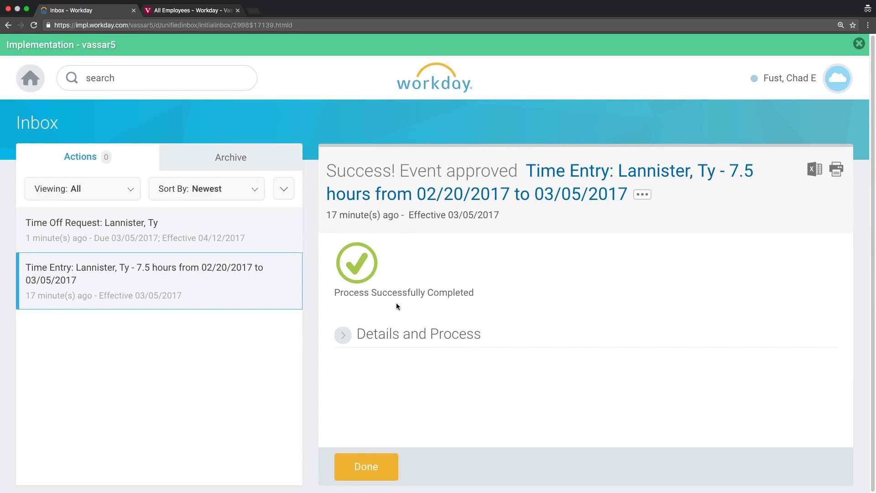
pyautogui.click(368, 469)
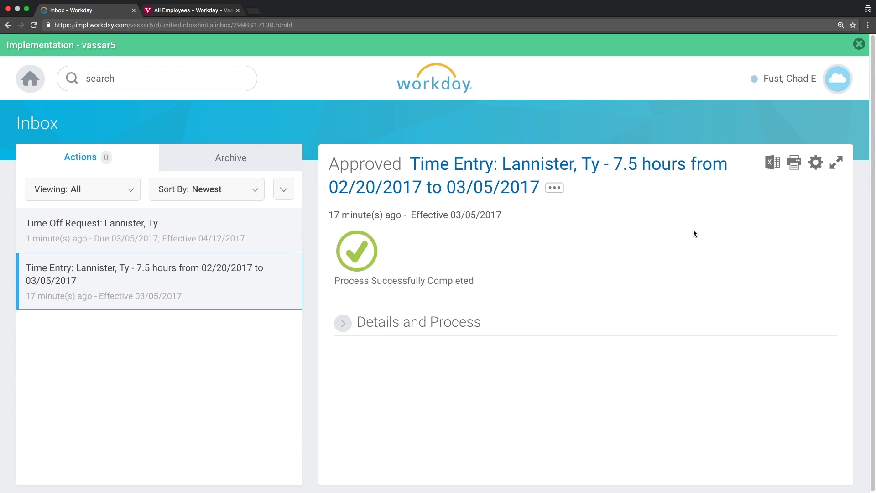
pyautogui.scroll(1, 694, 229)
pyautogui.scroll(-1, 694, 230)
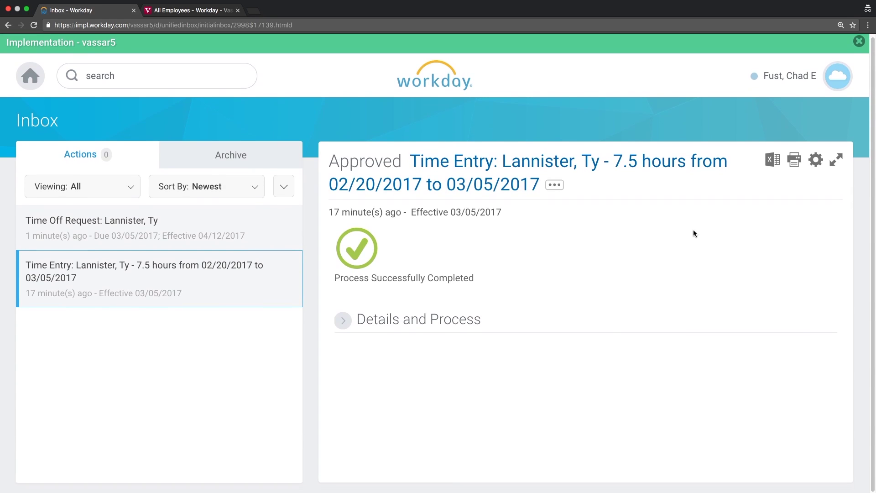
pyautogui.scroll(1, 694, 229)
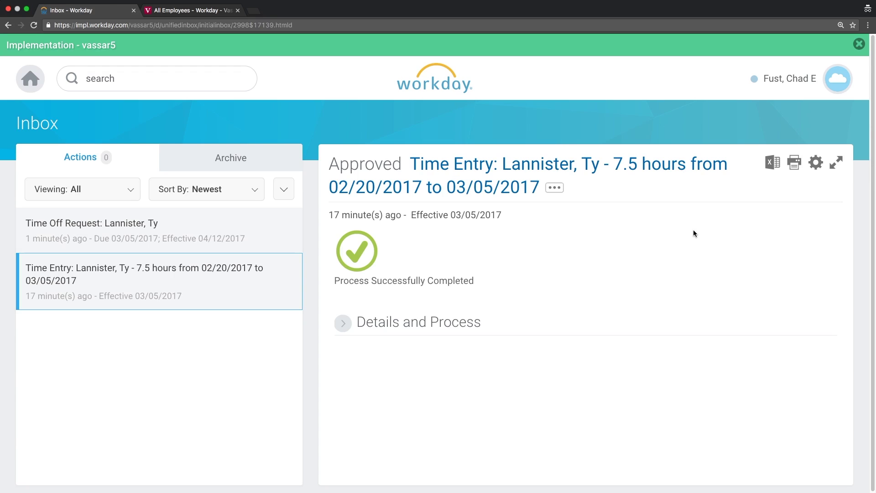
# Search for "delega" and open the My Delegations report.
pyautogui.click(131, 83)
pyautogui.write('delega')
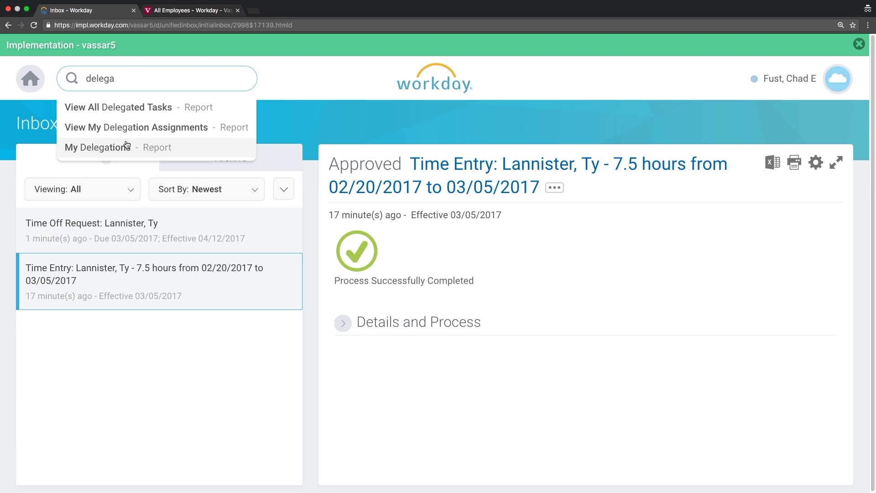
pyautogui.click(113, 154)
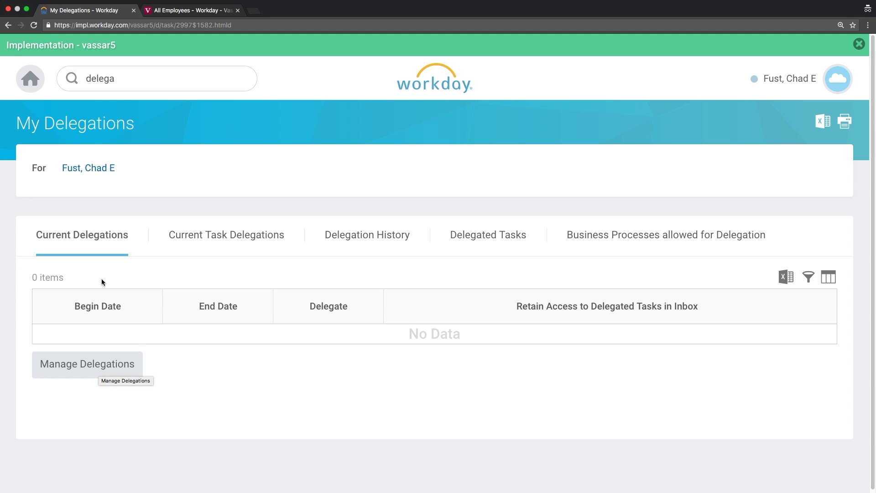
# Open the Manage Delegations form and look through the business process types available for Start On My Behalf.
pyautogui.click(97, 369)
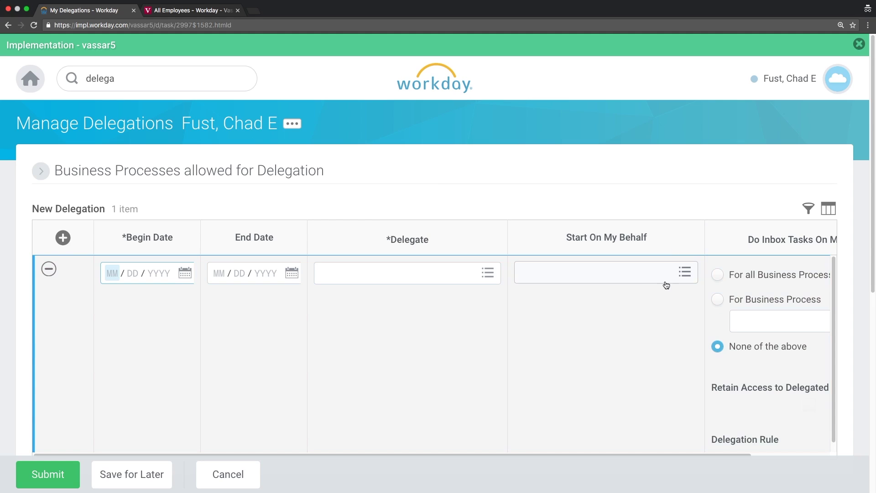
pyautogui.click(683, 272)
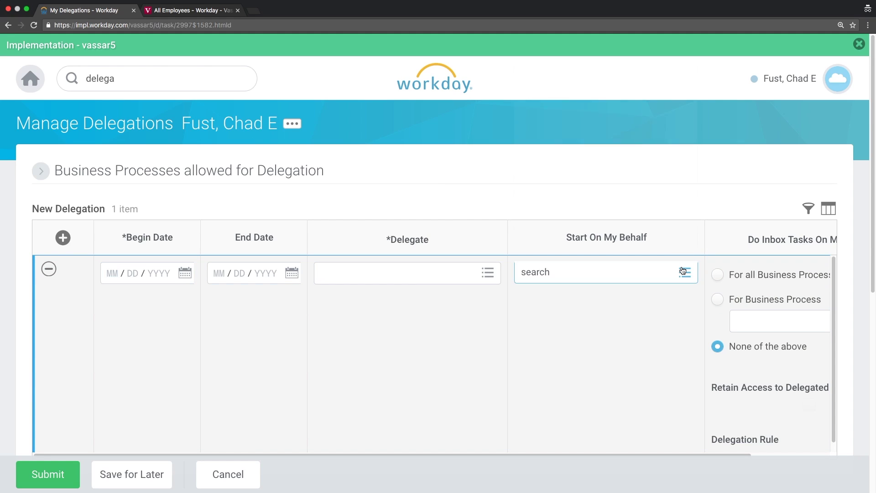
pyautogui.click(587, 76)
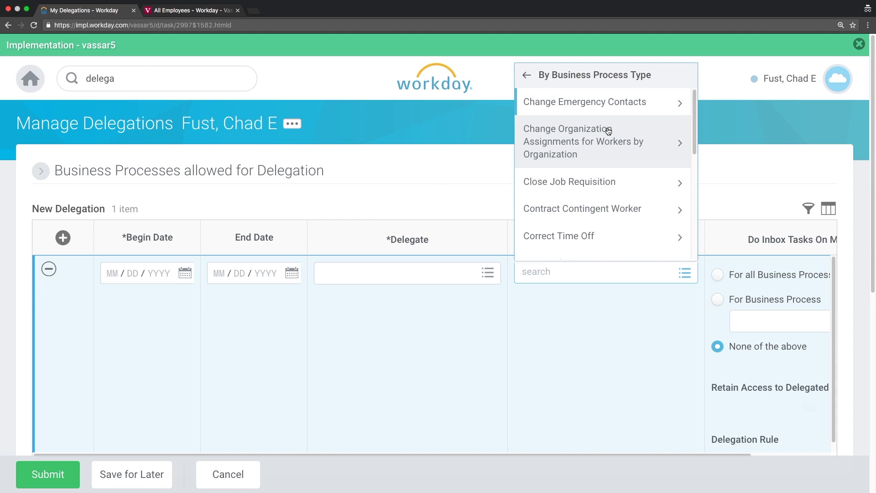
pyautogui.click(579, 321)
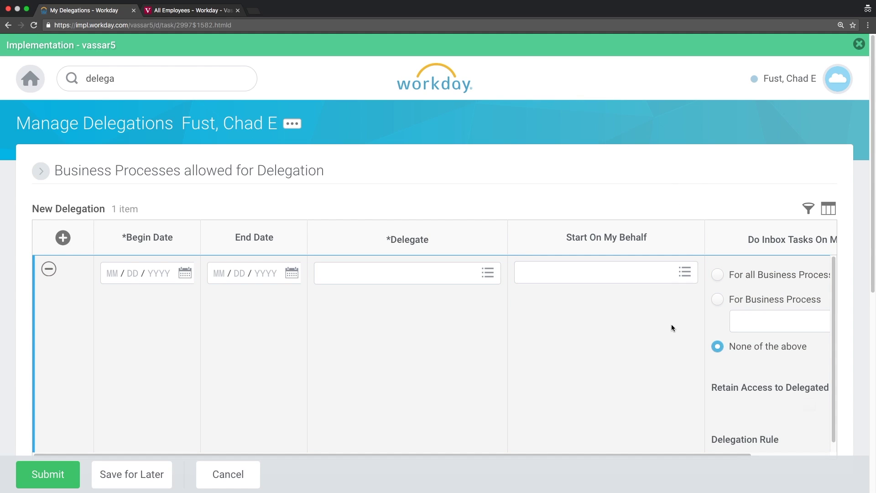
# Try the For Business Process and For all Business Processes inbox task options, and set the choice back to None of the above.
pyautogui.hscroll(2, 672, 324)
pyautogui.hscroll(2, 671, 327)
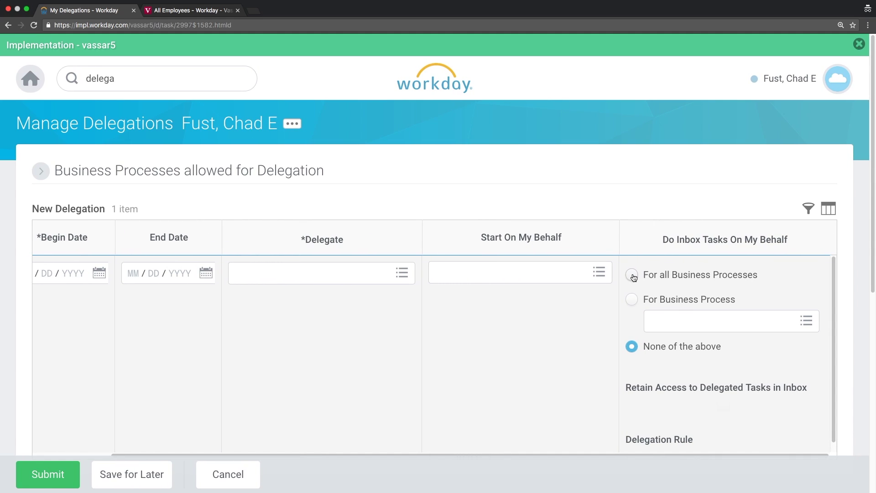
pyautogui.click(631, 300)
pyautogui.click(633, 280)
pyautogui.click(631, 346)
pyautogui.hscroll(-4, 429, 316)
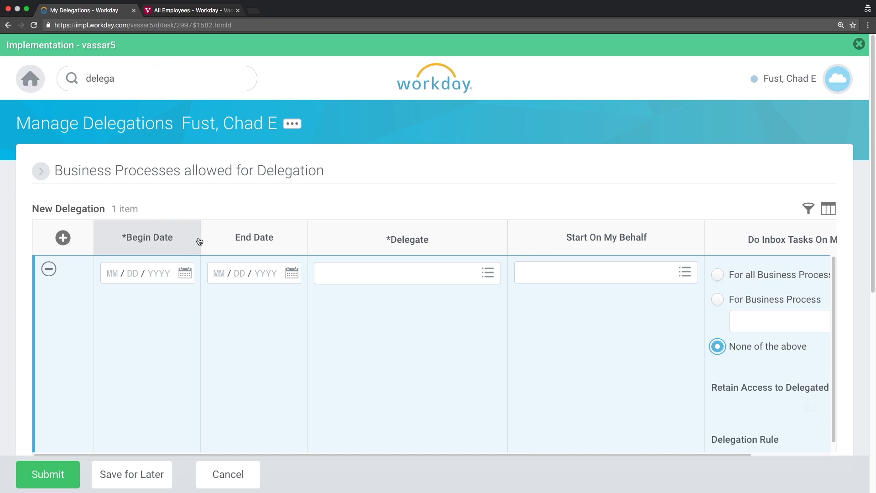
# Submit the new delegation with its fields left blank and go through the errors for Begin Date, End Date and Delegate.
pyautogui.click(129, 274)
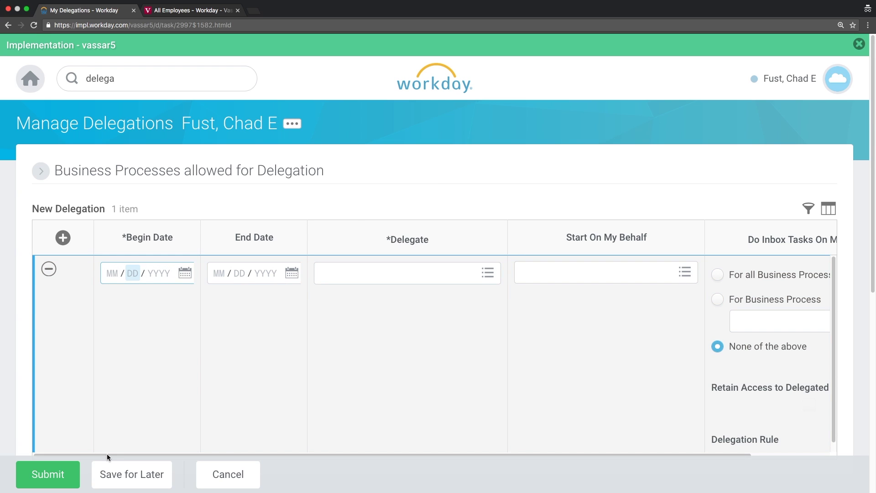
pyautogui.click(51, 475)
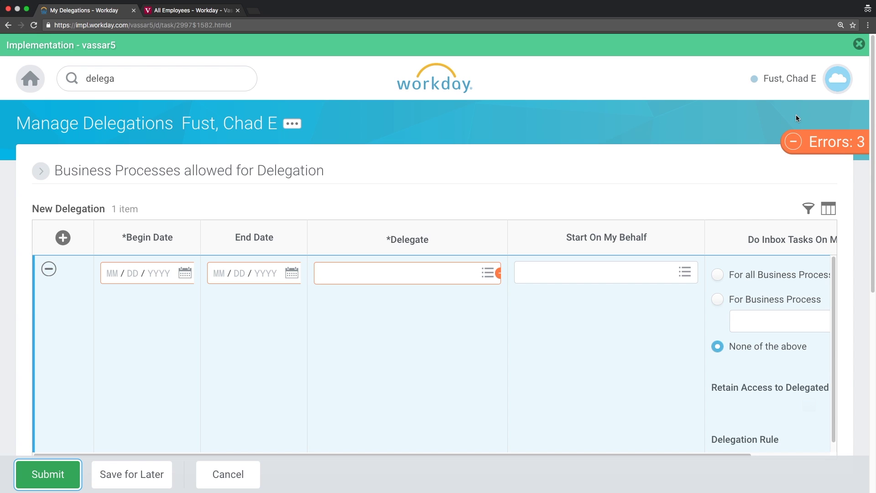
pyautogui.click(794, 143)
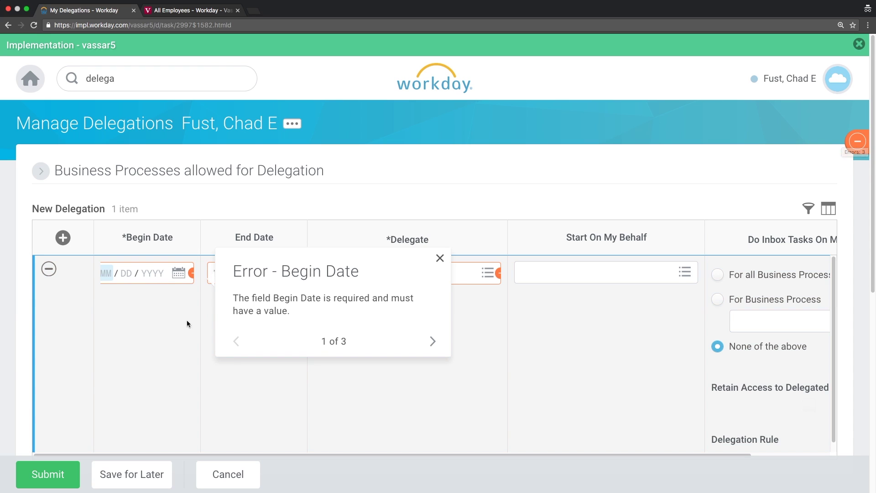
pyautogui.moveTo(305, 251); pyautogui.dragTo(329, 181)
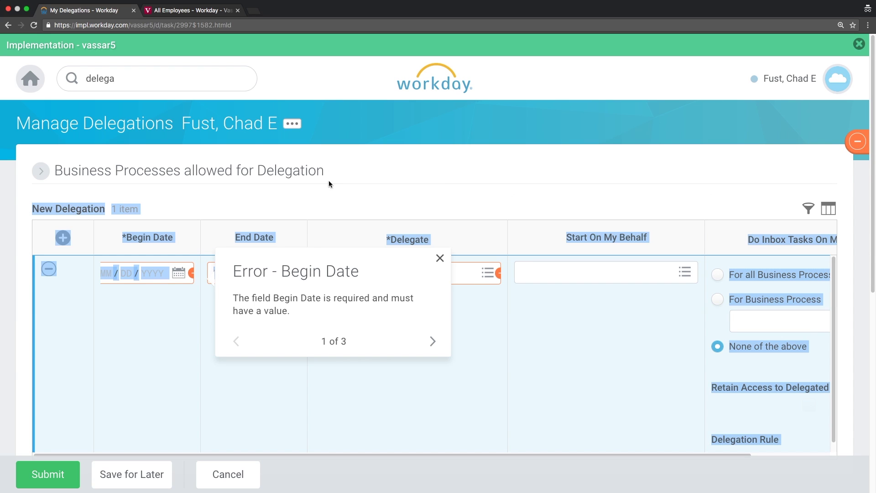
pyautogui.click(433, 341)
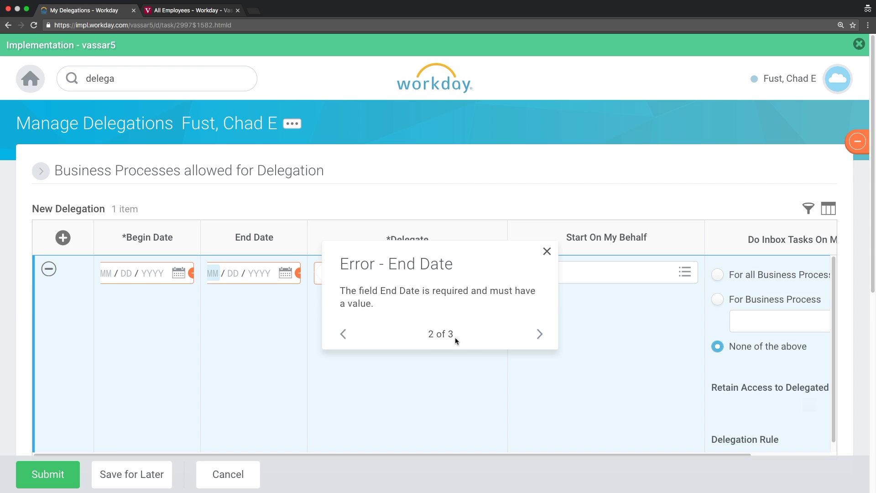
pyautogui.click(541, 339)
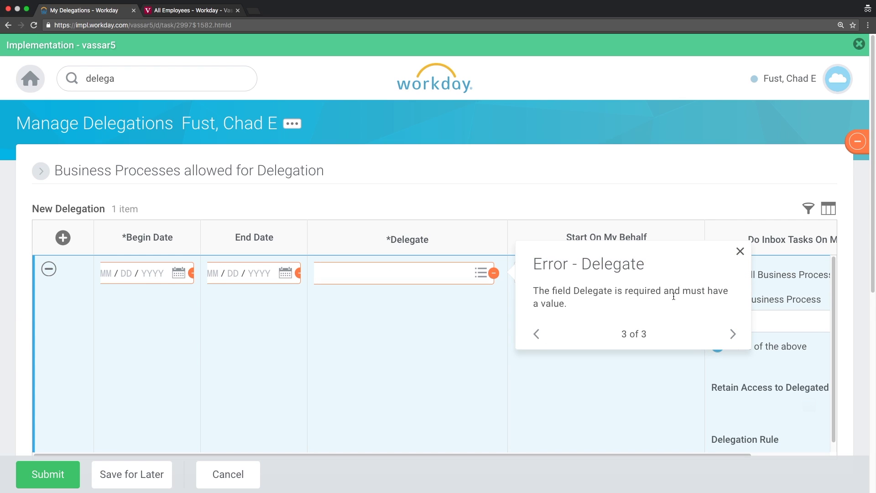
pyautogui.click(740, 252)
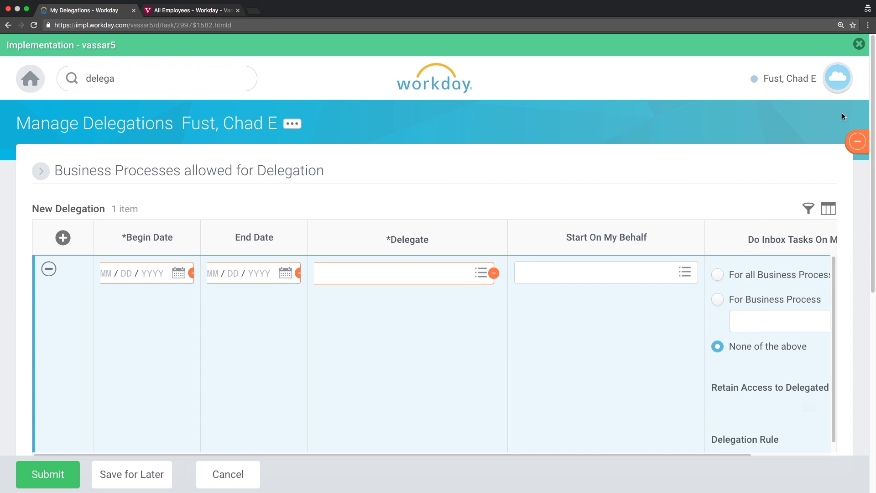
# Leave the delegation form for the home page and discard the changes.
pyautogui.moveTo(856, 144)
pyautogui.click(34, 84)
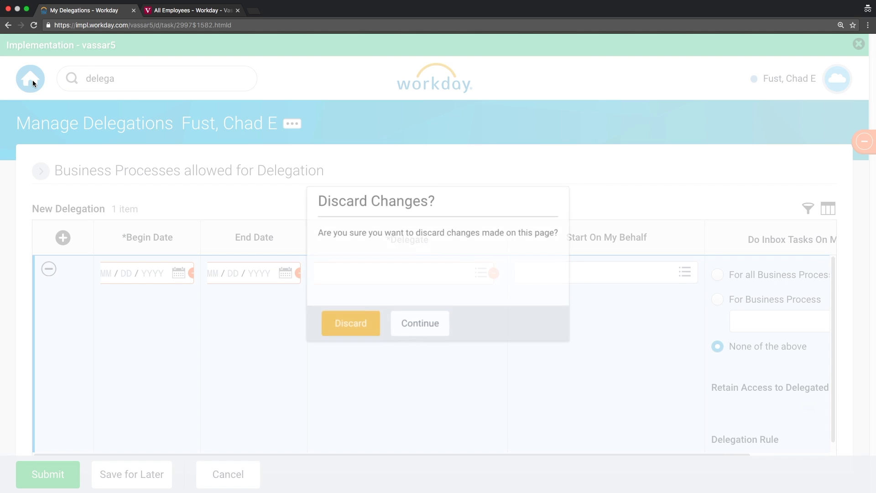
pyautogui.click(357, 326)
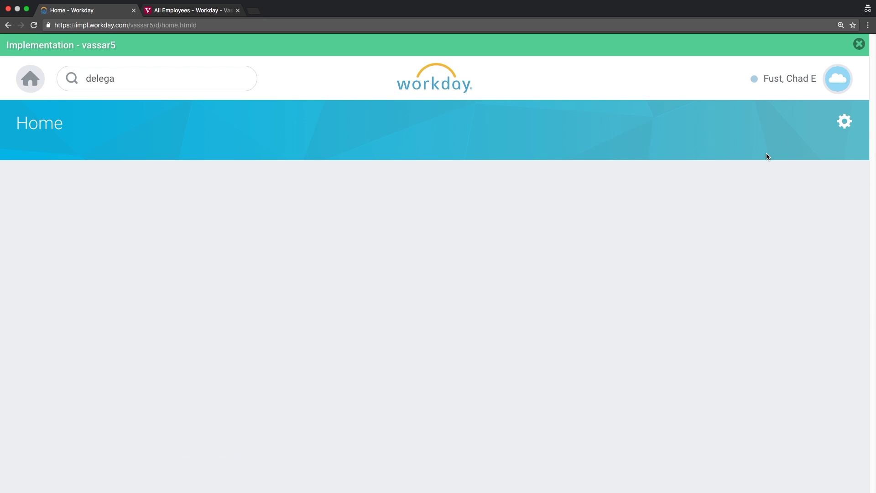
# Look over all the worklets on the home page, from Team Time to Favorites.
pyautogui.scroll(-3, 740, 239)
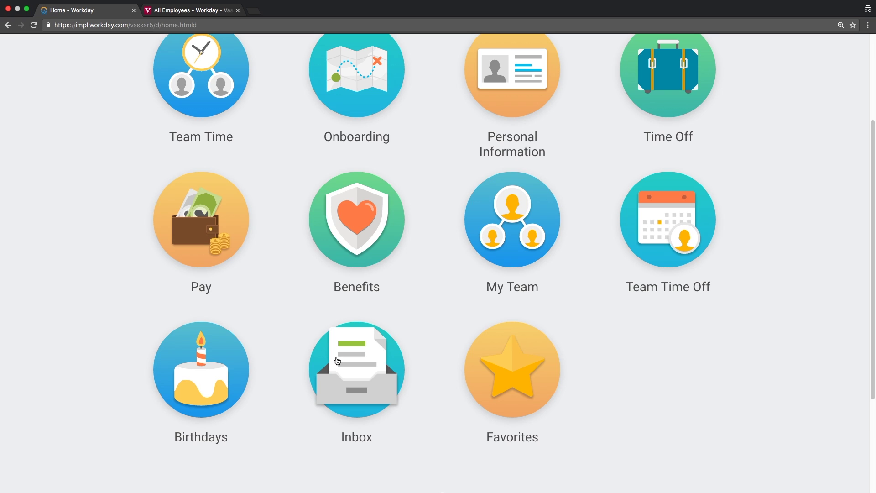
pyautogui.scroll(-1, 337, 361)
pyautogui.scroll(4, 337, 361)
pyautogui.click(836, 79)
pyautogui.click(835, 79)
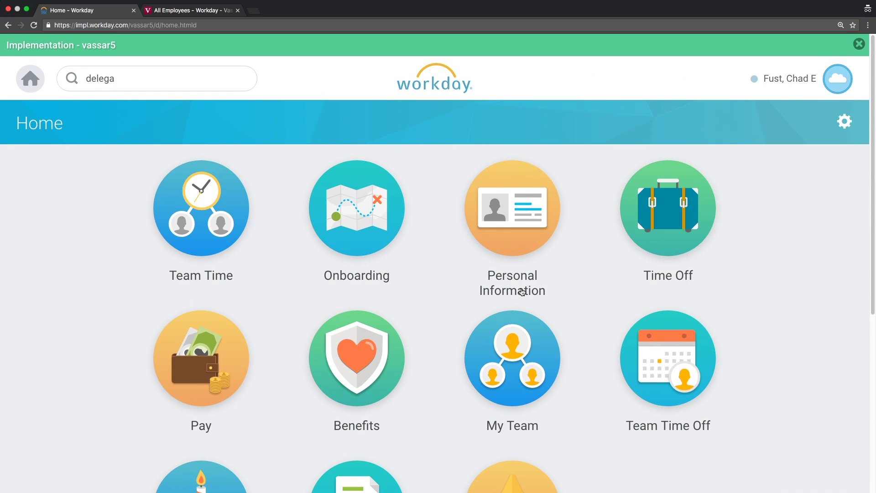
pyautogui.scroll(-3, 345, 425)
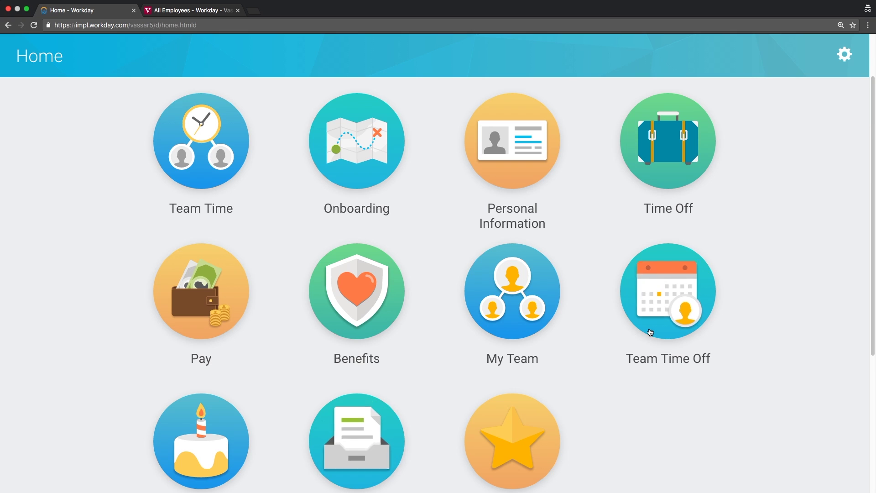
pyautogui.scroll(3, 673, 248)
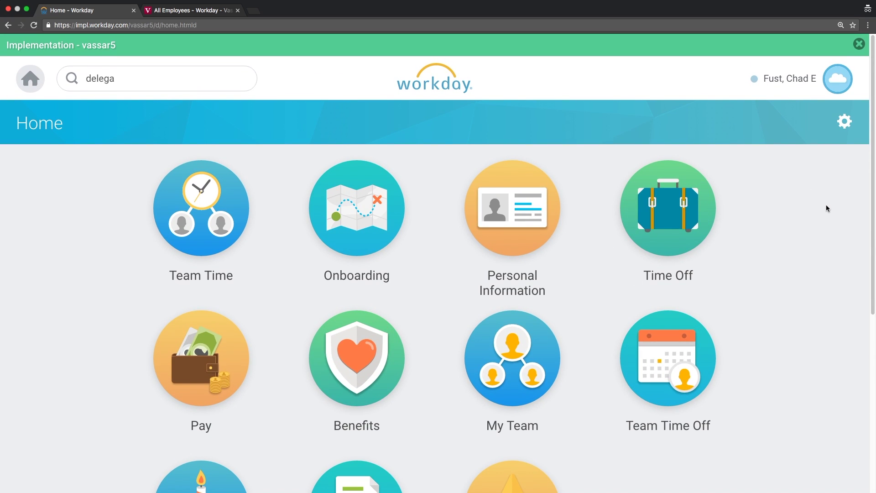
# Open the home page's worklet configuration and review the lists of required and optional worklets.
pyautogui.click(845, 122)
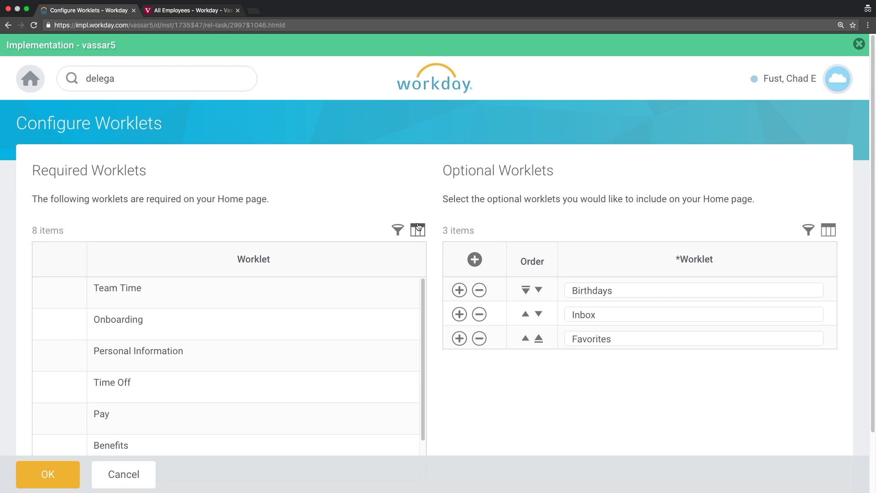
pyautogui.scroll(-3, 307, 158)
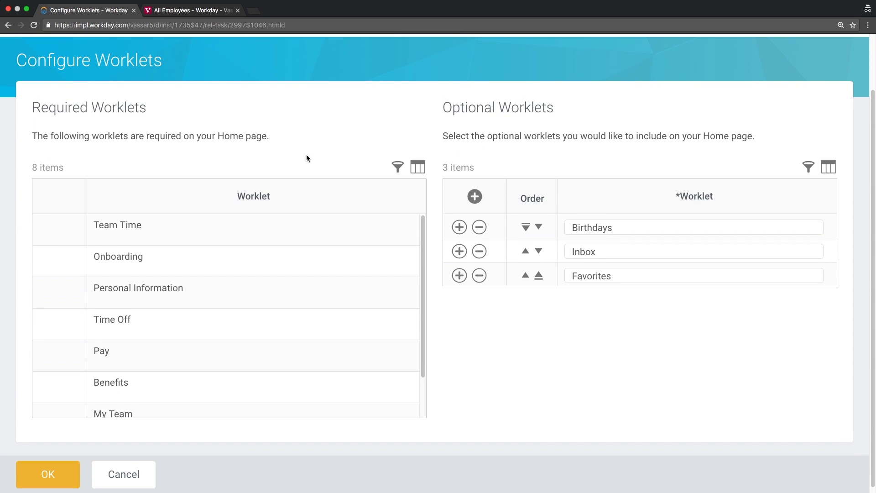
pyautogui.scroll(-3, 359, 247)
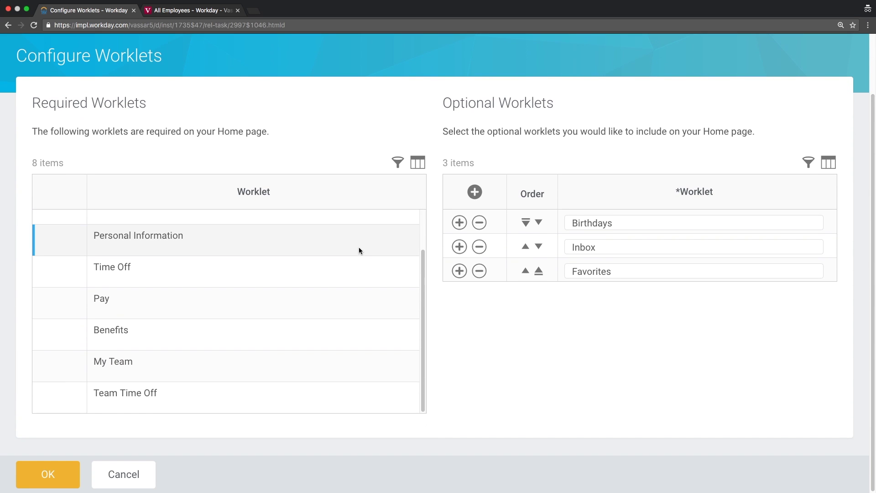
pyautogui.scroll(3, 359, 248)
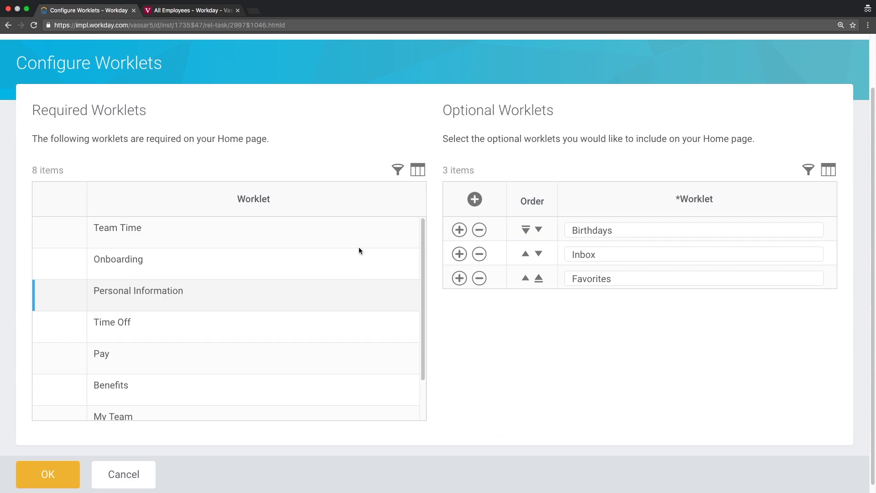
pyautogui.scroll(-3, 359, 248)
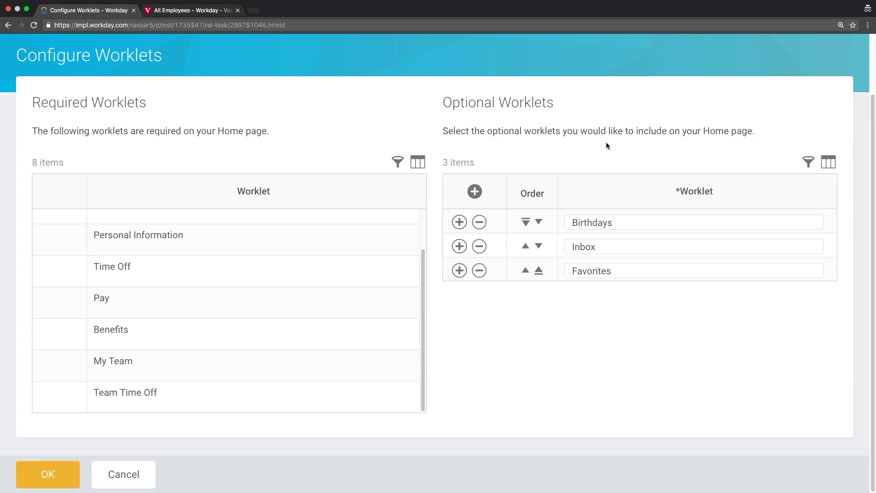
# Add a row to the optional worklets and choose Anniversaries from the list of all worklets.
pyautogui.click(474, 193)
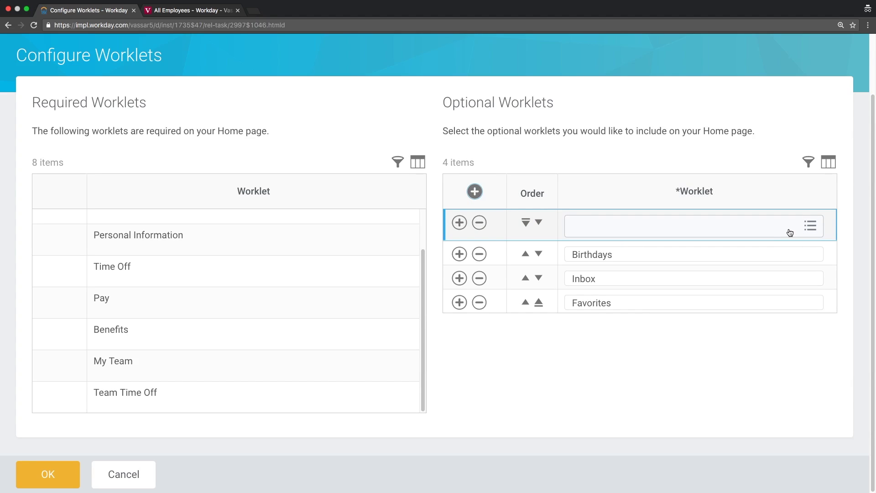
pyautogui.click(811, 226)
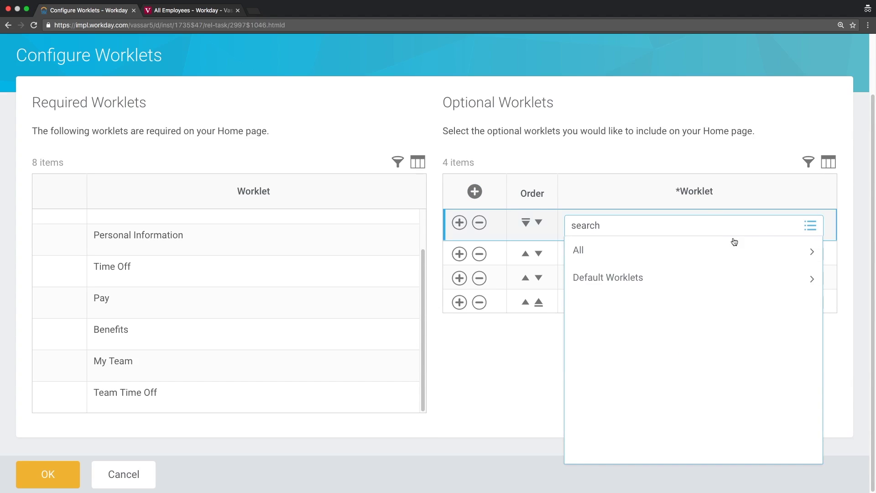
pyautogui.click(609, 255)
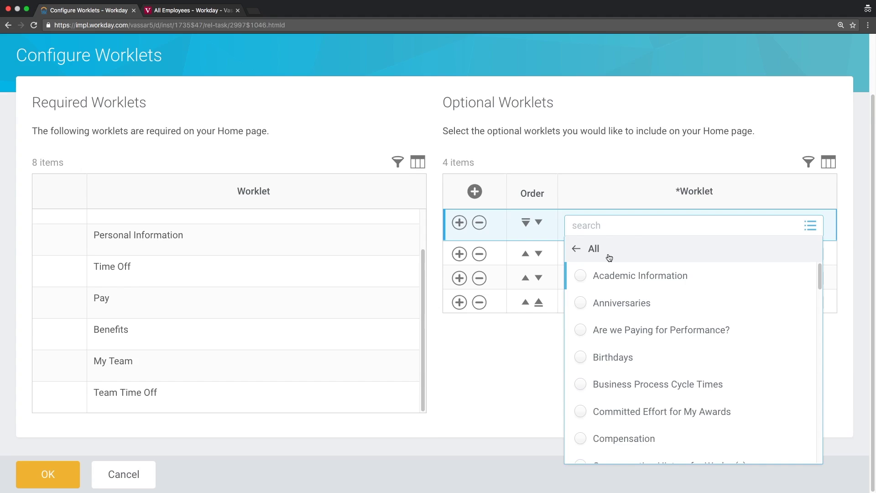
pyautogui.scroll(-3, 631, 286)
pyautogui.scroll(-15, 631, 286)
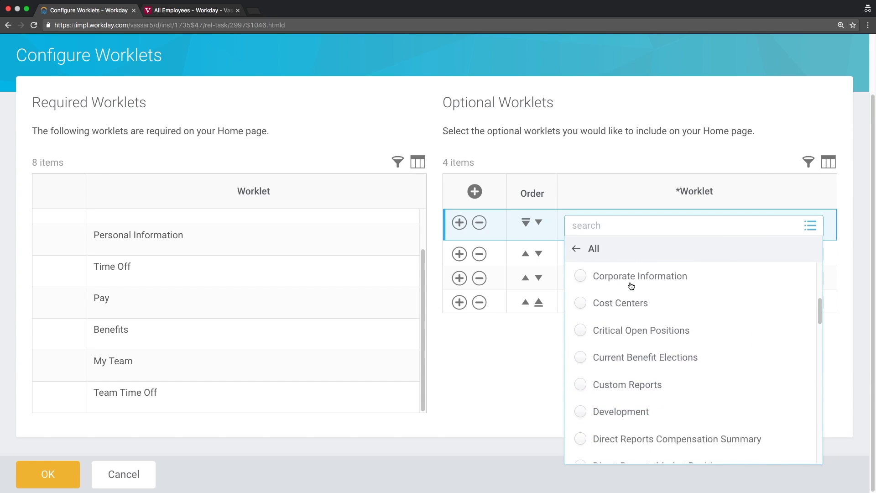
pyautogui.scroll(-2, 631, 286)
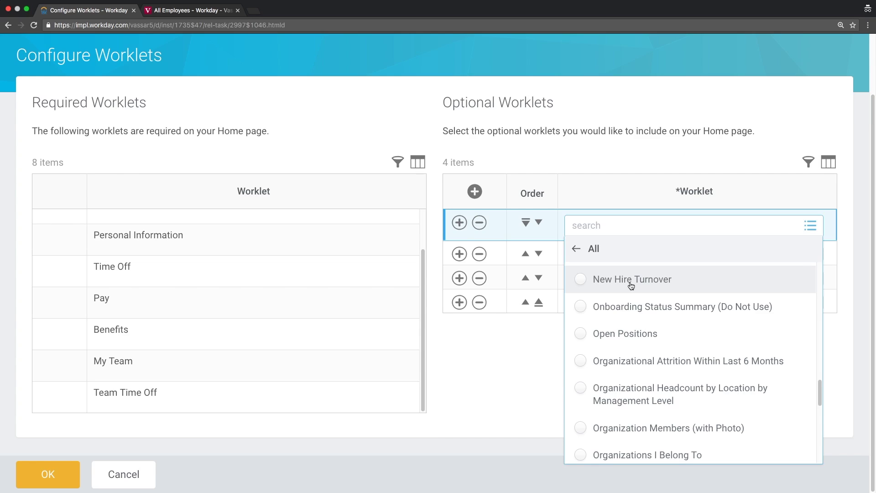
pyautogui.scroll(-2, 631, 286)
pyautogui.scroll(7, 632, 286)
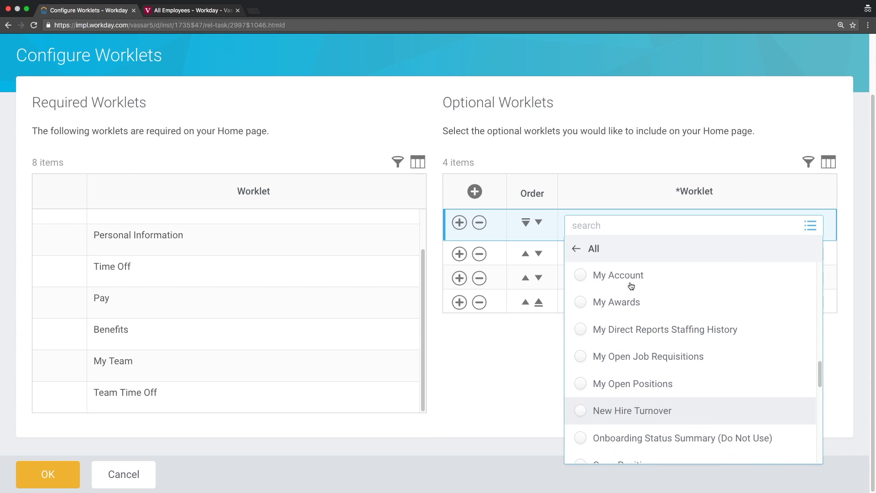
pyautogui.scroll(5, 631, 285)
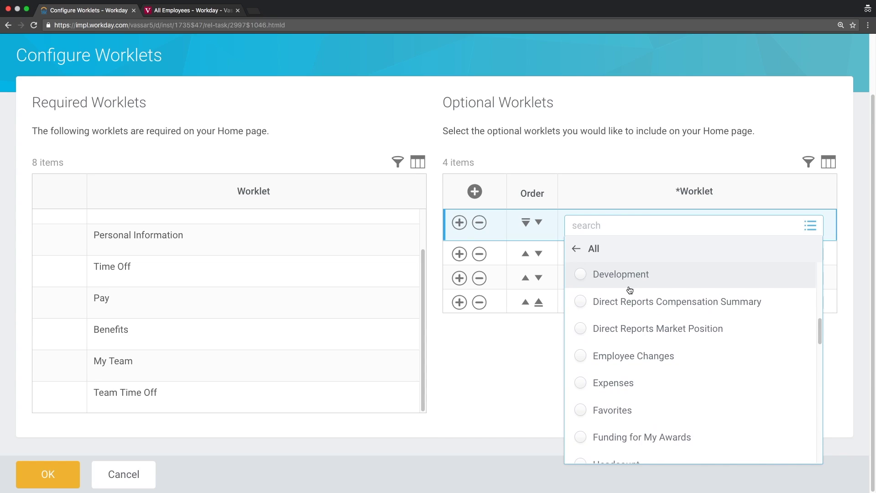
pyautogui.scroll(5, 619, 305)
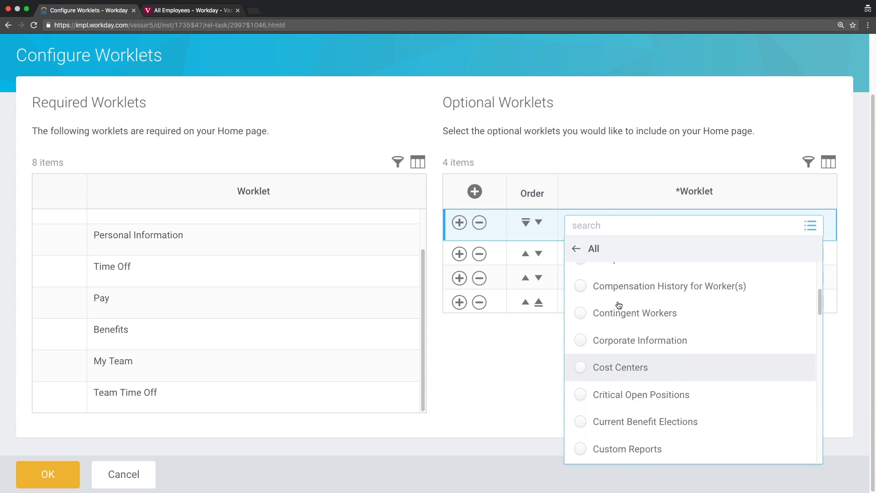
pyautogui.scroll(3, 619, 305)
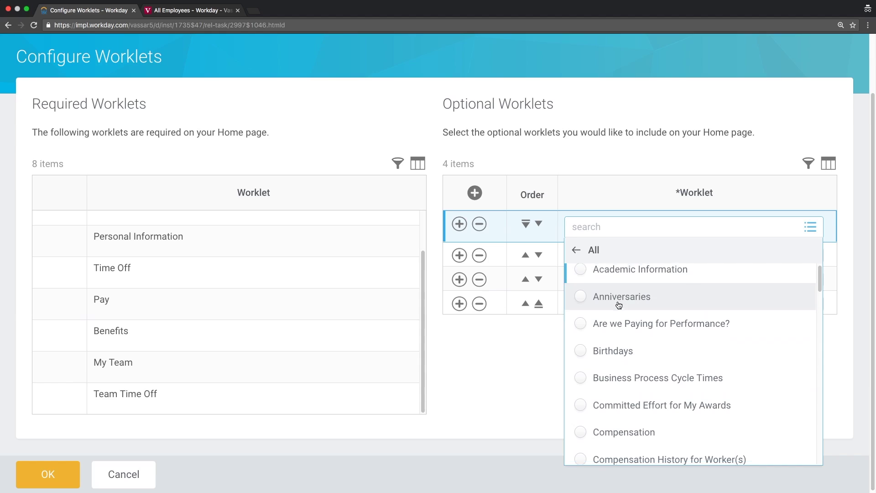
pyautogui.scroll(1, 619, 305)
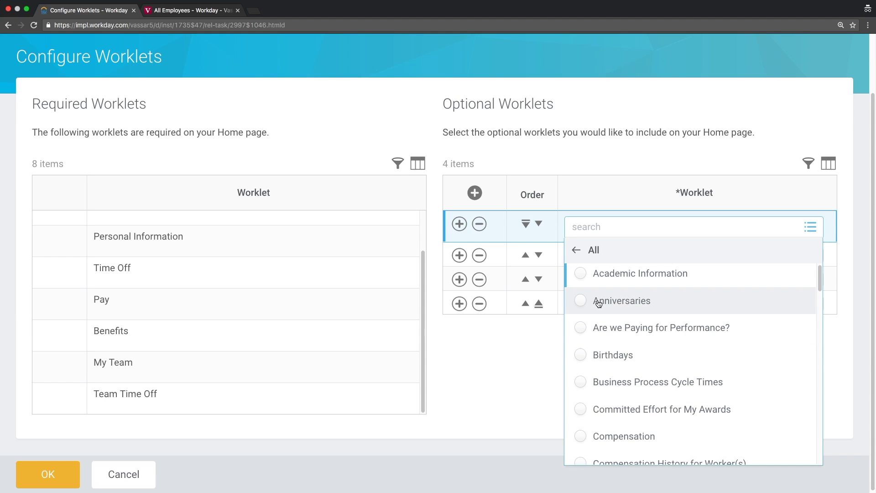
pyautogui.click(581, 300)
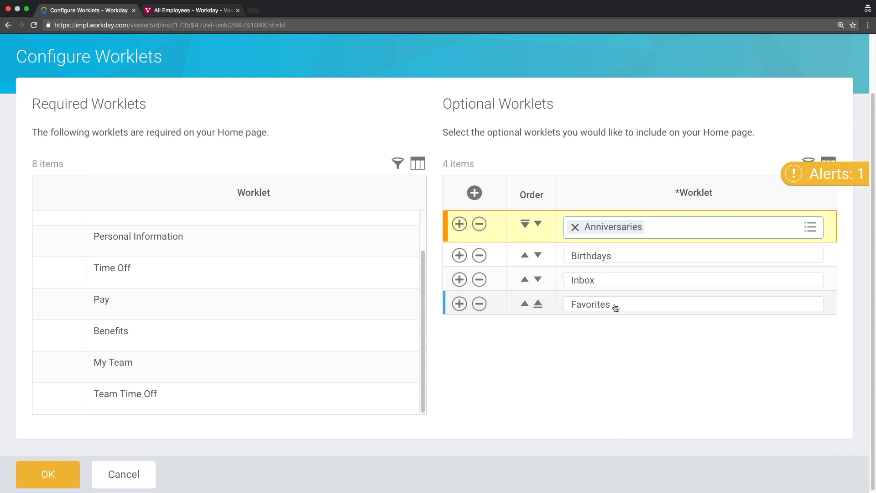
# Read the alert for the Anniversaries worklet and close it; try moving that worklet down one place and back up.
pyautogui.click(801, 174)
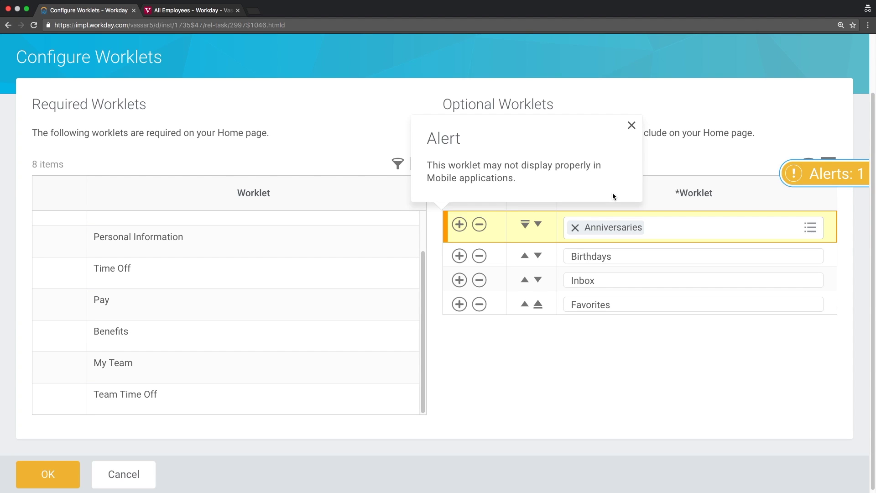
pyautogui.click(632, 124)
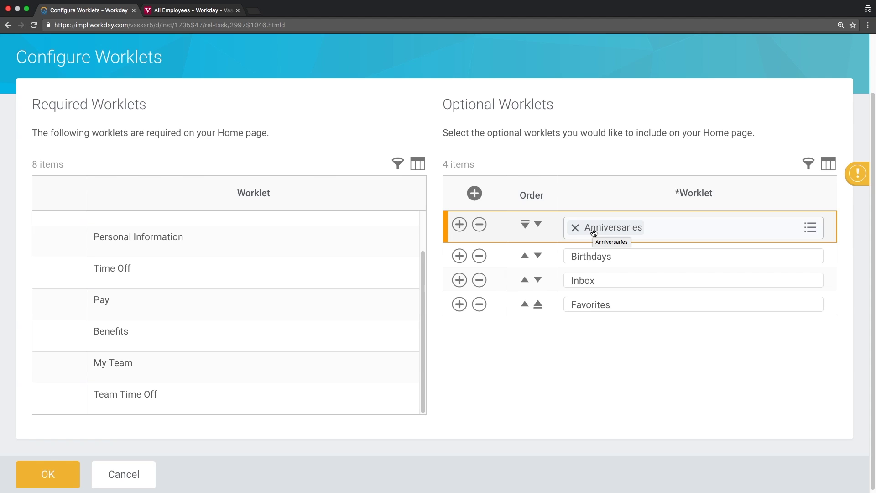
pyautogui.click(538, 224)
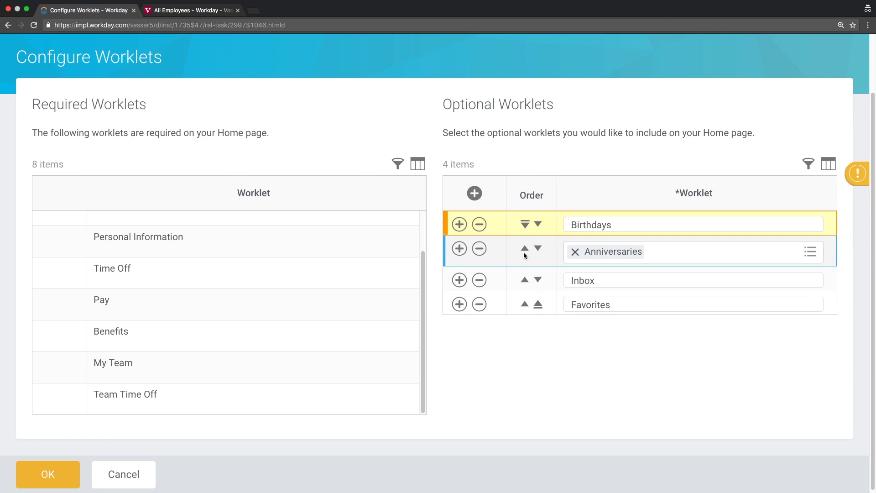
pyautogui.click(524, 249)
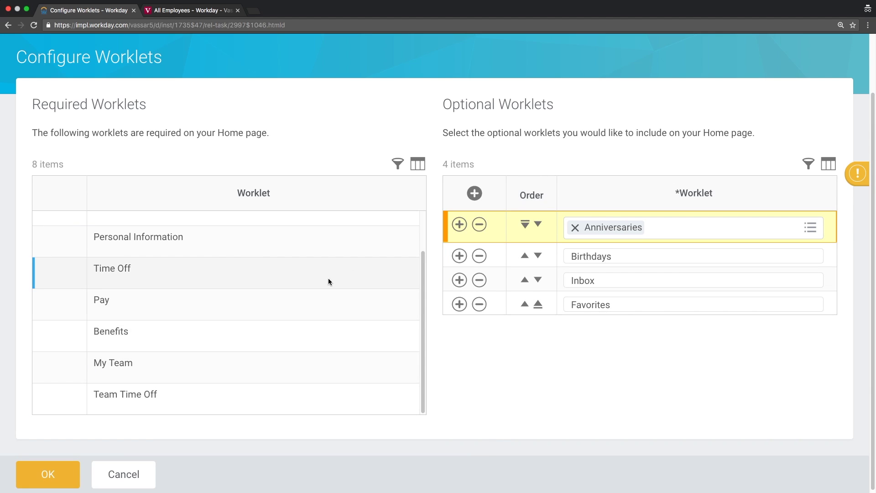
# Save the worklet configuration and finish to return to the home page.
pyautogui.click(34, 476)
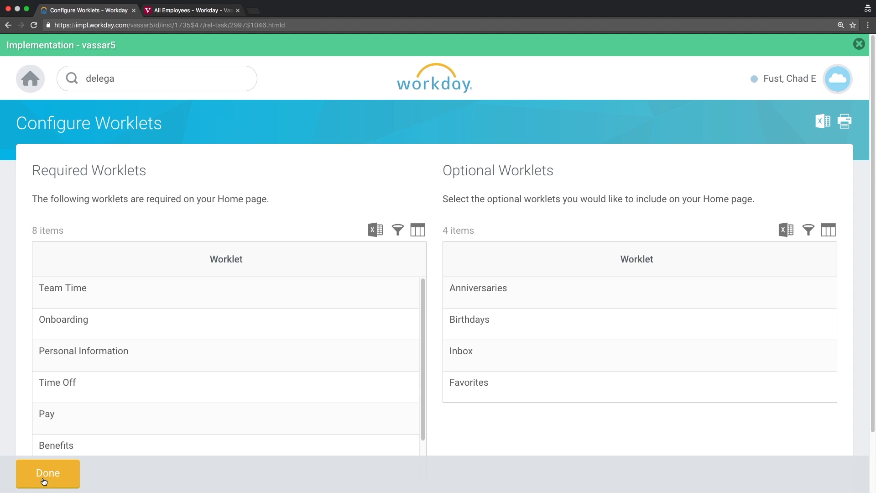
pyautogui.click(44, 478)
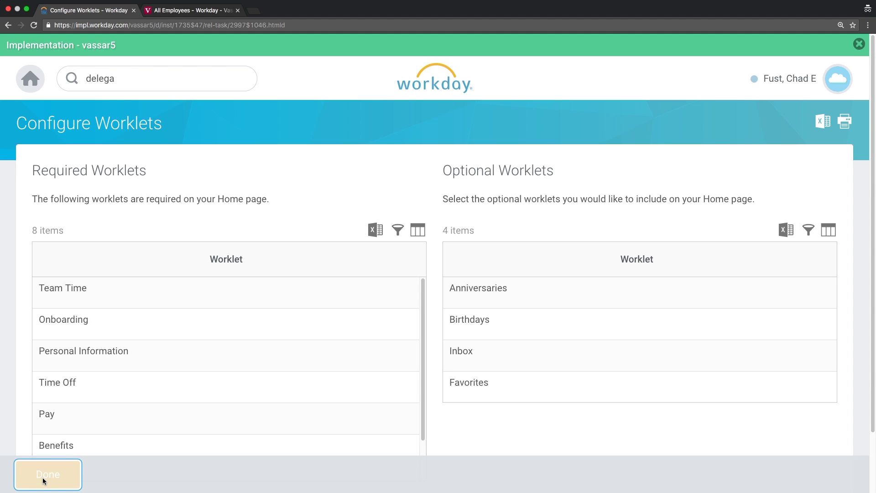
# Open the newly added Anniversaries worklet from the home page, check its upcoming anniversaries, and return home.
pyautogui.scroll(-5, 601, 277)
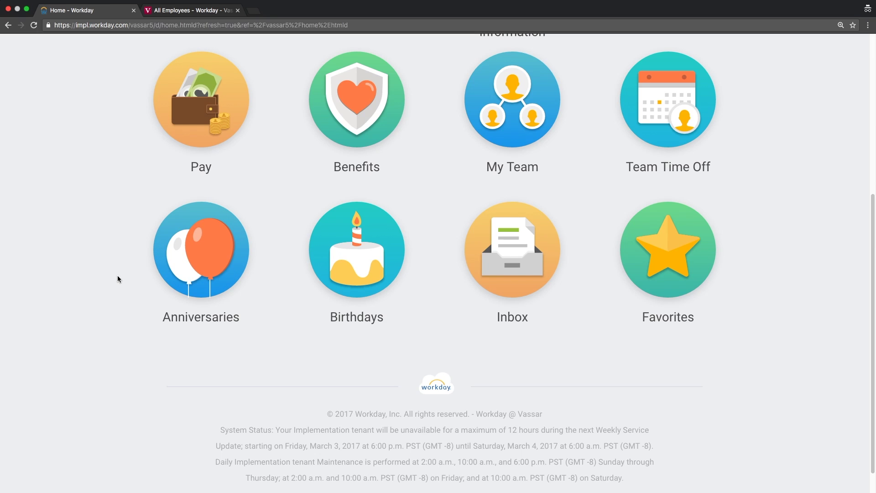
pyautogui.scroll(2, 117, 275)
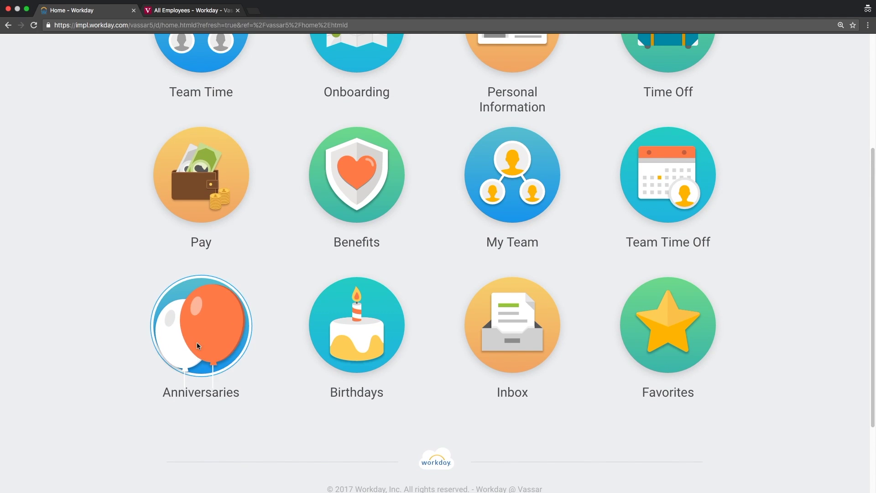
pyautogui.click(198, 346)
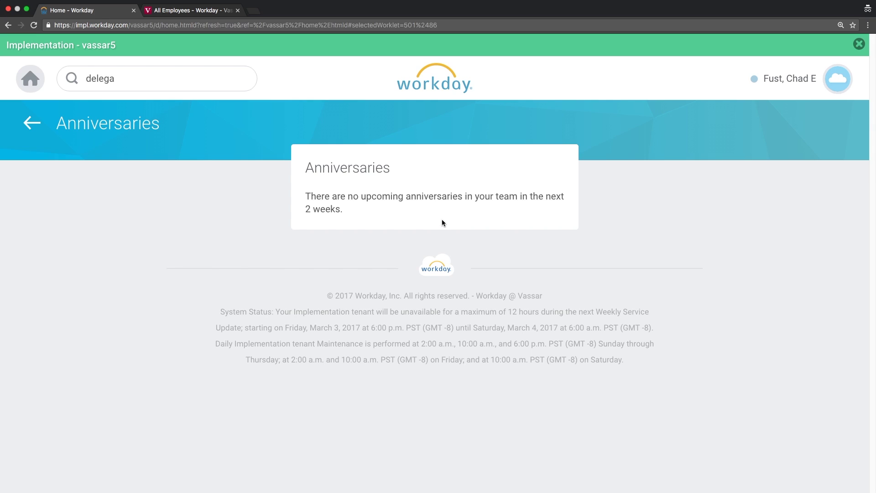
pyautogui.click(32, 122)
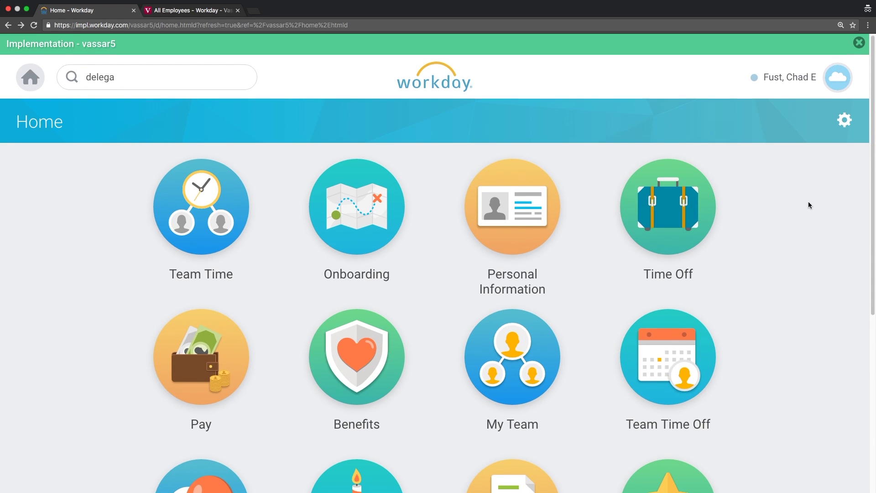
# Look over the rearranged home page worklets, including the row from Anniversaries to Favorites.
pyautogui.scroll(-3, 809, 201)
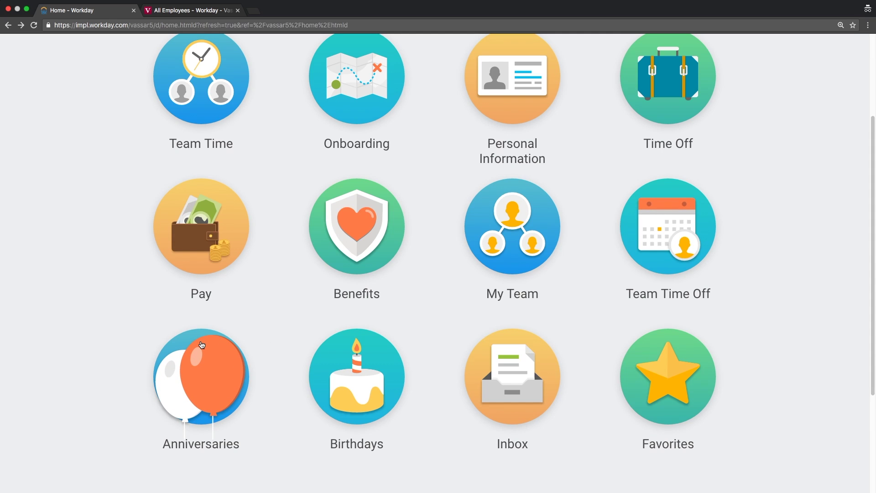
pyautogui.scroll(-1, 147, 287)
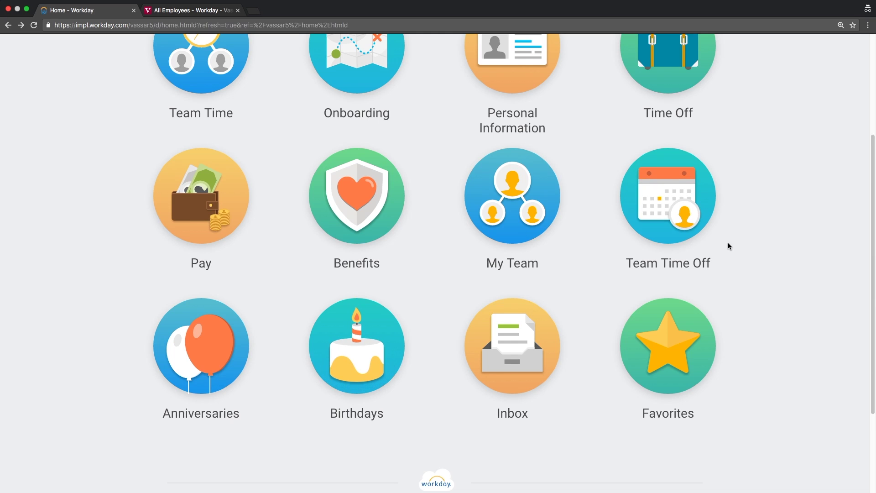
pyautogui.scroll(5, 727, 218)
pyautogui.scroll(-10, 727, 218)
pyautogui.scroll(5, 727, 221)
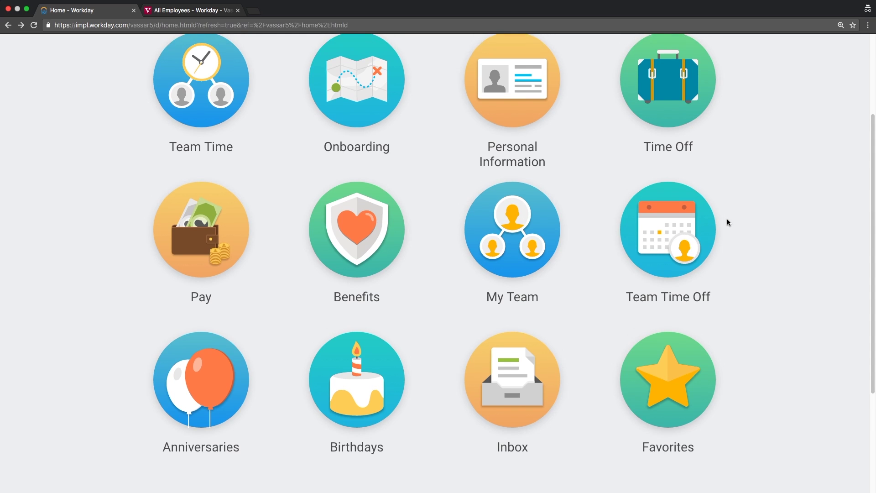
pyautogui.scroll(3, 728, 223)
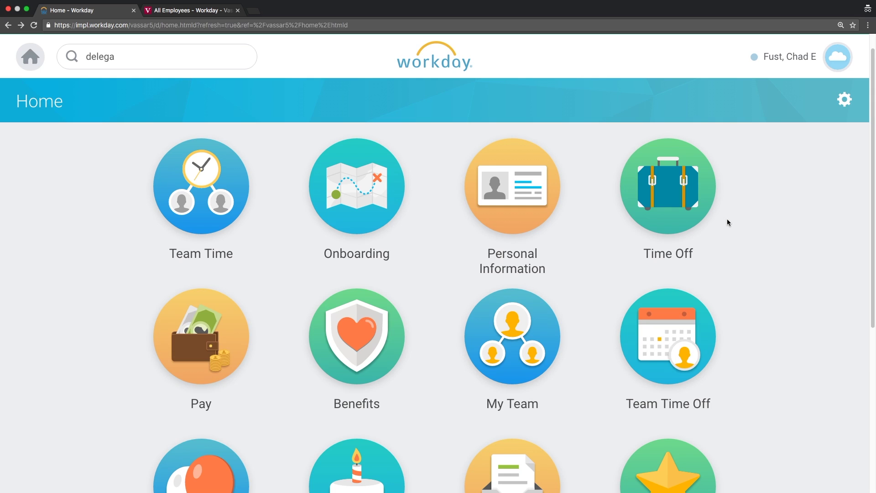
pyautogui.scroll(1, 728, 219)
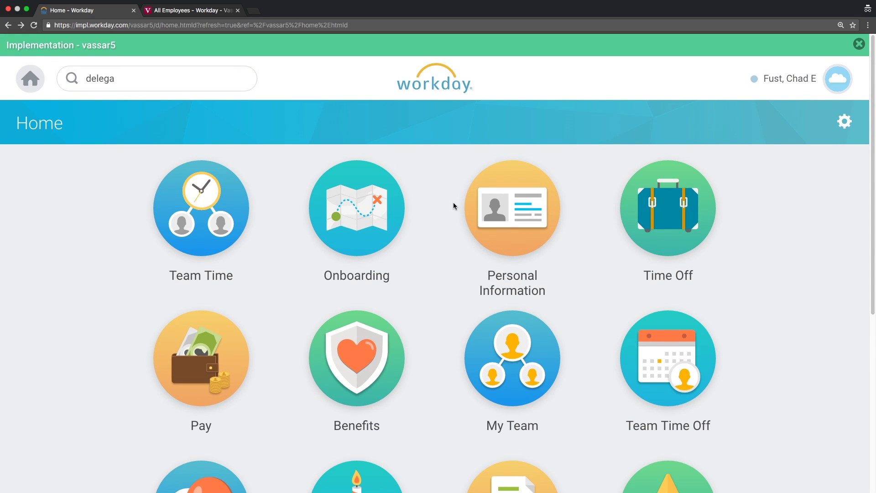
# Search Workday for "org ch" and open the My Org Chart report.
pyautogui.doubleClick(150, 85)
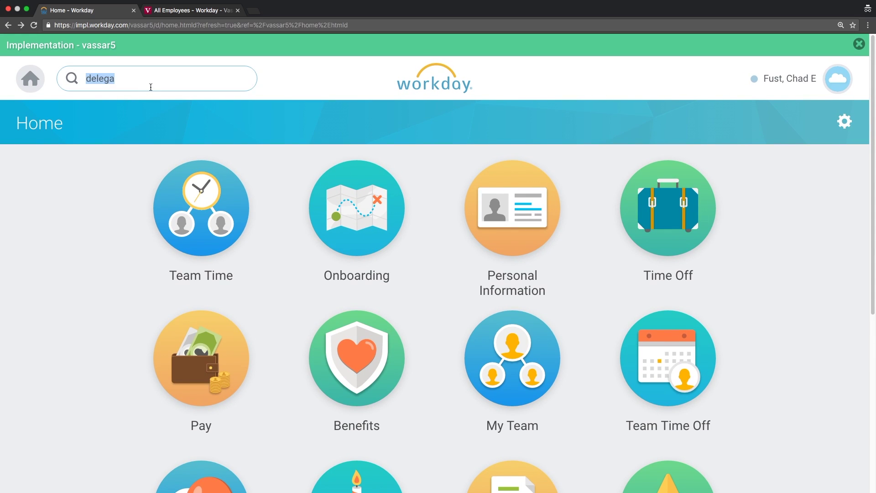
pyautogui.press('BackSpace')
pyautogui.write('org ch')
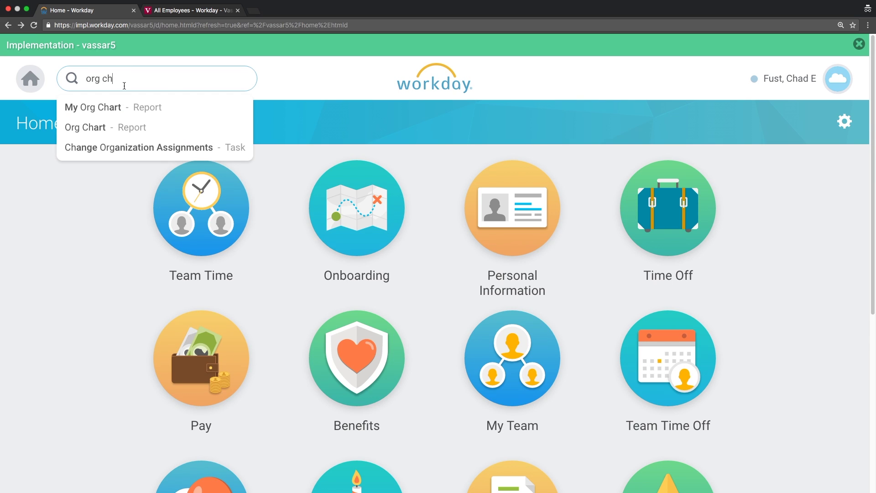
pyautogui.click(104, 108)
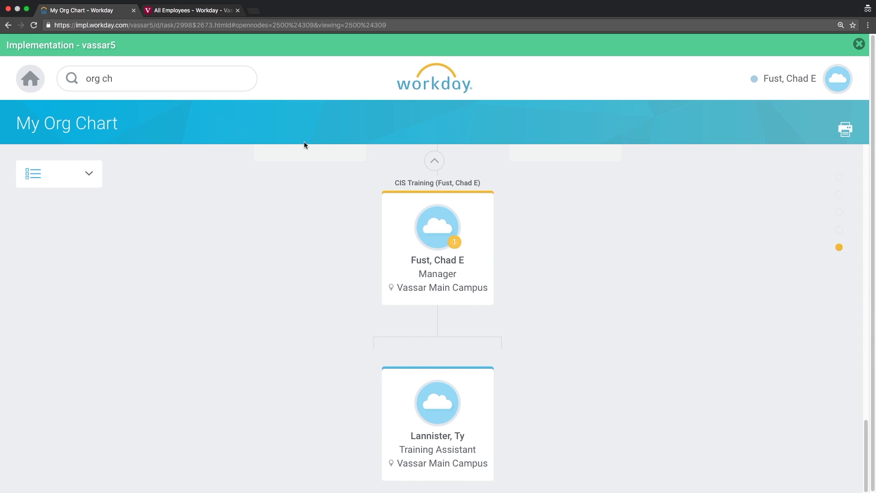
pyautogui.click(138, 86)
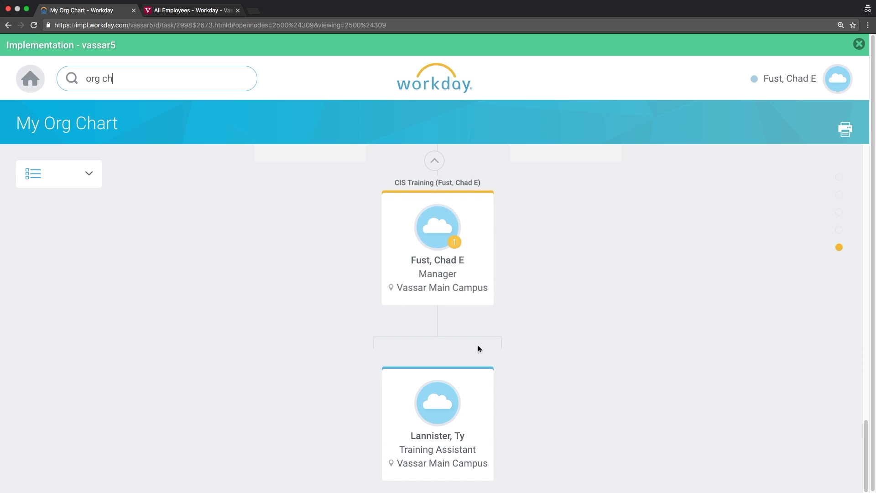
# Review the actions available for the Training Assistant in the org chart, and go up one level to User Services.
pyautogui.click(485, 374)
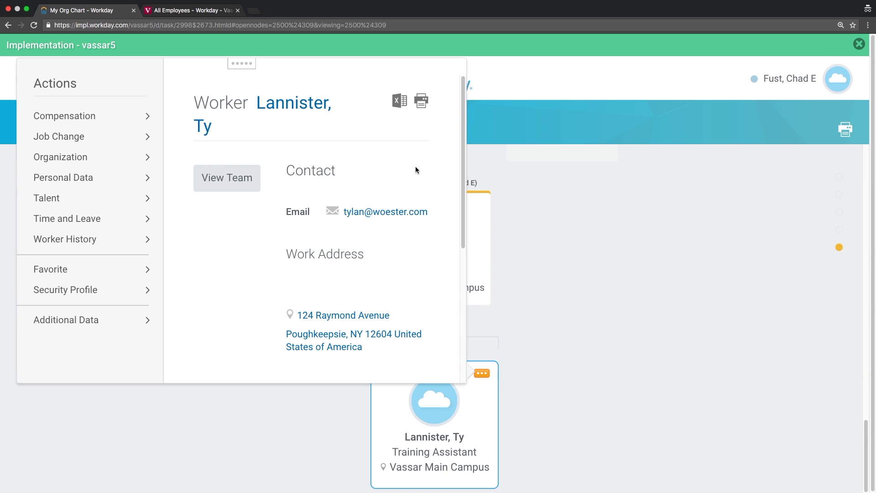
pyautogui.moveTo(119, 185)
pyautogui.moveTo(123, 137)
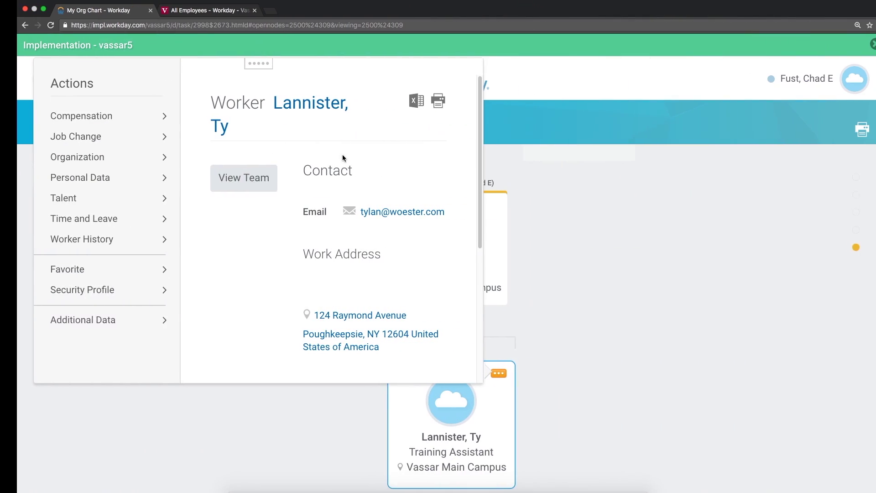
pyautogui.moveTo(155, 137)
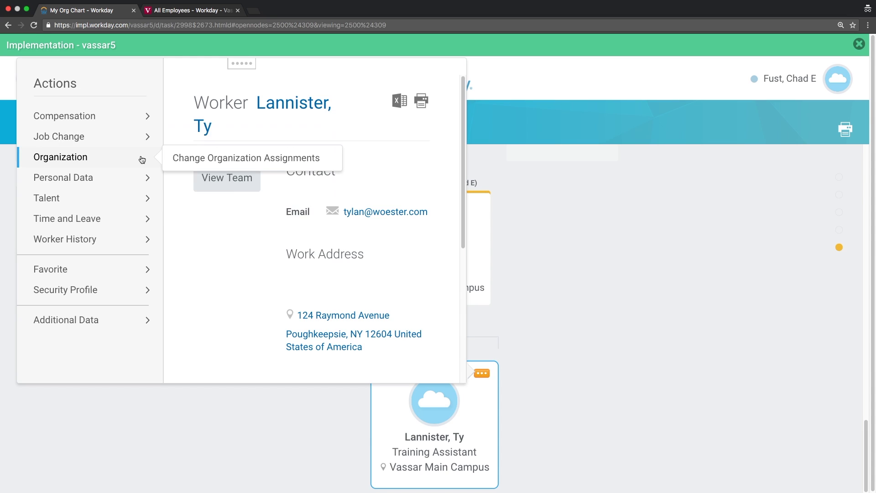
pyautogui.click(530, 179)
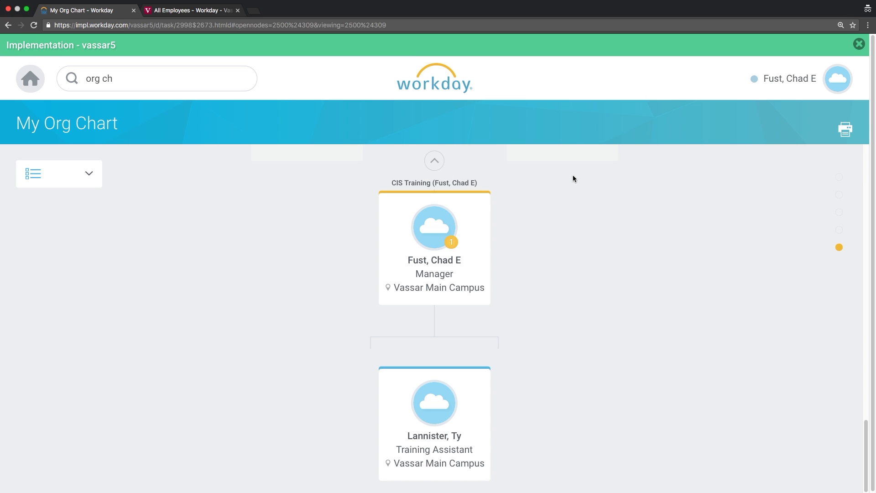
pyautogui.click(433, 160)
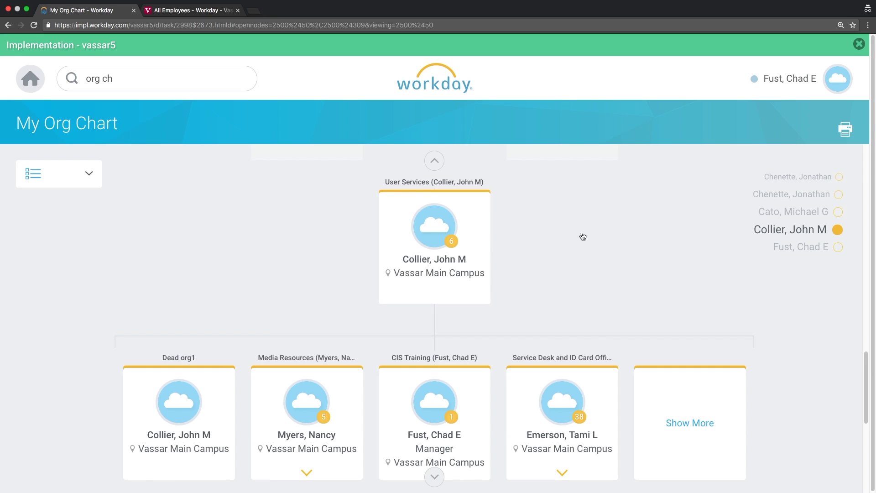
# Switch to the Vassar Workday project website, open the training announcement, and read the launch dates for each employee group.
pyautogui.click(201, 17)
pyautogui.click(681, 110)
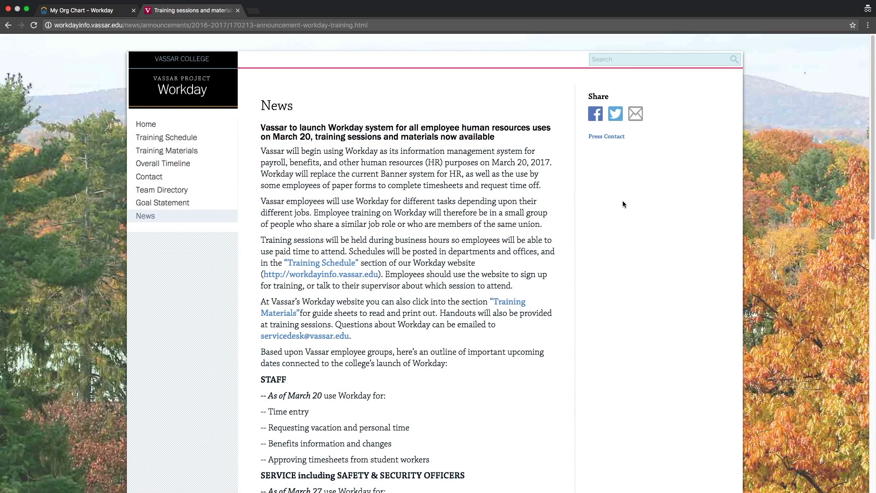
pyautogui.scroll(-10, 623, 201)
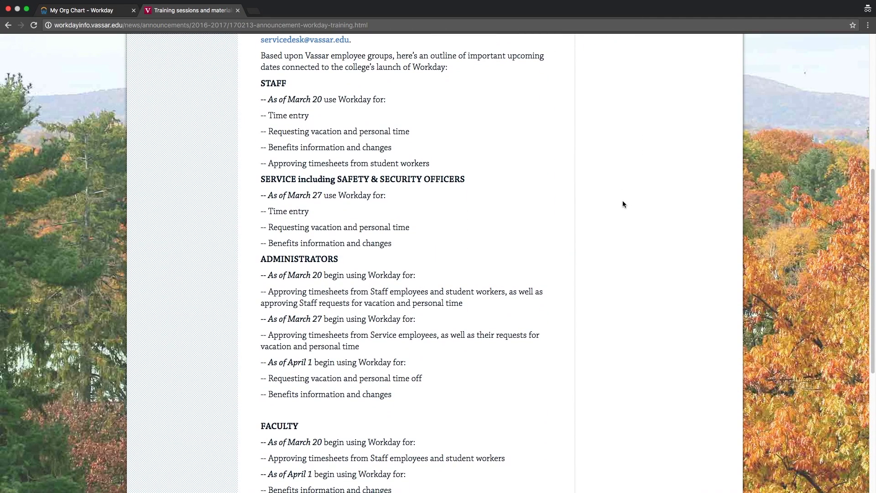
pyautogui.scroll(-1, 623, 201)
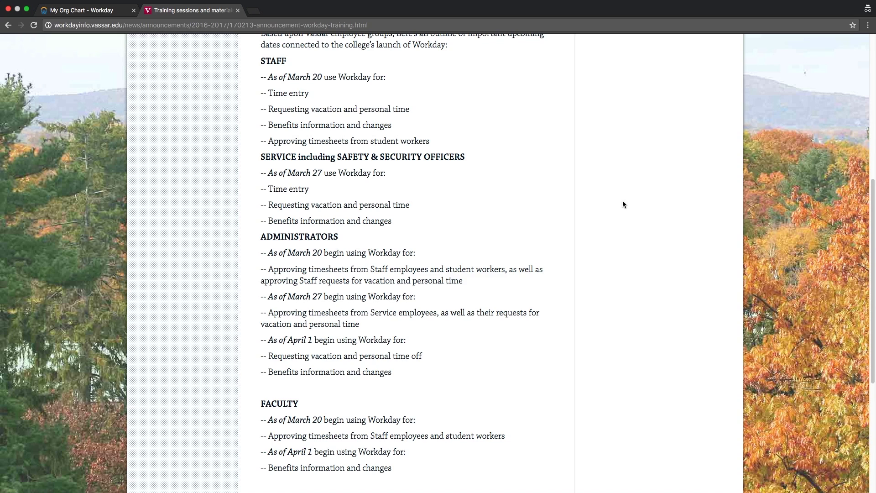
# Return to the Workday org chart to view the account menu with its Sign Out option, and switch to the desktop.
pyautogui.click(78, 20)
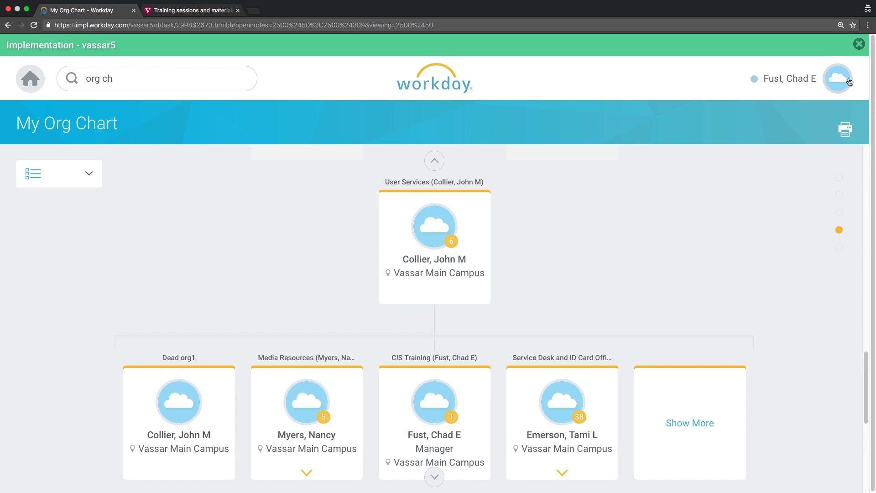
pyautogui.click(835, 84)
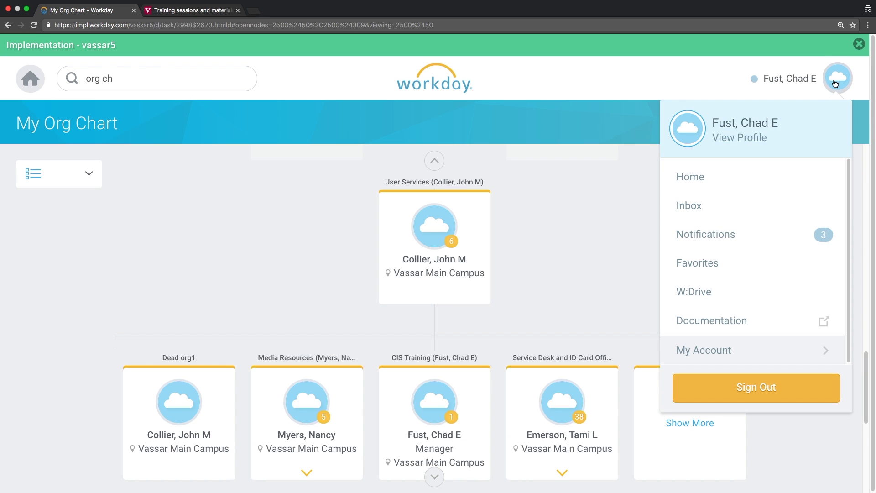
pyautogui.click(612, 71)
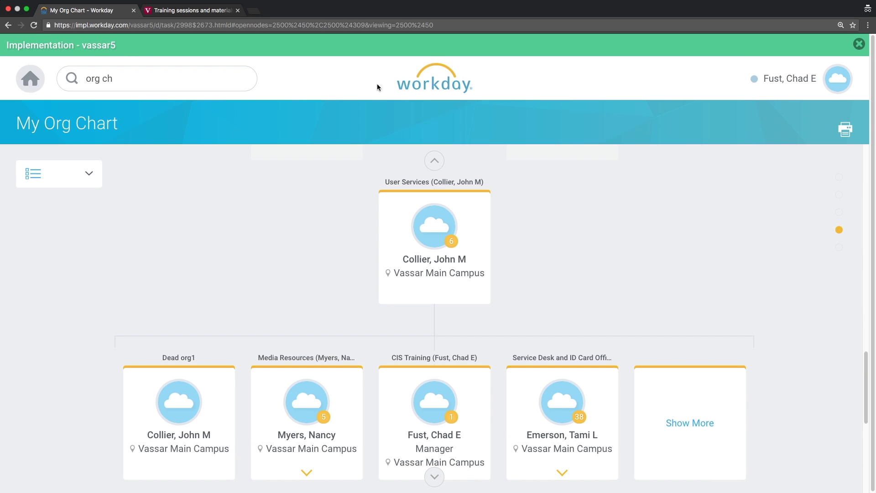
pyautogui.hotkey('ctrl', 'Left')
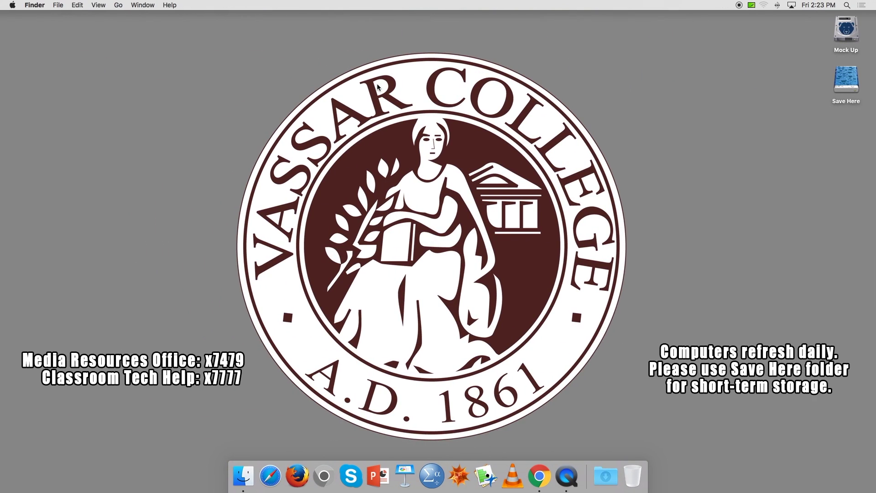